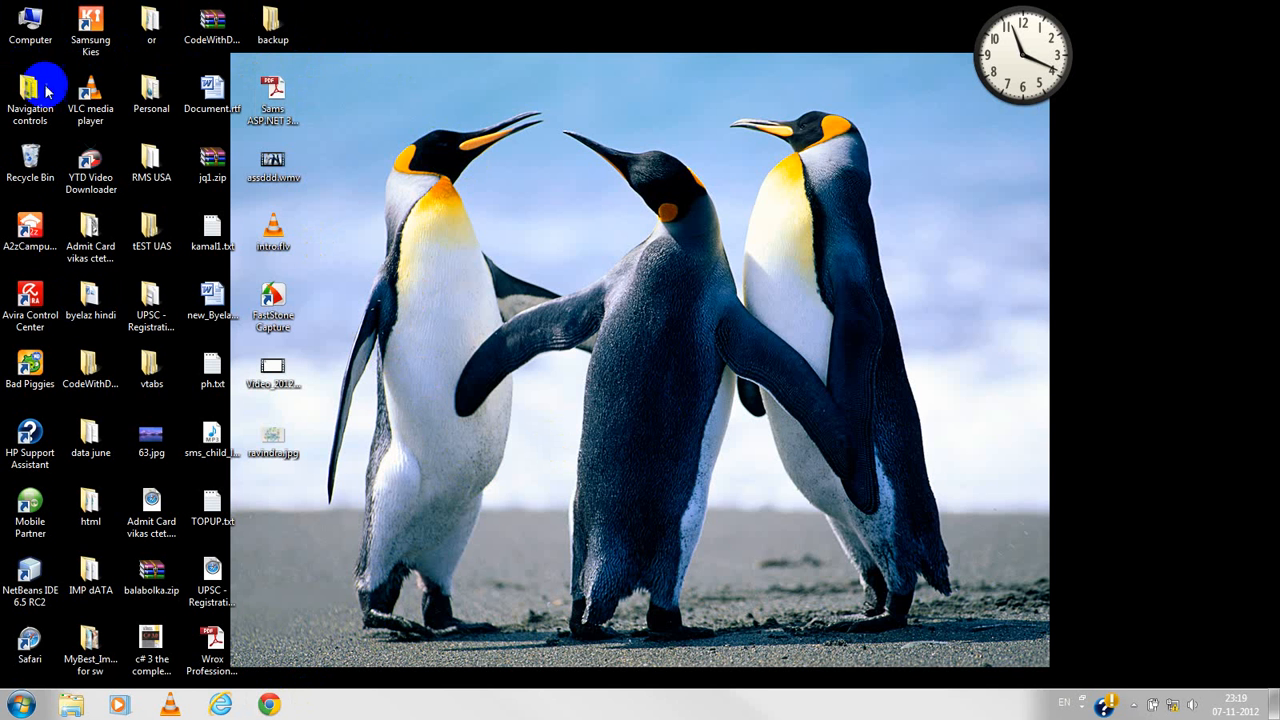
pyautogui.rightClick(522, 155)
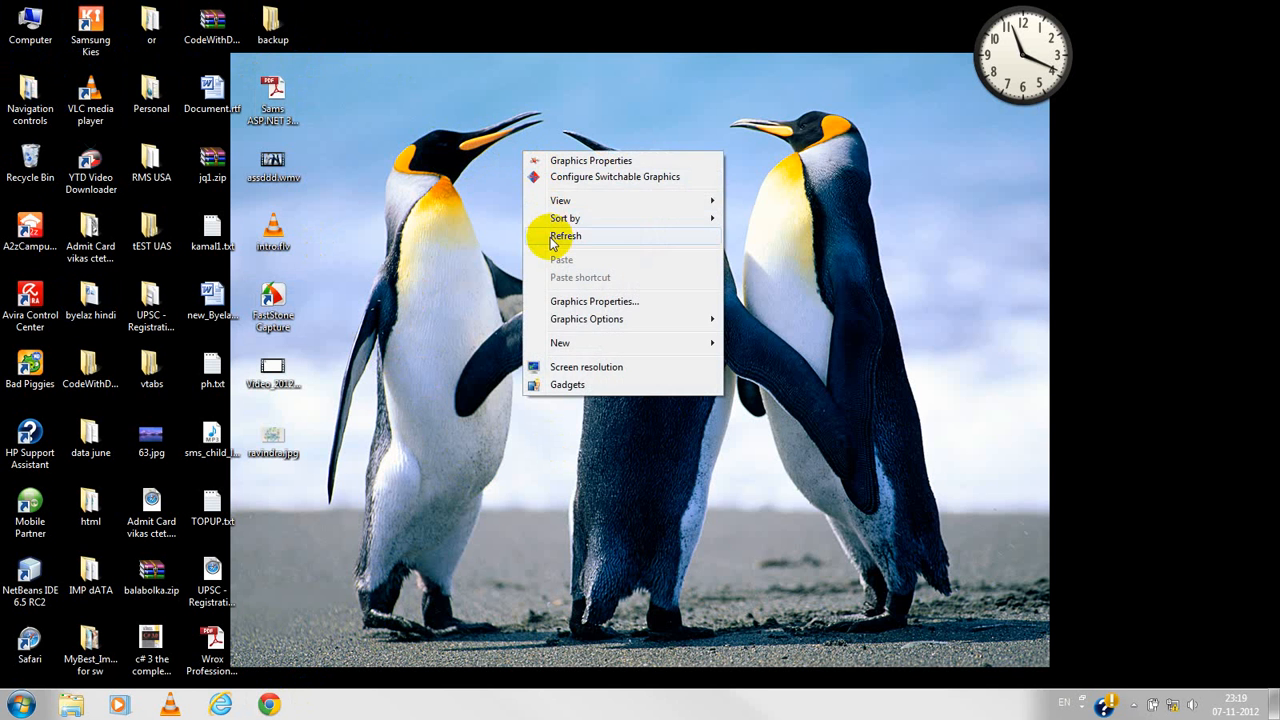
pyautogui.click(551, 237)
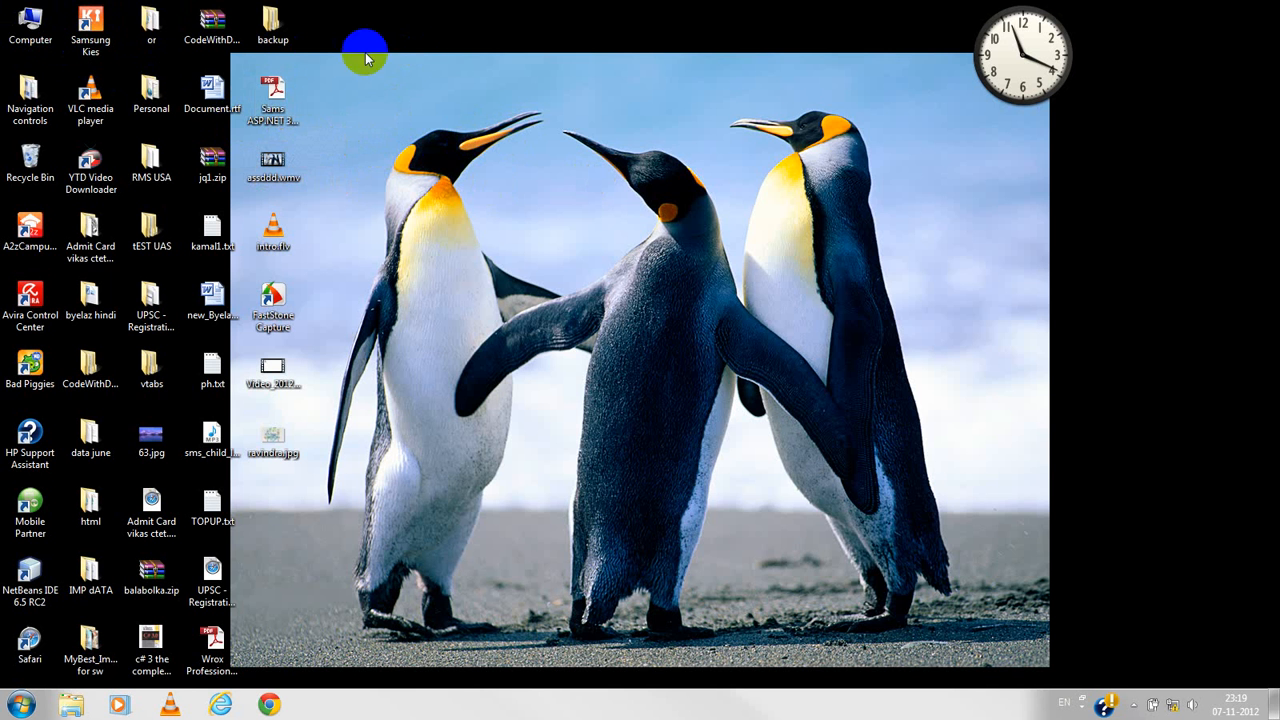
# Open the JDK's bin folder at C:\Program Files (x86)\Java\jdk1.6.0_07\bin.
pyautogui.click(40, 33)
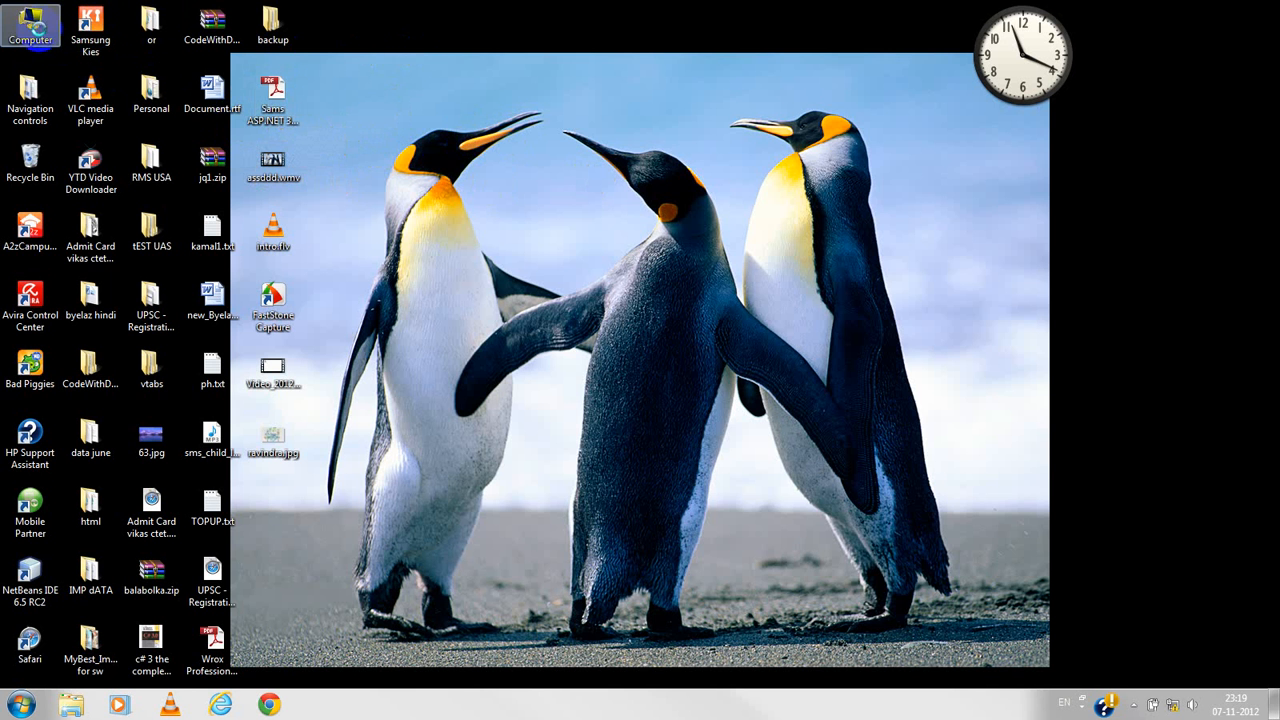
pyautogui.doubleClick(36, 32)
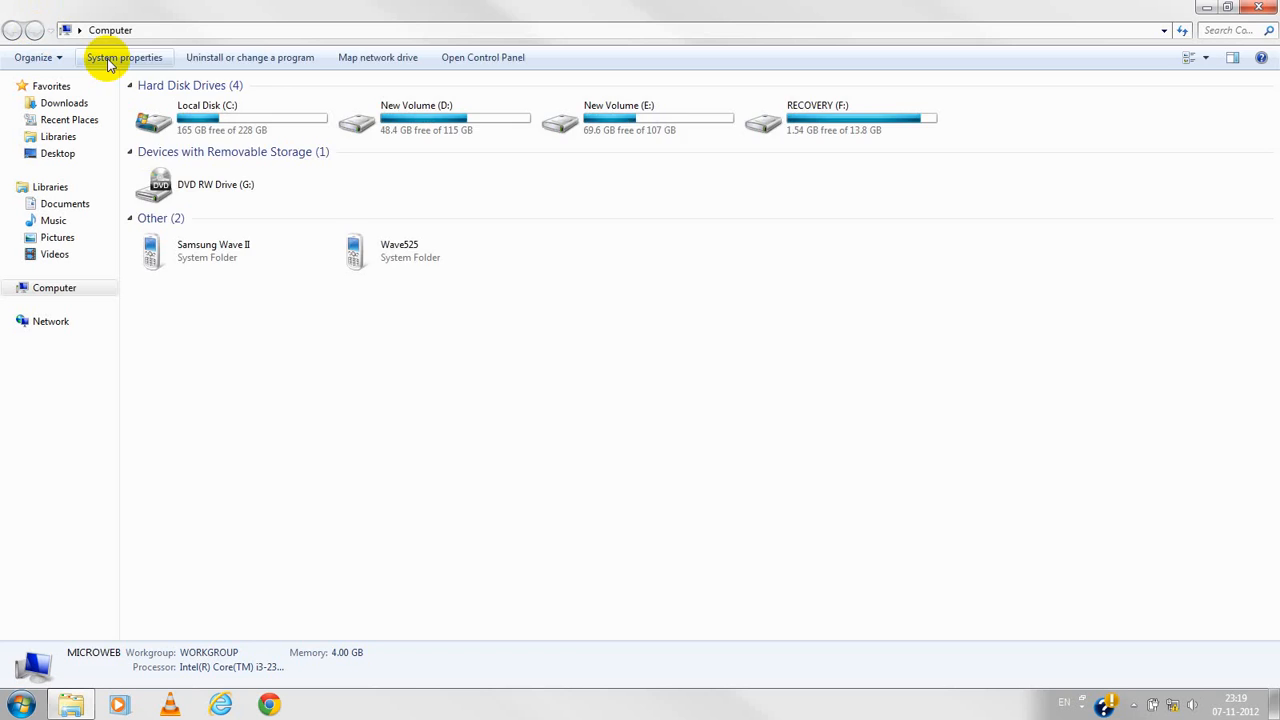
pyautogui.doubleClick(222, 116)
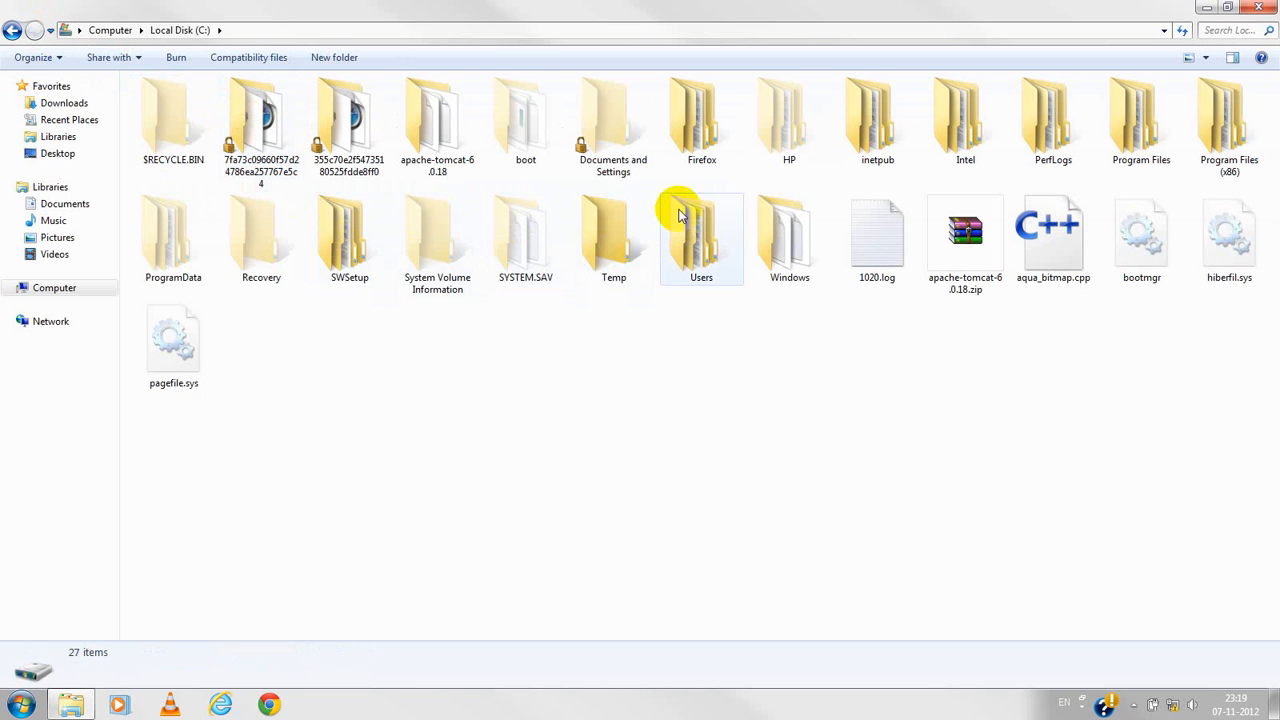
pyautogui.doubleClick(1218, 130)
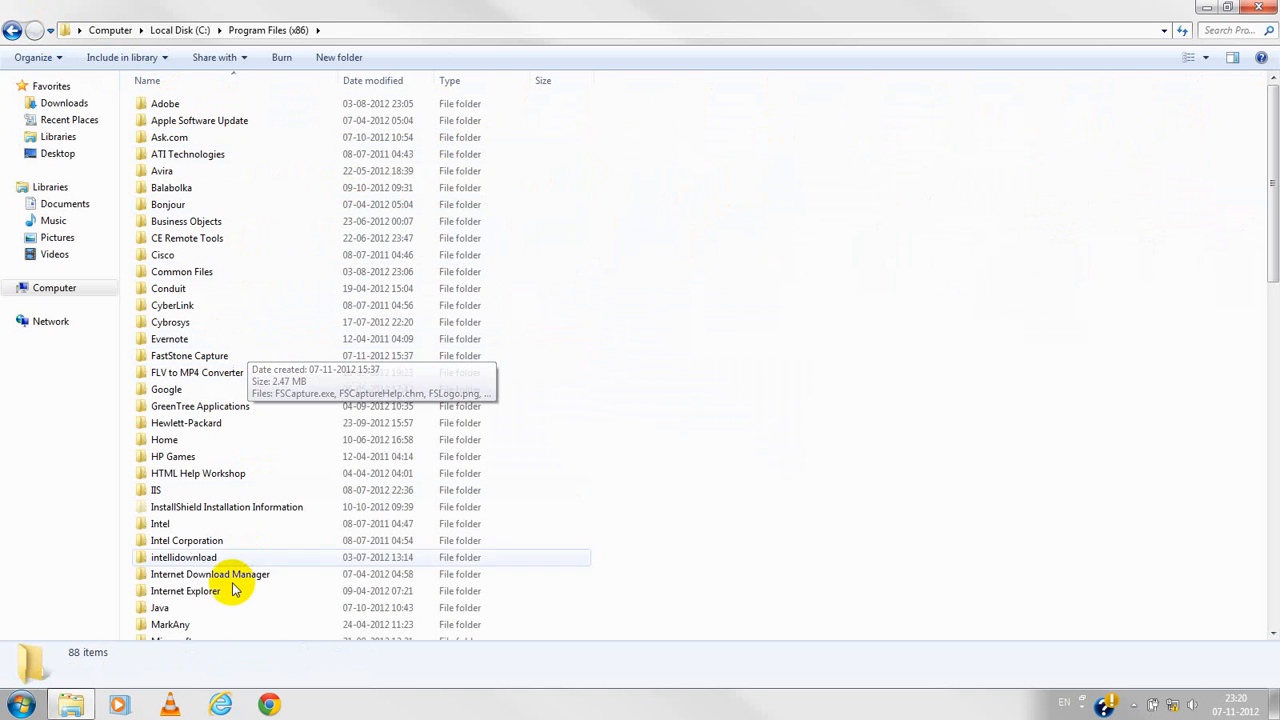
pyautogui.doubleClick(182, 609)
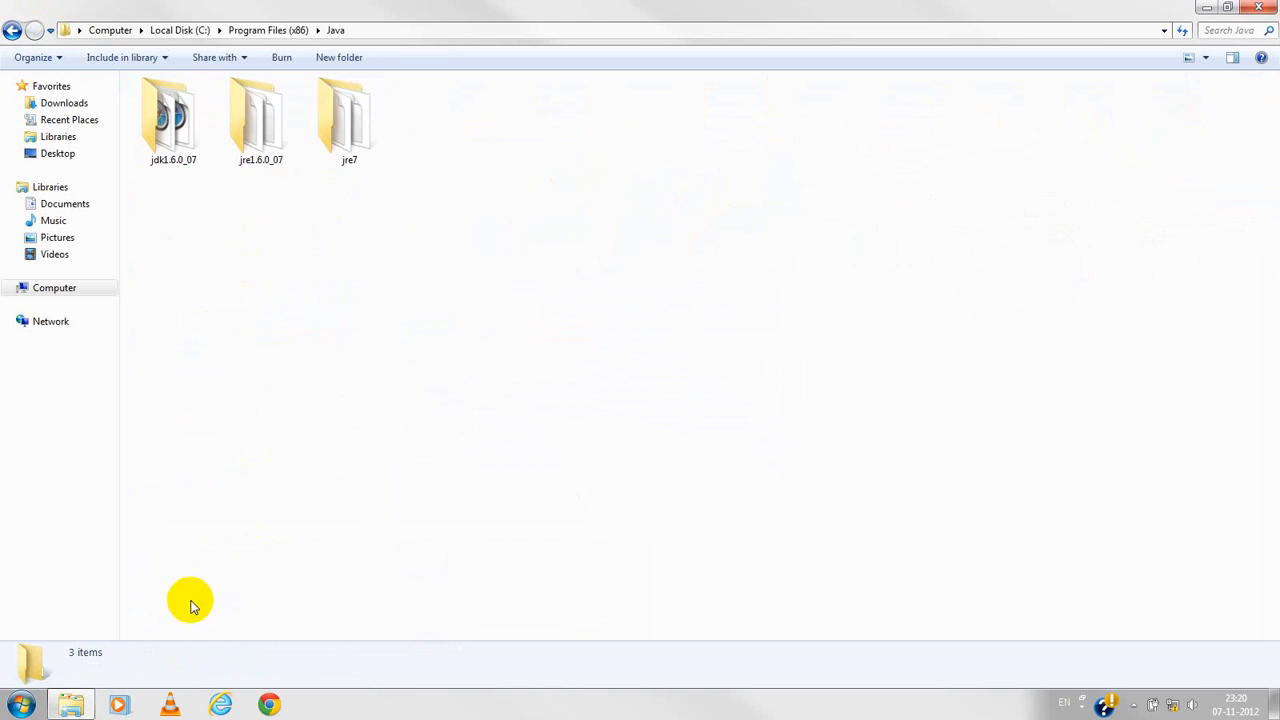
pyautogui.click(182, 168)
pyautogui.doubleClick(182, 168)
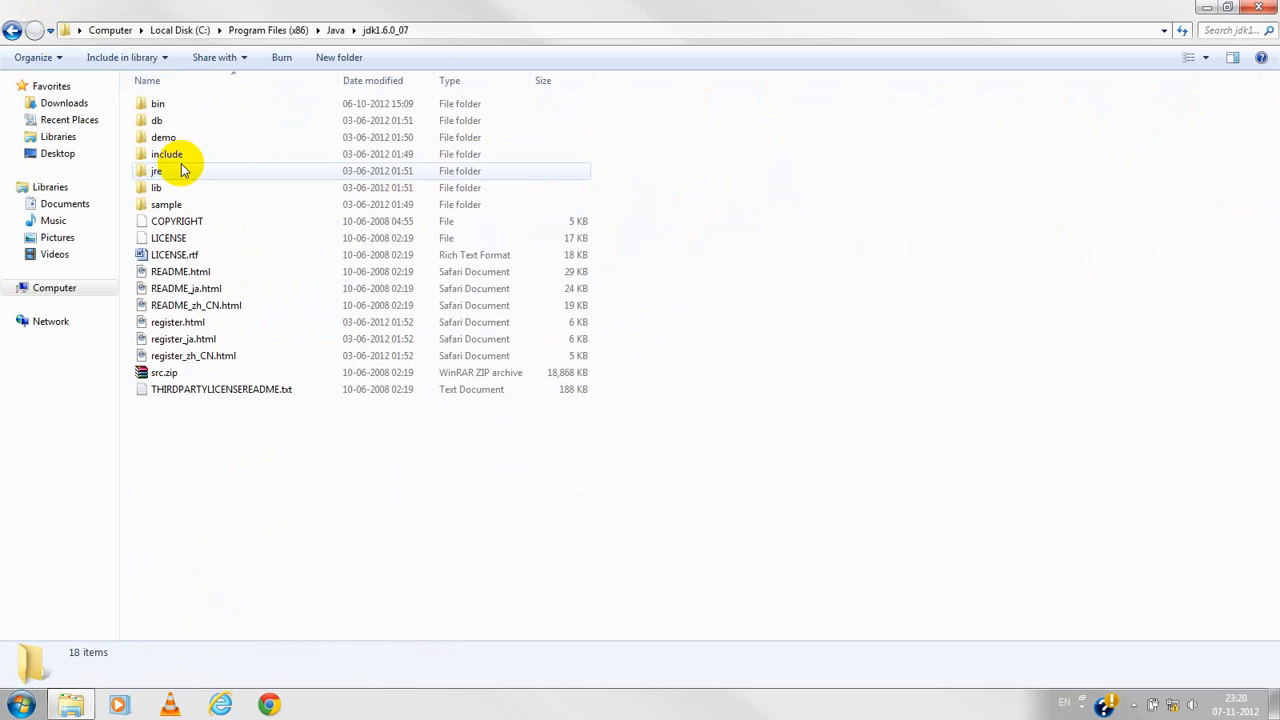
pyautogui.doubleClick(177, 105)
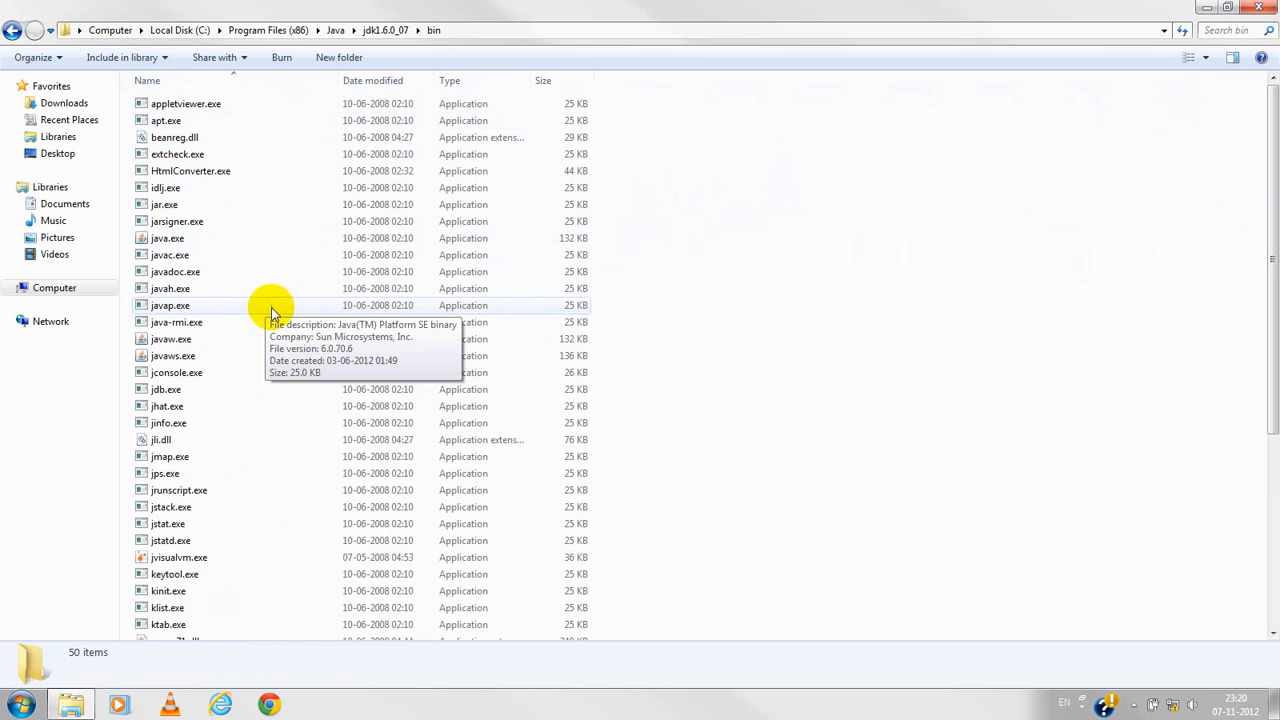
# Copy the full path of the JDK bin folder and close the folder window.
pyautogui.scroll(-1, 857, 395)
pyautogui.scroll(-1, 857, 395)
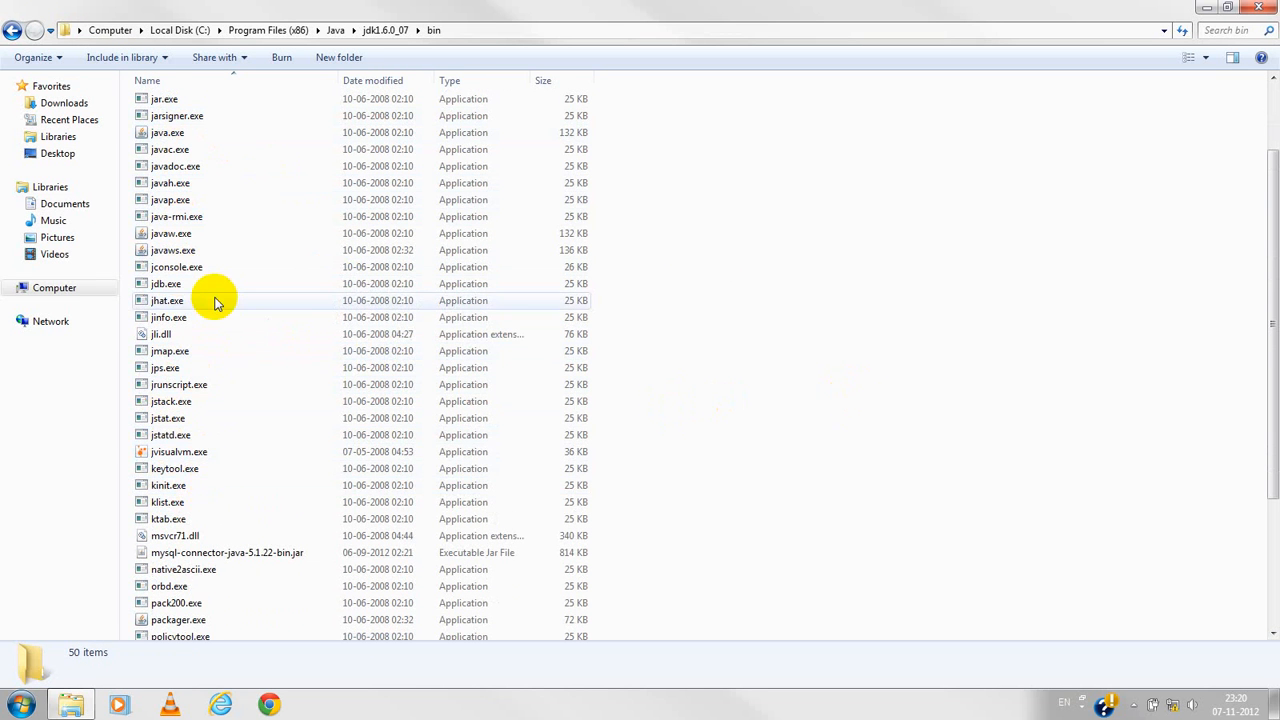
pyautogui.click(475, 29)
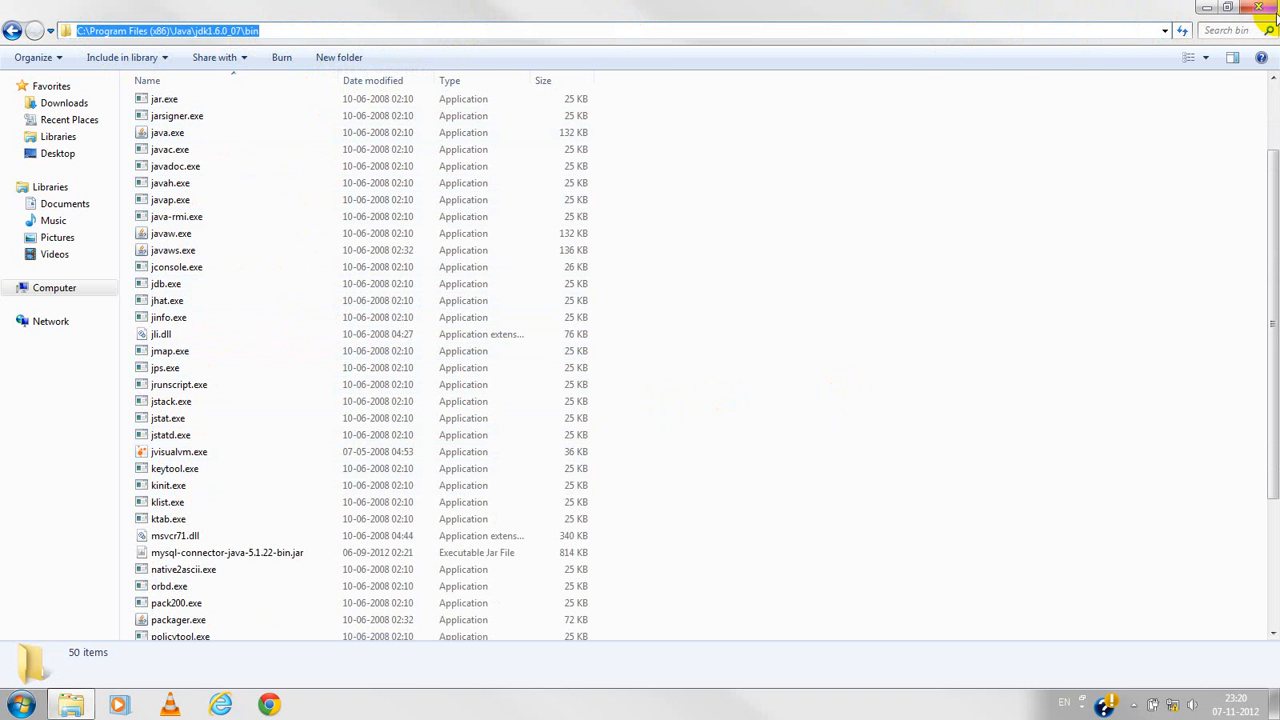
pyautogui.rightClick(276, 30)
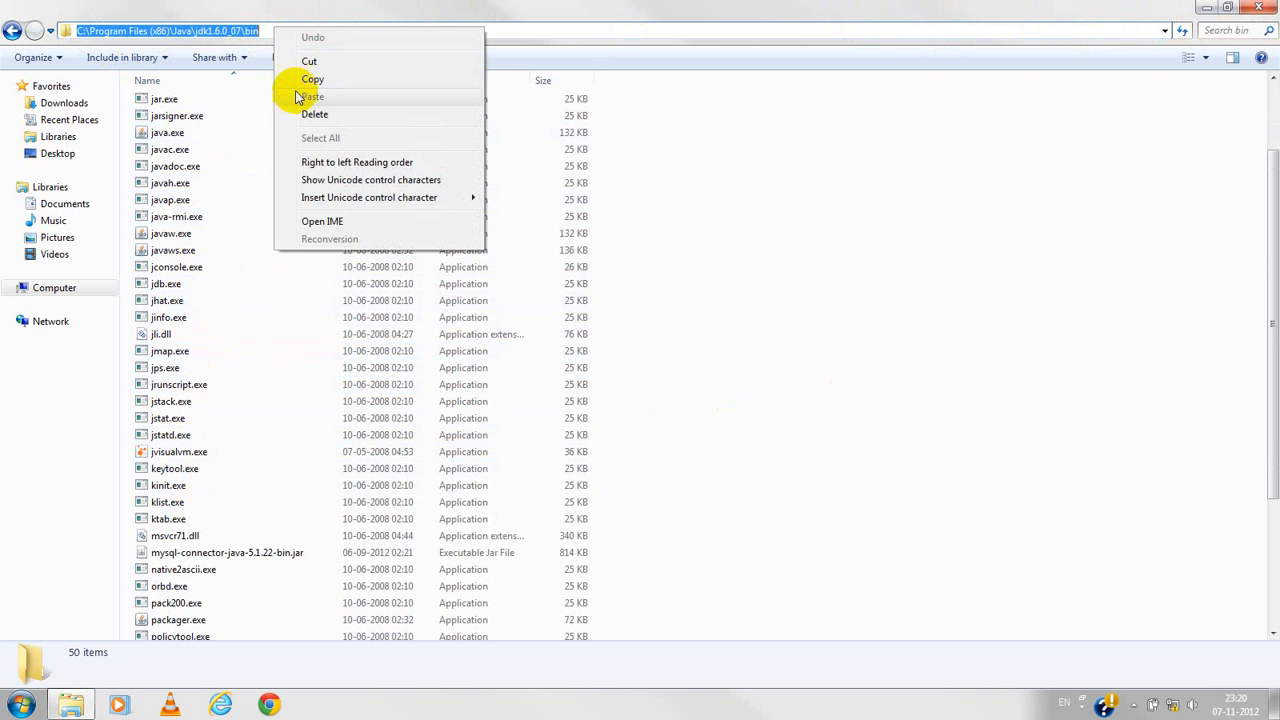
pyautogui.click(295, 80)
pyautogui.click(1256, 8)
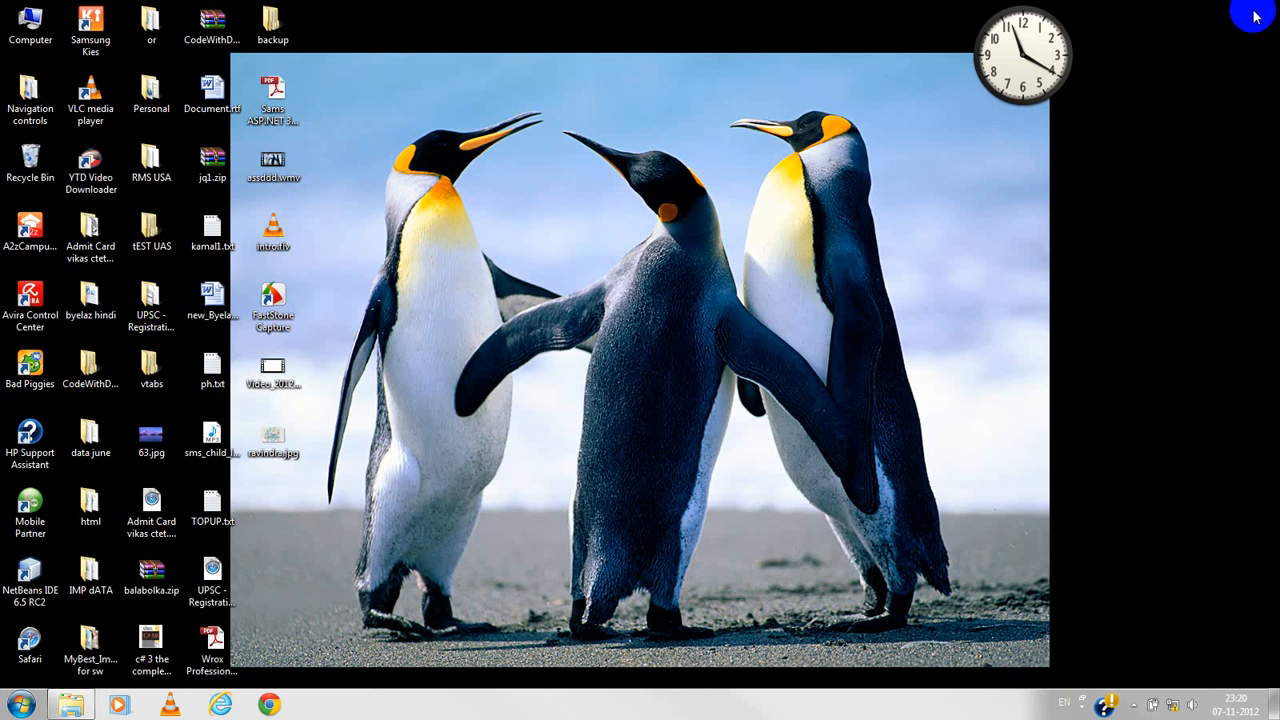
# Open the Environment Variables dialog from the computer's advanced system settings.
pyautogui.rightClick(22, 30)
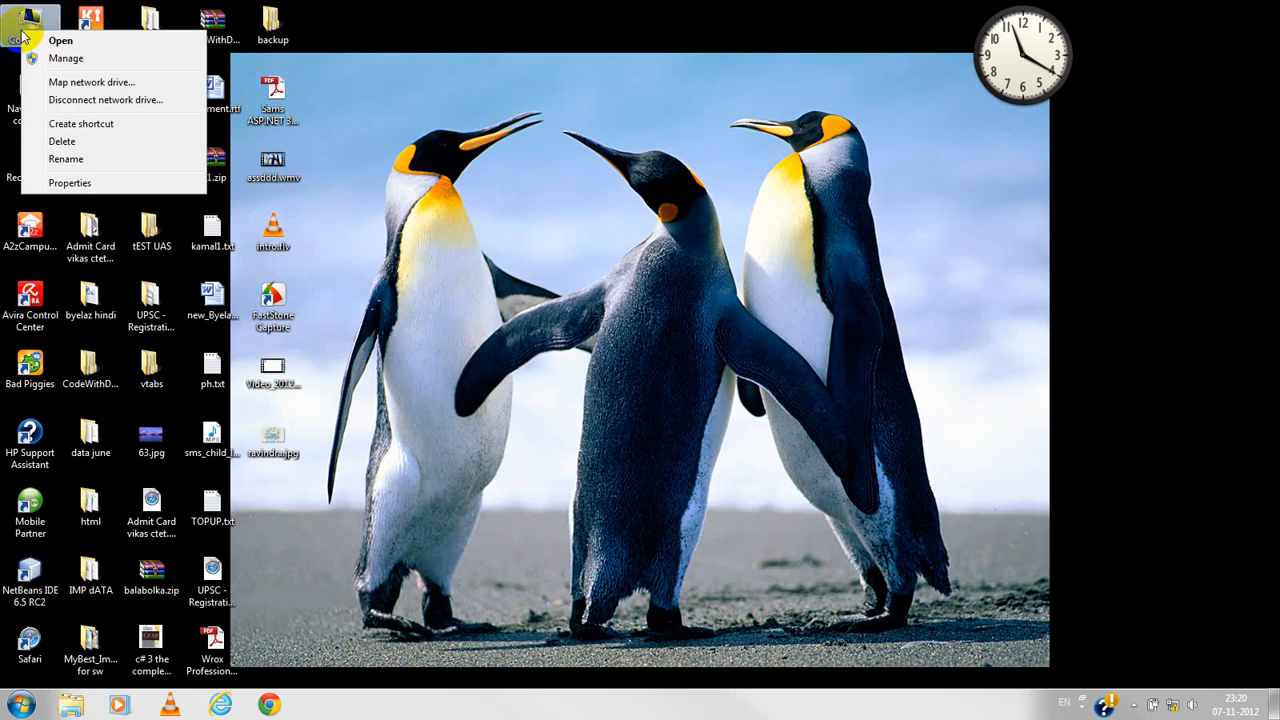
pyautogui.click(70, 183)
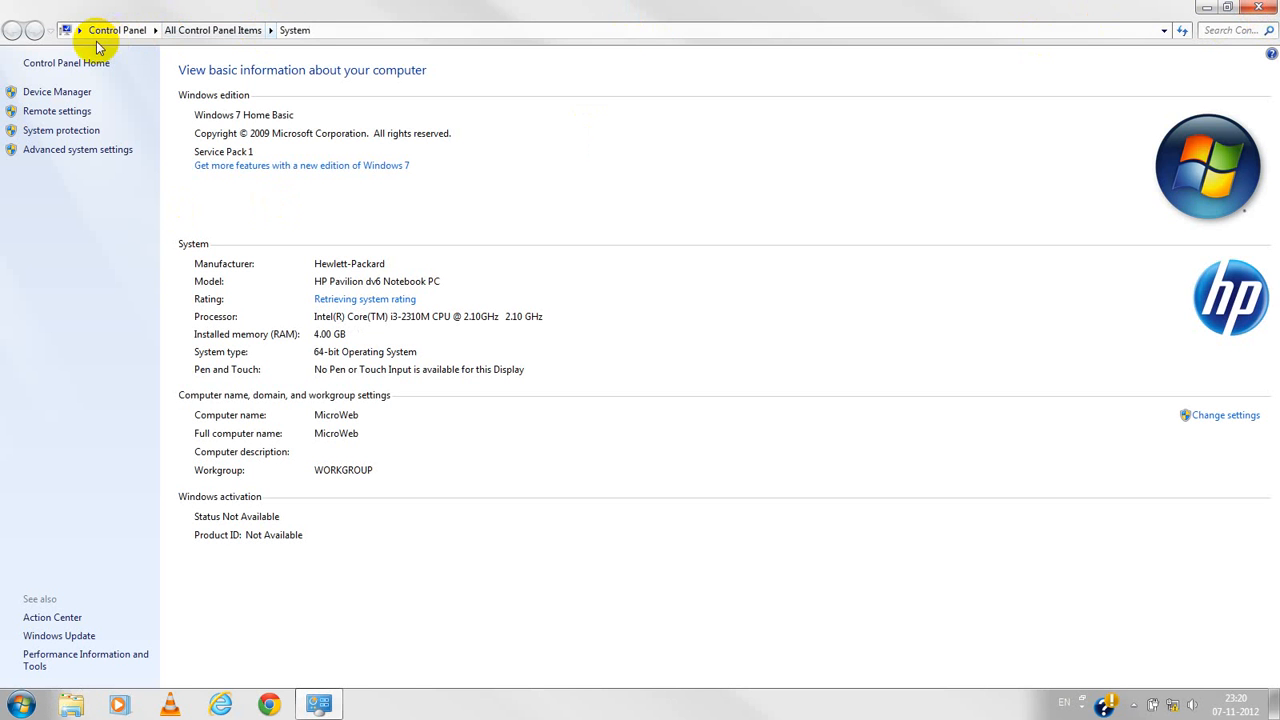
pyautogui.click(47, 153)
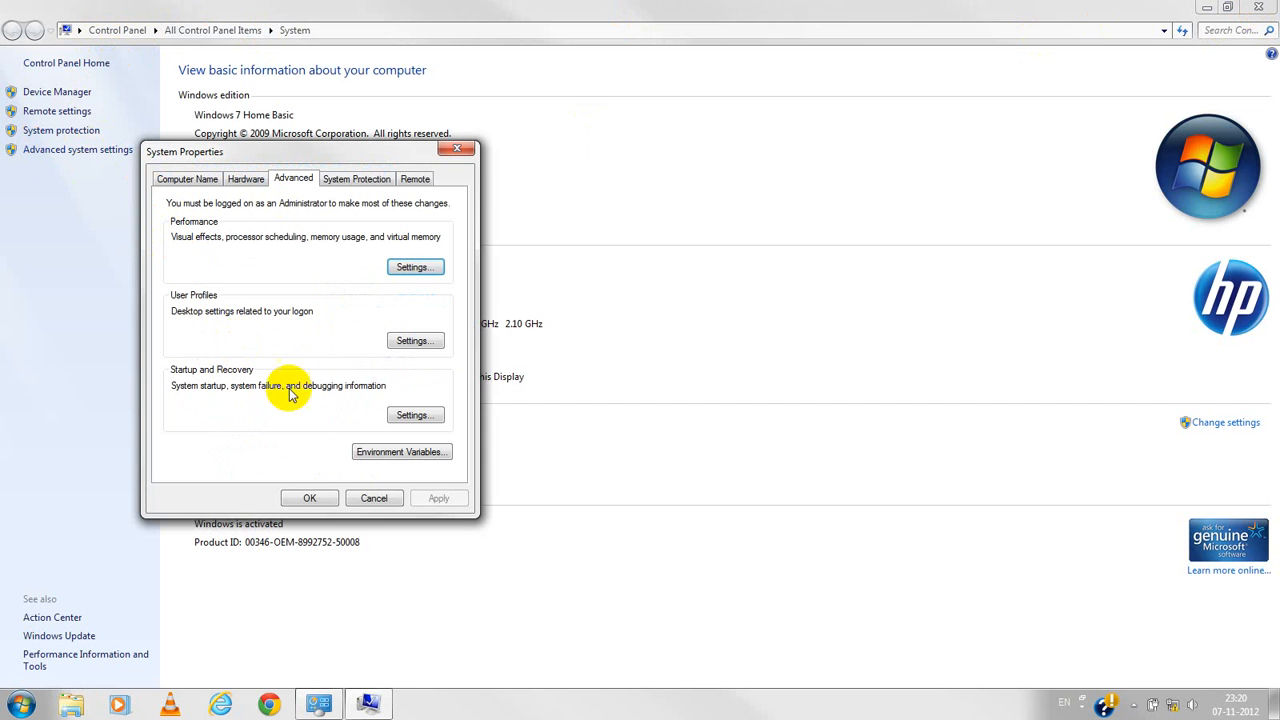
pyautogui.click(401, 452)
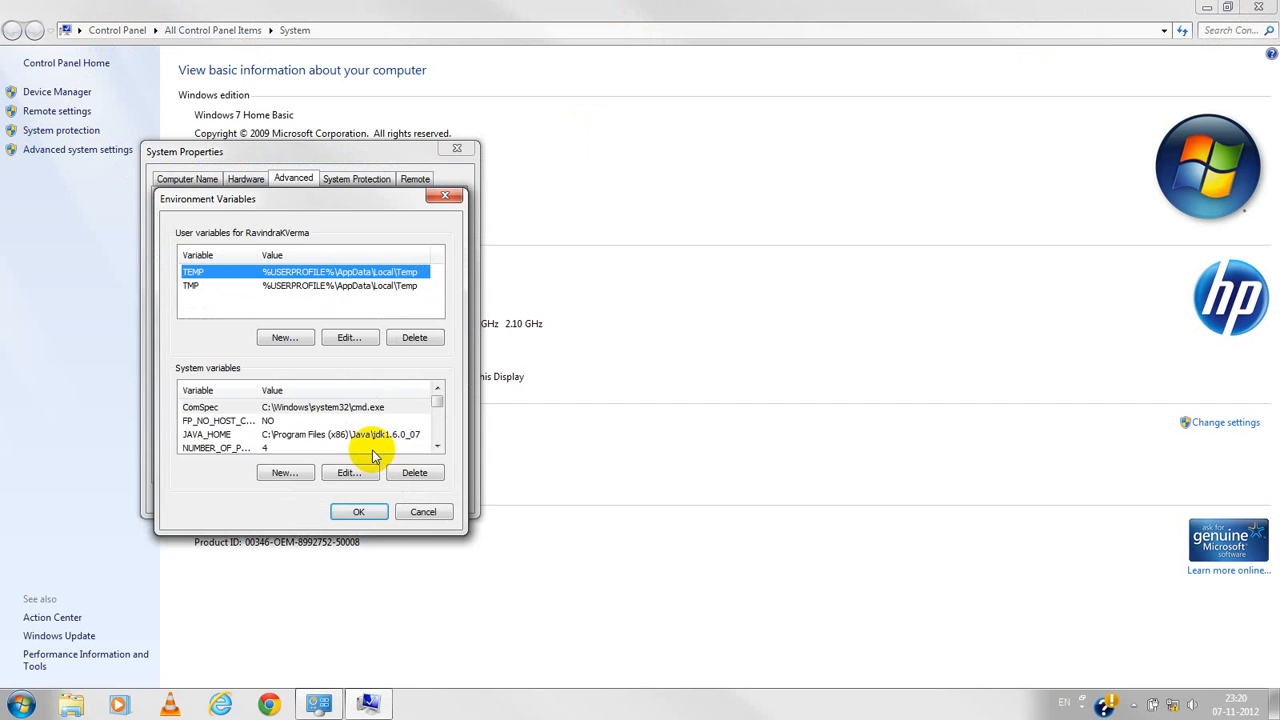
# Check the value of the JAVA_HOME system variable and accept it as it is.
pyautogui.click(318, 440)
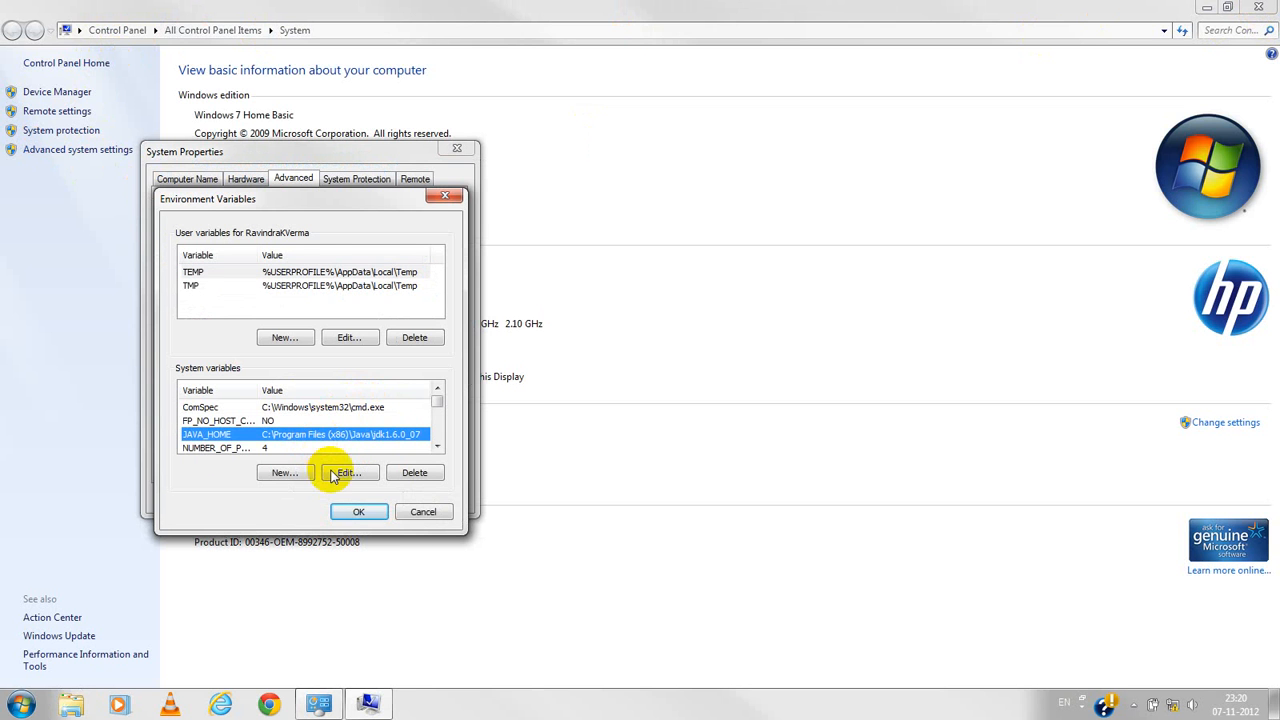
pyautogui.click(343, 476)
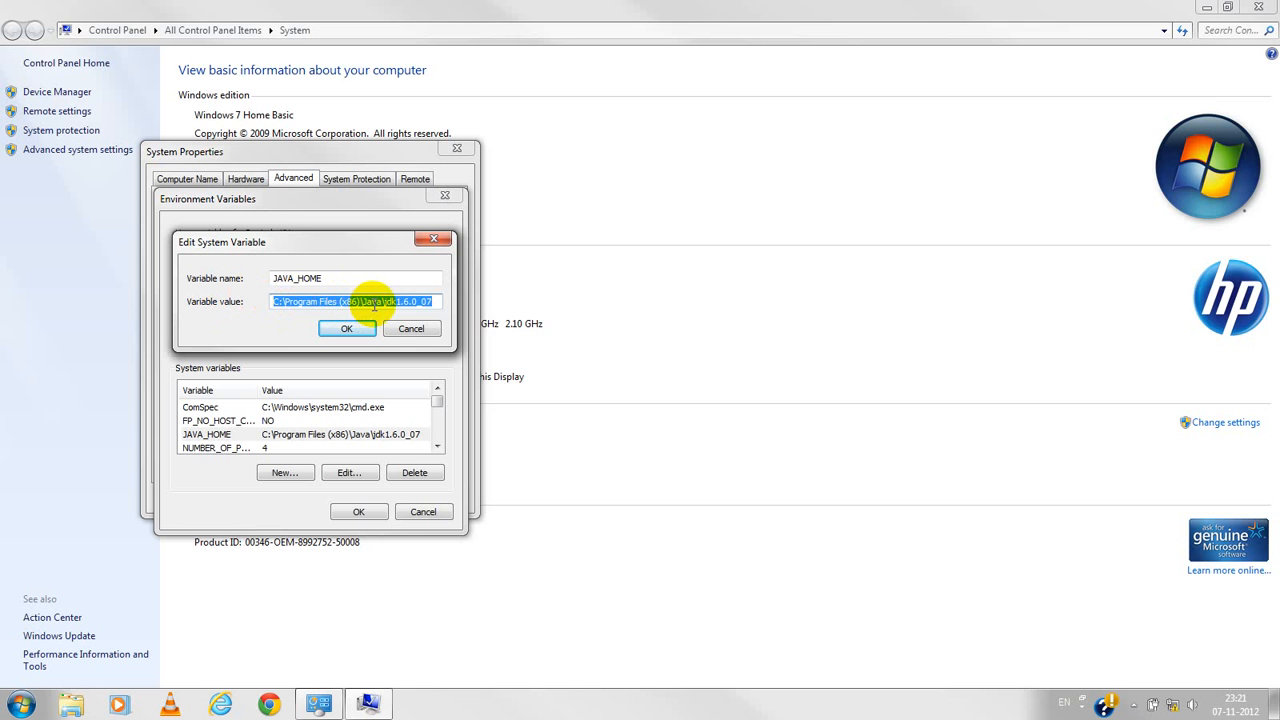
pyautogui.click(346, 329)
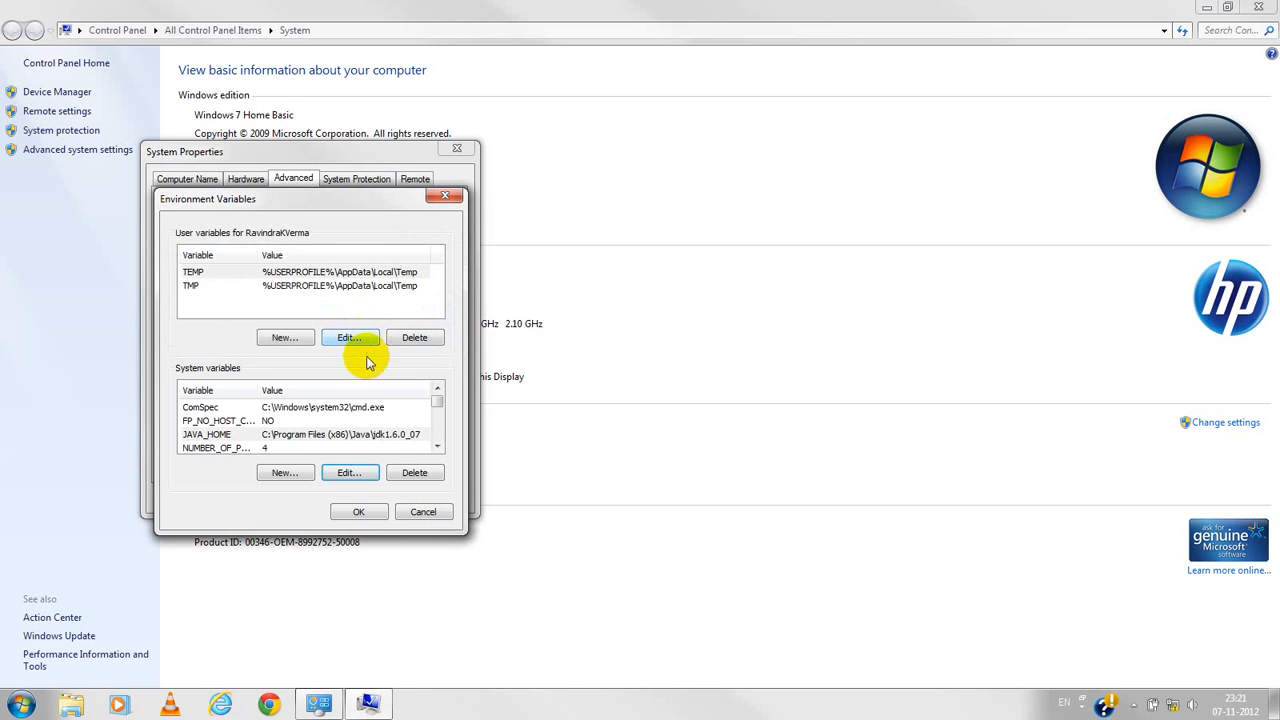
# Open the Path system variable for editing.
pyautogui.click(437, 448)
pyautogui.click(437, 448)
pyautogui.click(437, 448)
pyautogui.click(437, 448)
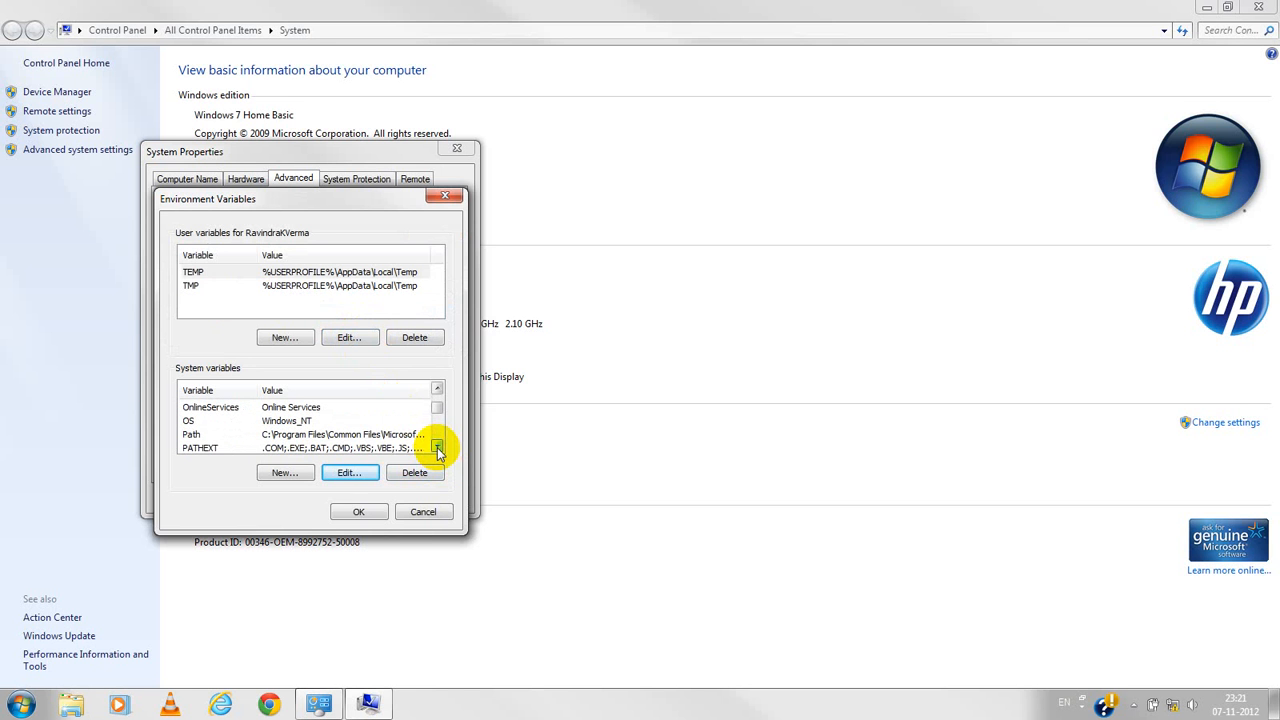
pyautogui.click(373, 437)
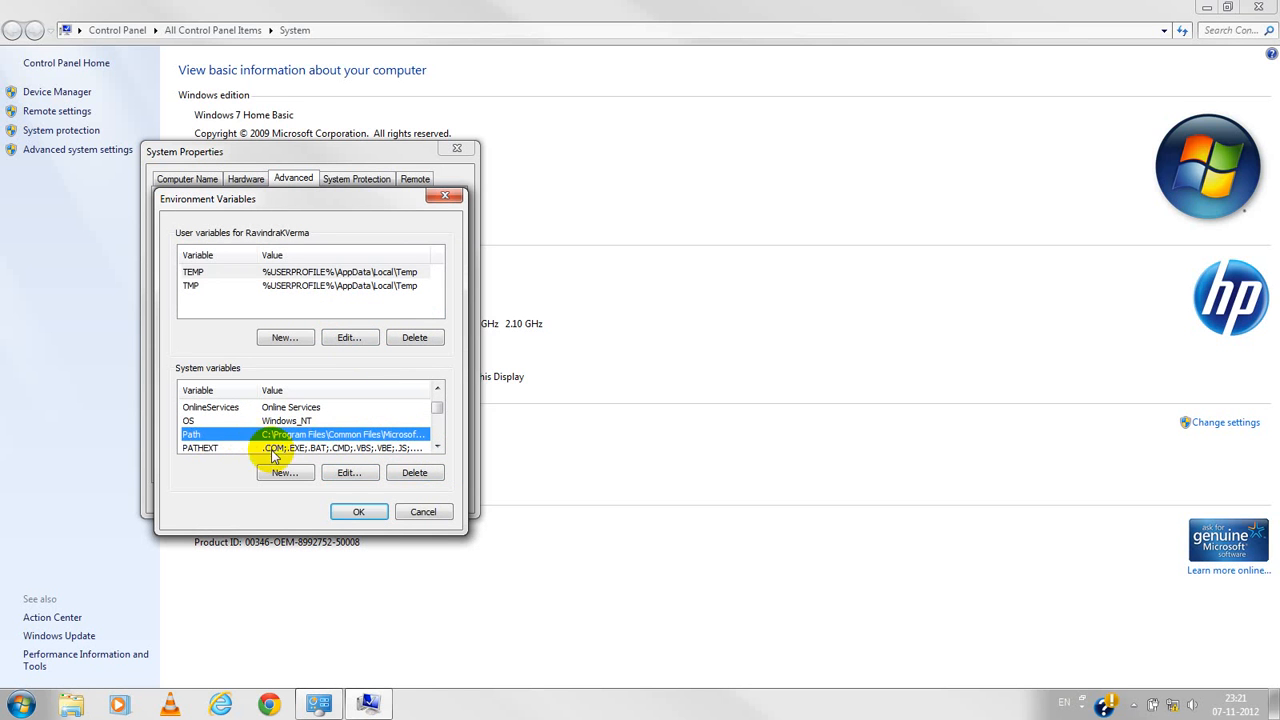
pyautogui.click(343, 472)
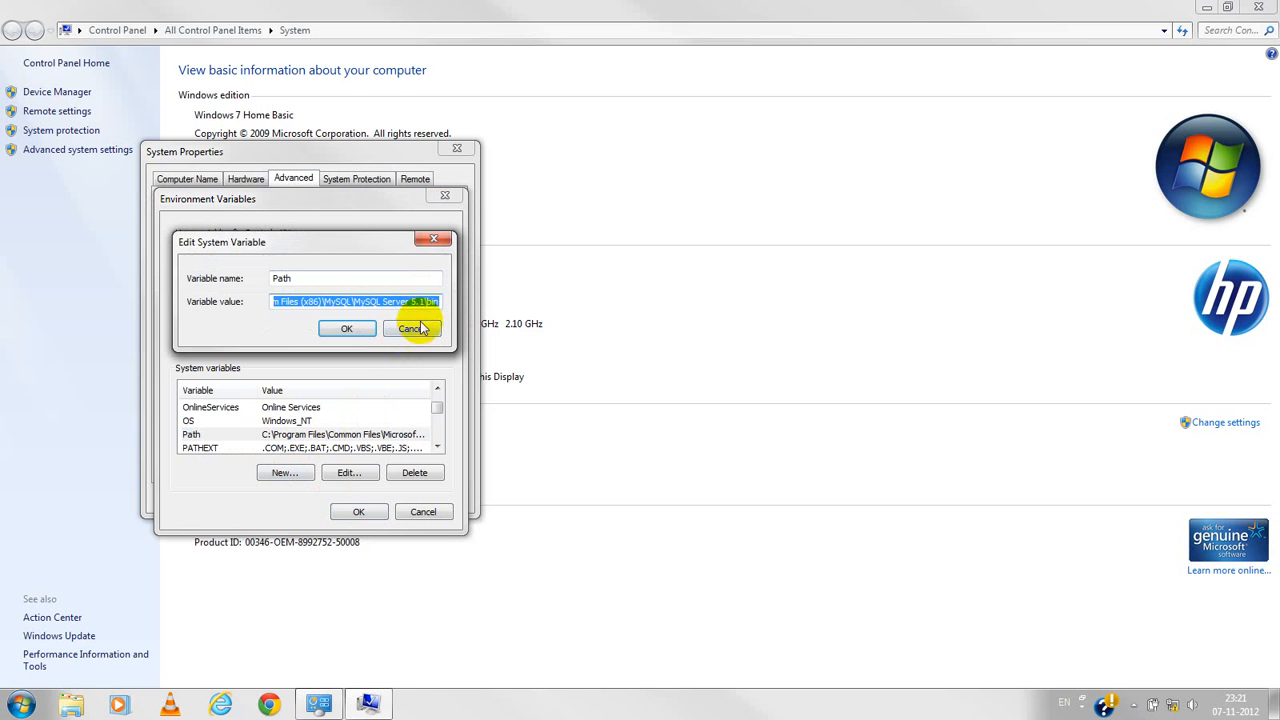
# Look back through the Path variable's value for the JDK bin folder entry.
pyautogui.click(426, 301)
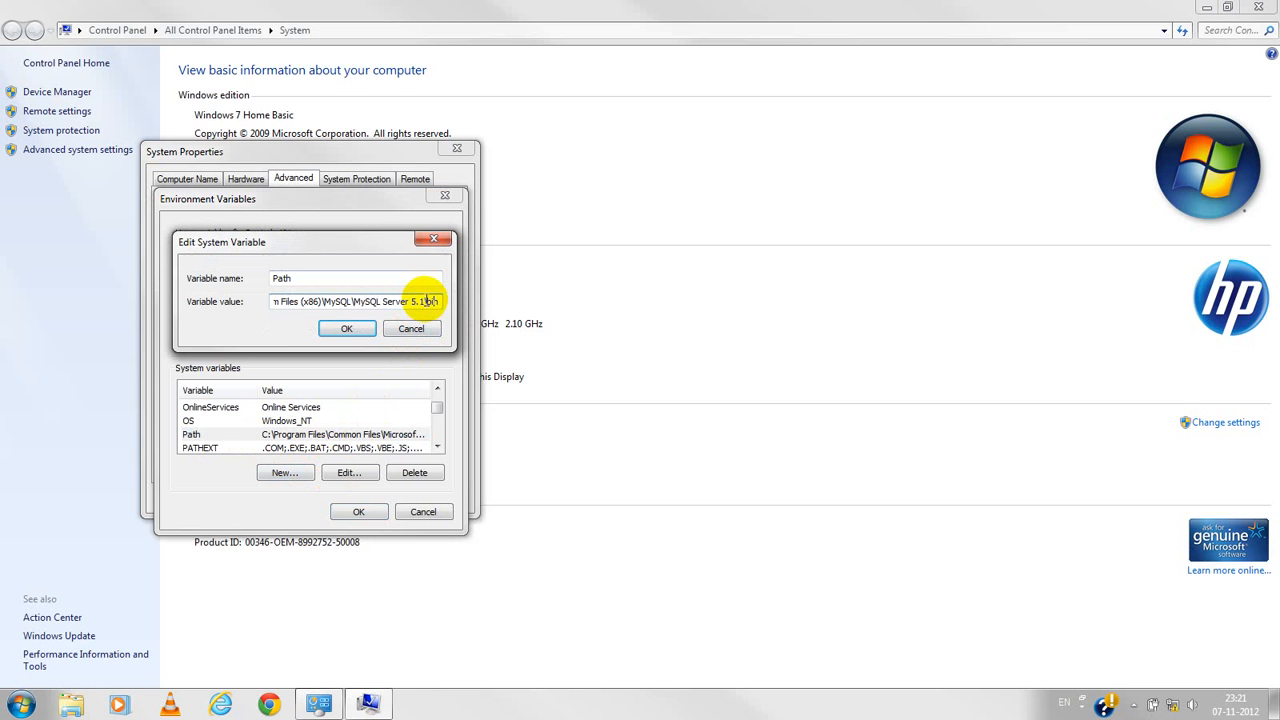
pyautogui.press('Left')
pyautogui.press('Left')
pyautogui.press('Left')
pyautogui.press('Left')
pyautogui.press('Left')
pyautogui.press('Left')
pyautogui.press('Left')
pyautogui.press('Left')
pyautogui.press('Left')
pyautogui.press('Left')
pyautogui.press('Left')
pyautogui.press('Left')
pyautogui.press('Left')
pyautogui.press('Left')
pyautogui.press('Left')
pyautogui.press('Left')
pyautogui.press('Left')
pyautogui.press('Left')
pyautogui.press('Left')
pyautogui.press('Left')
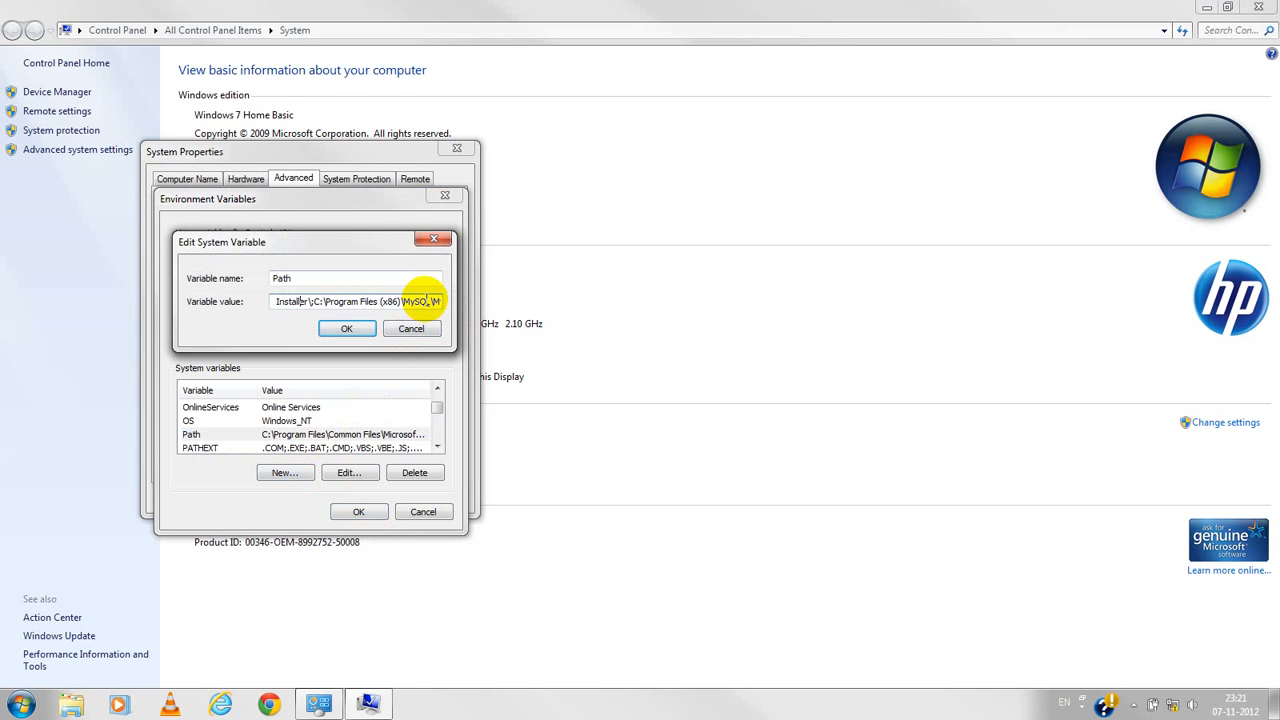
pyautogui.press('Left')
pyautogui.press('Left')
pyautogui.press('Left')
pyautogui.press('Left')
pyautogui.press('Left')
pyautogui.press('Left')
pyautogui.press('Left')
pyautogui.press('Left')
pyautogui.press('Left')
pyautogui.press('Left')
pyautogui.press('Left')
pyautogui.press('Left')
pyautogui.press('Left')
pyautogui.press('Left')
pyautogui.press('Left')
pyautogui.press('Left')
pyautogui.press('Left')
pyautogui.press('Left')
pyautogui.press('Left')
pyautogui.press('Left')
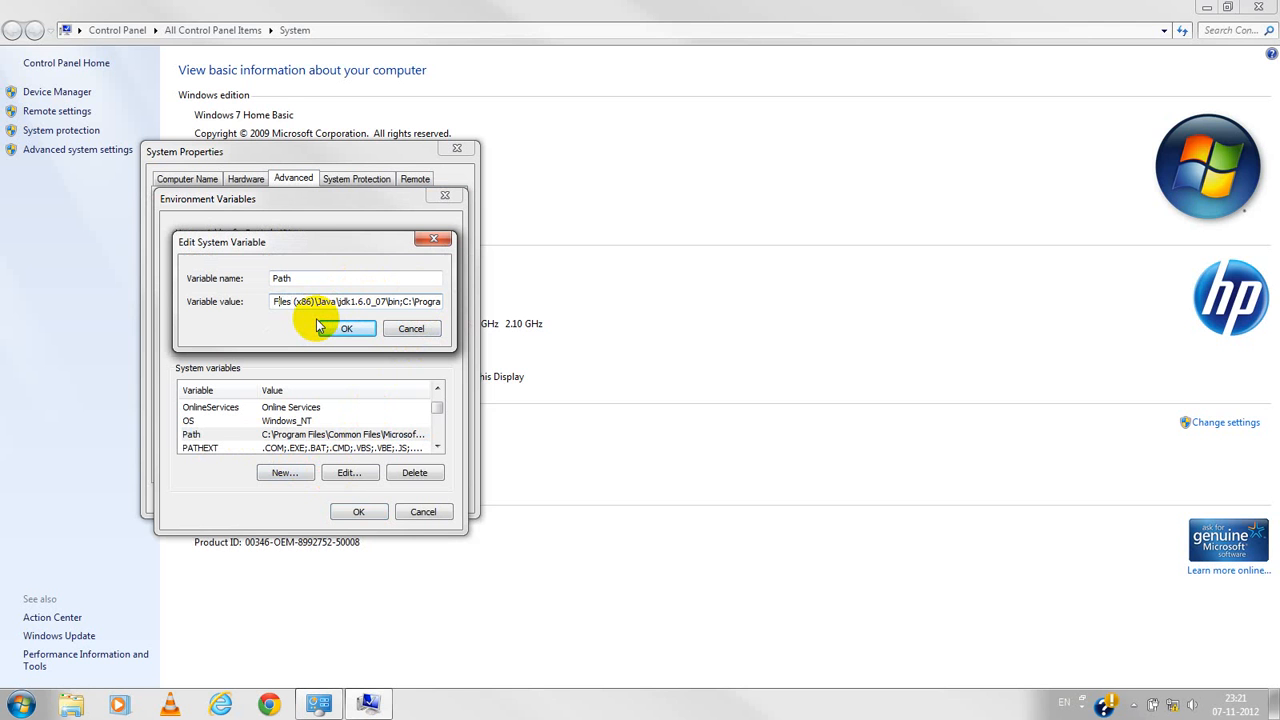
pyautogui.press('Left')
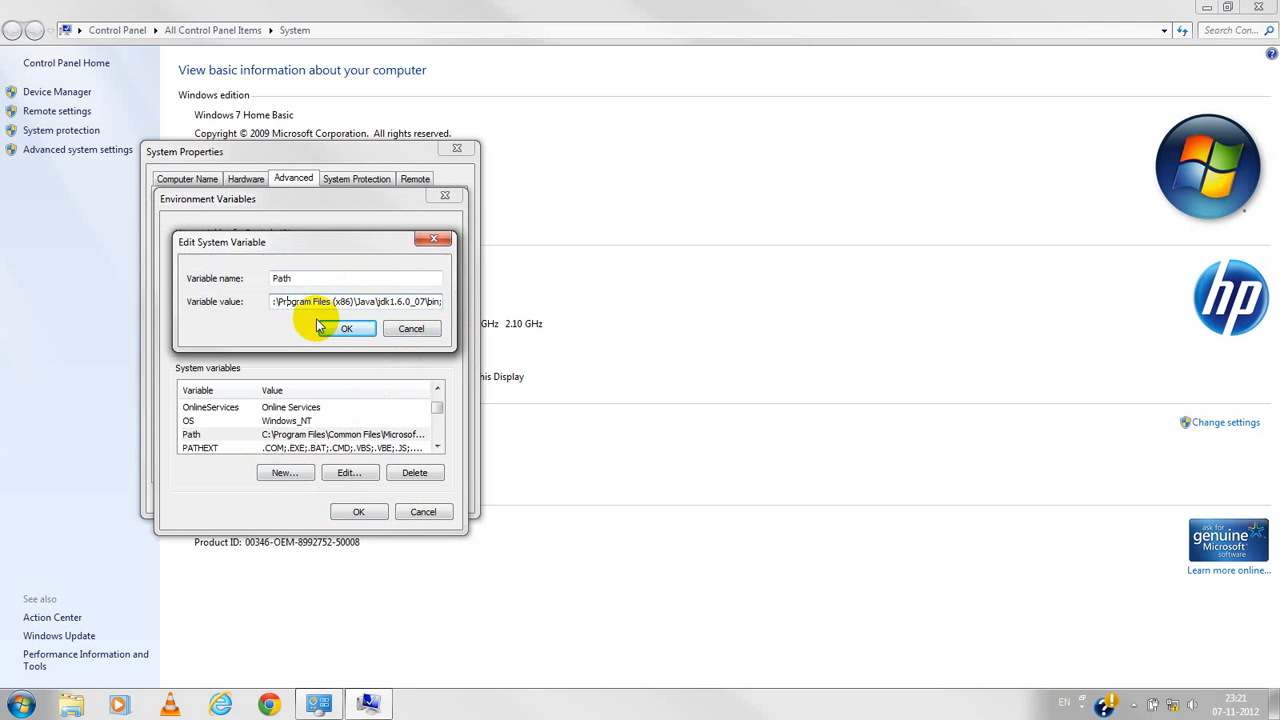
pyautogui.press('Left')
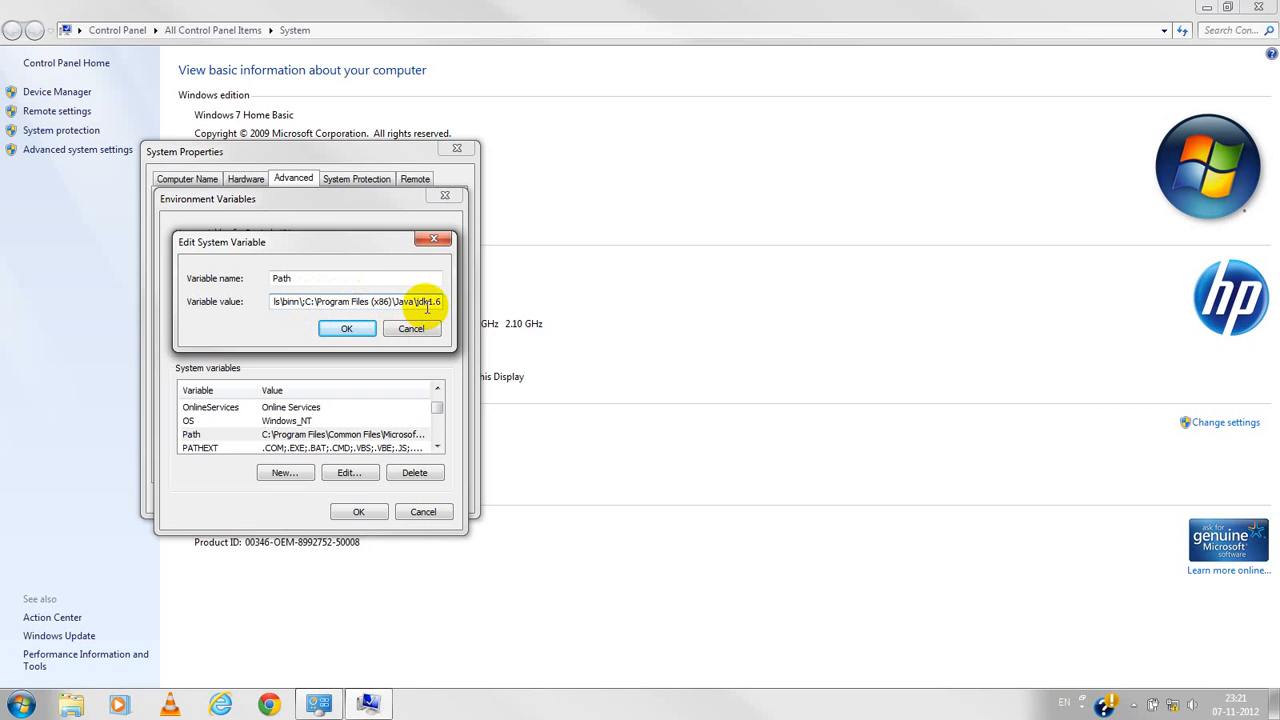
pyautogui.press('Right')
pyautogui.press('Right')
pyautogui.press('Right')
pyautogui.press('Right')
pyautogui.press('Right')
pyautogui.press('Right')
pyautogui.press('Right')
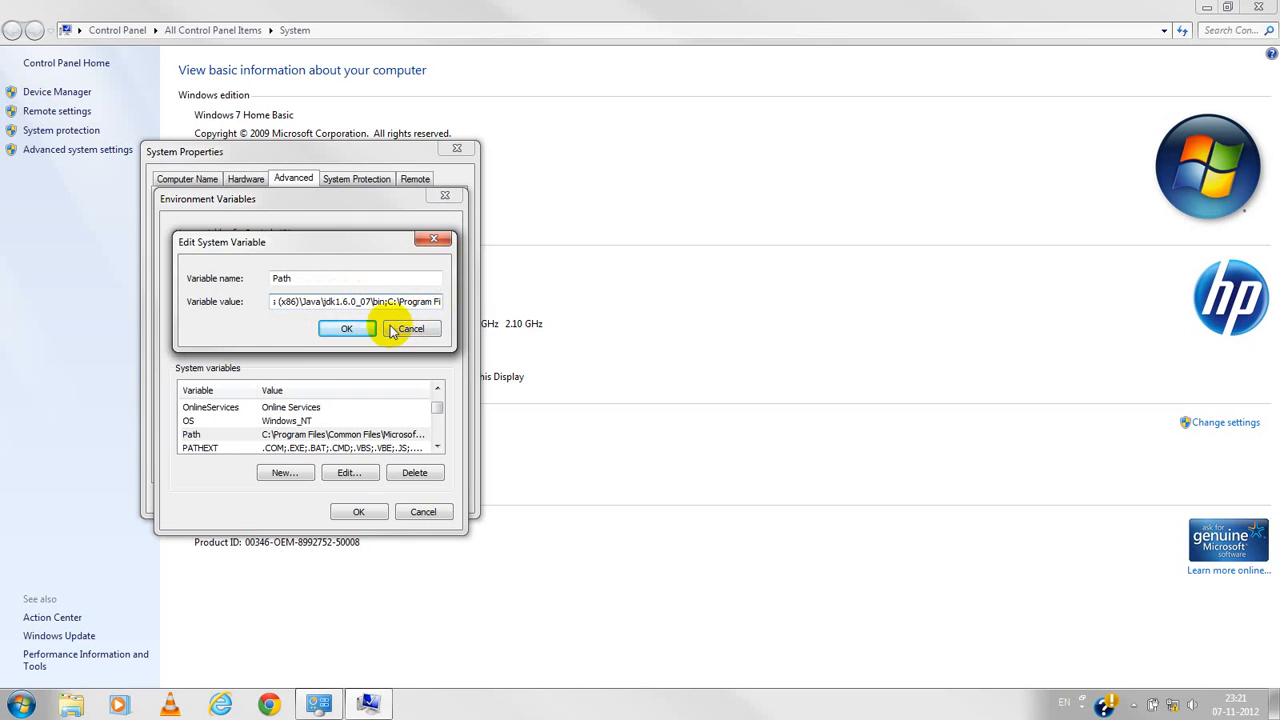
# Confirm the Path variable and the environment variable dialogs, and close the System window.
pyautogui.click(340, 327)
pyautogui.click(368, 512)
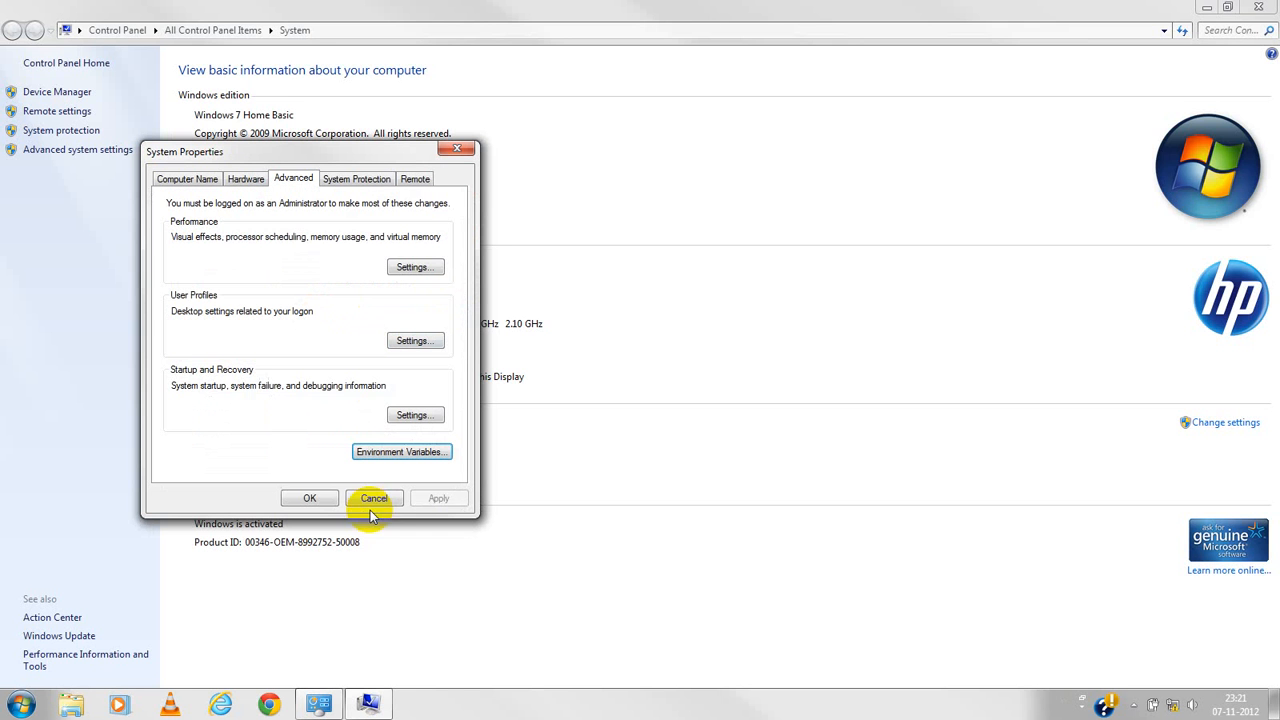
pyautogui.click(312, 498)
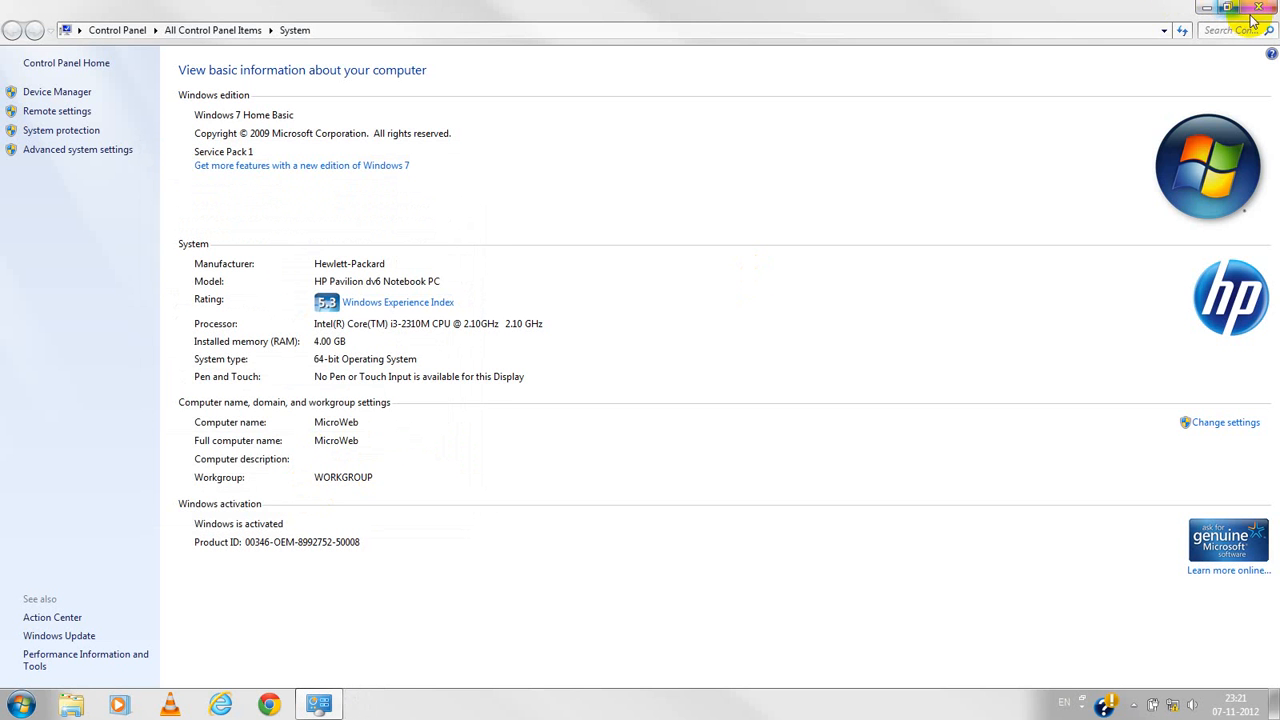
pyautogui.click(1259, 10)
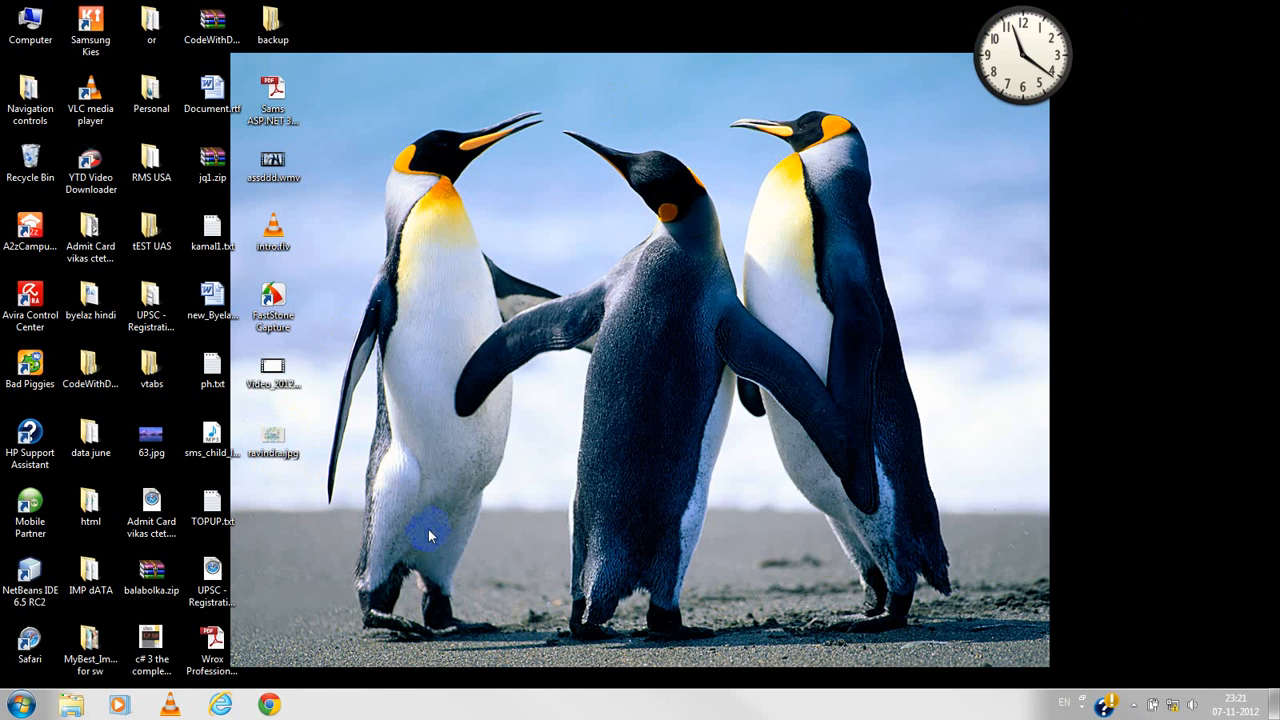
pyautogui.click(270, 705)
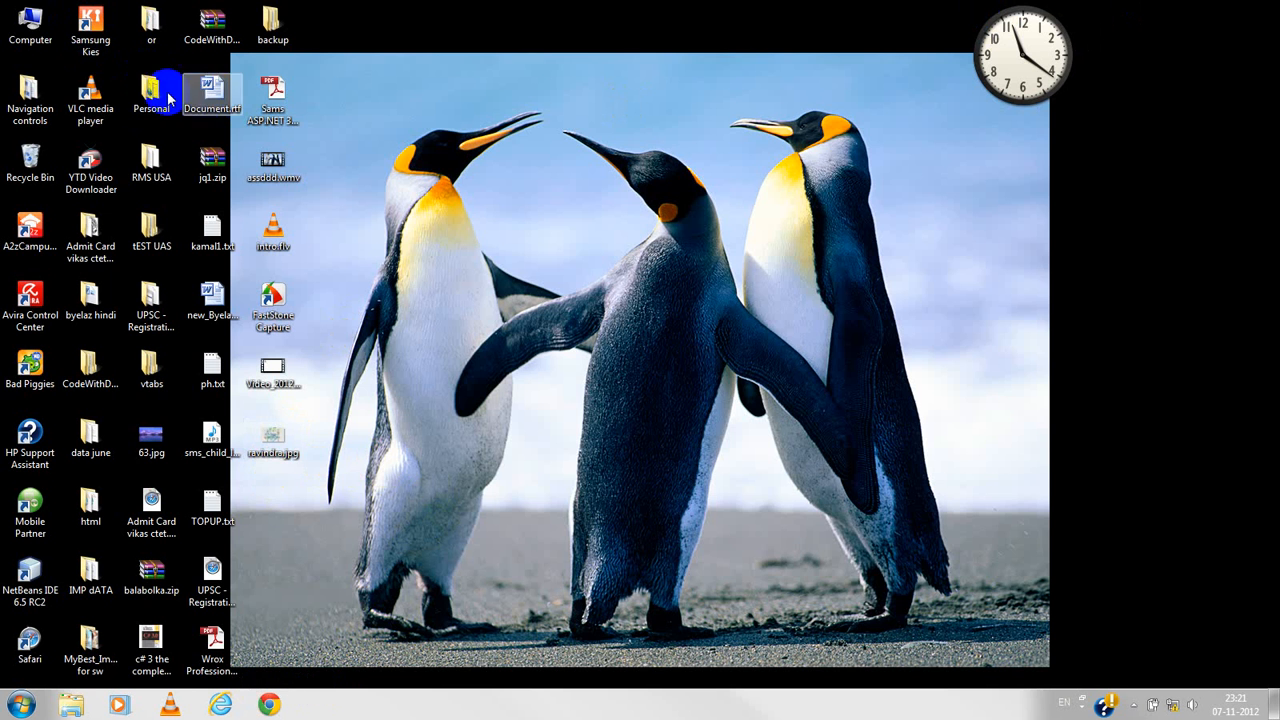
# Open the apache-tomcat-6.0.18 folder on drive D: and look into its conf subfolder.
pyautogui.click(45, 54)
pyautogui.click(45, 54)
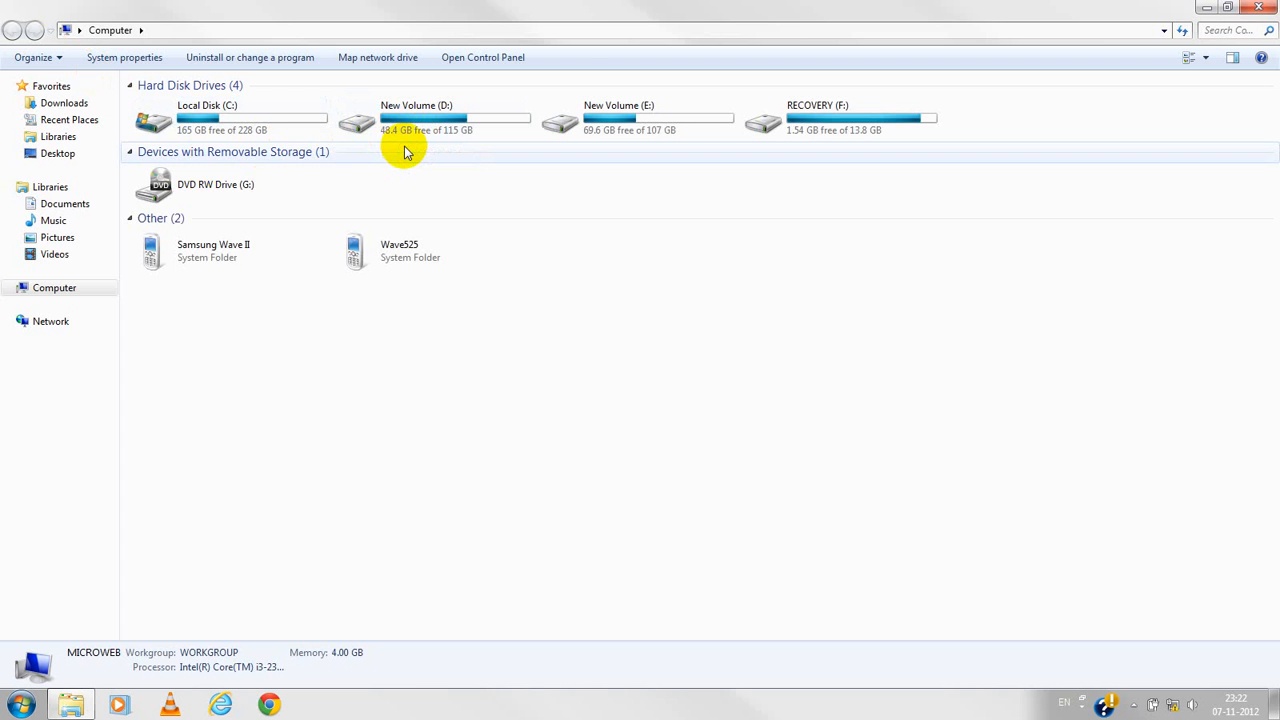
pyautogui.click(427, 133)
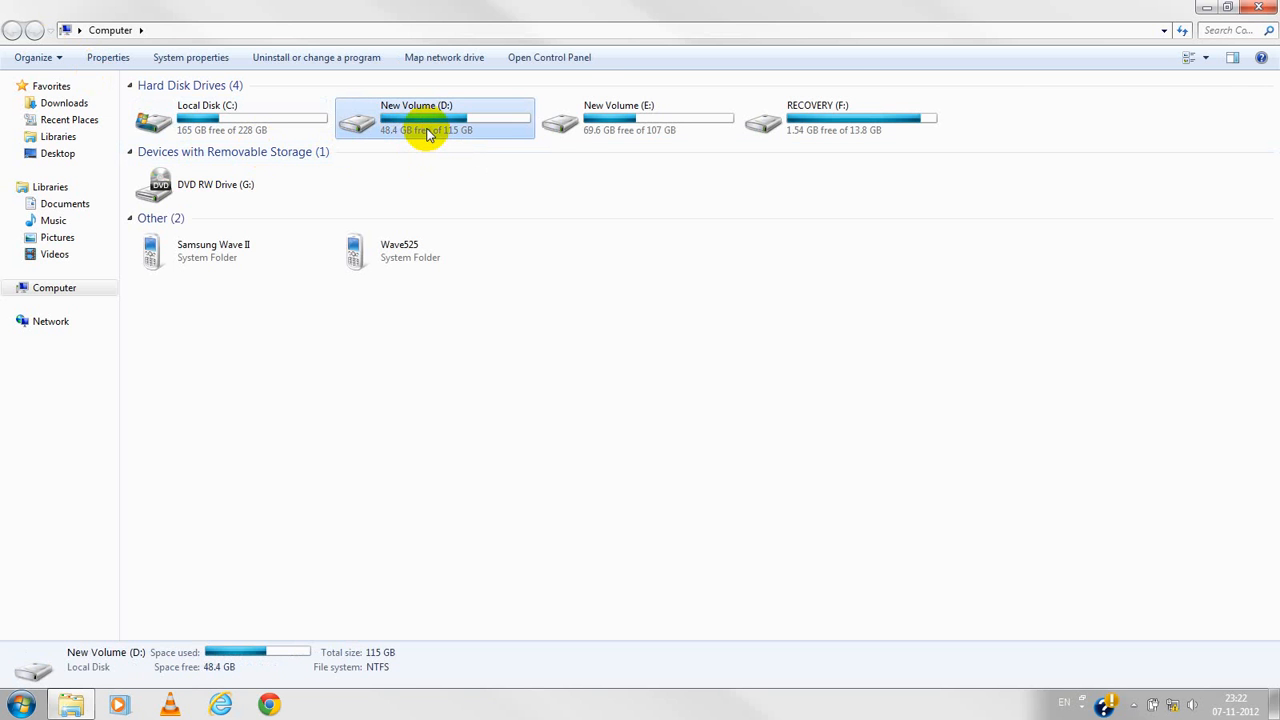
pyautogui.doubleClick(427, 133)
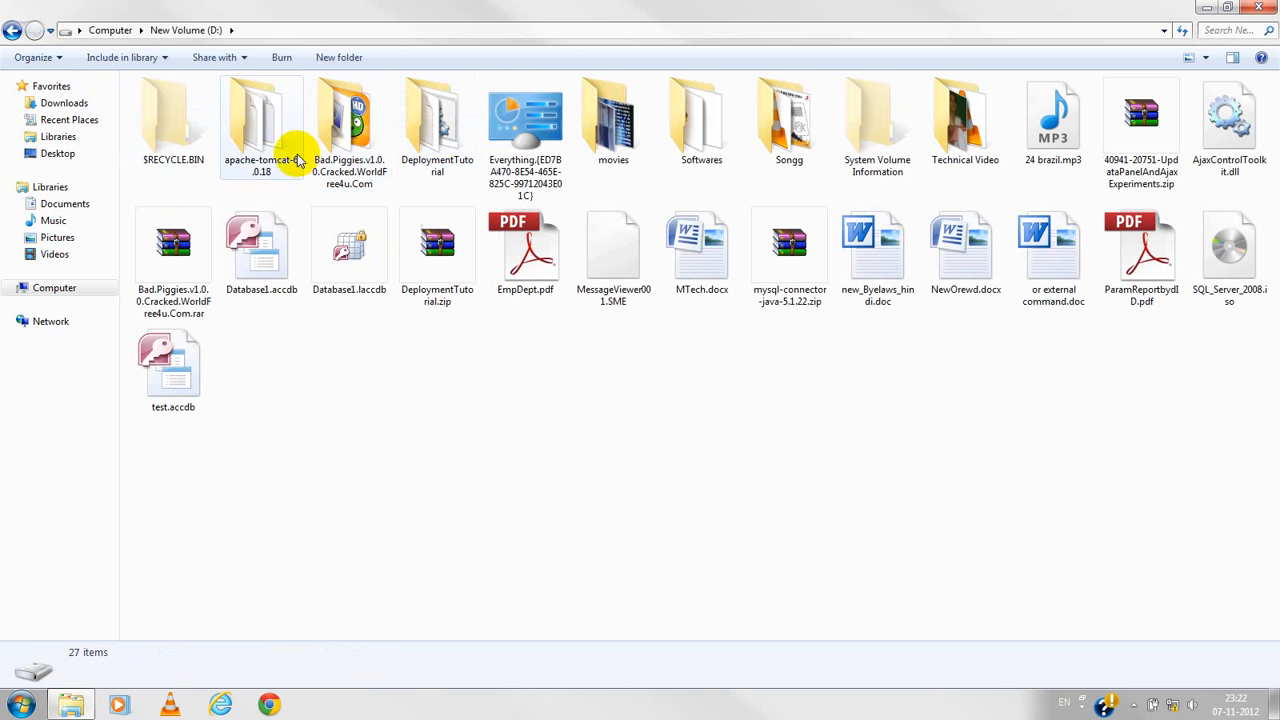
pyautogui.click(265, 155)
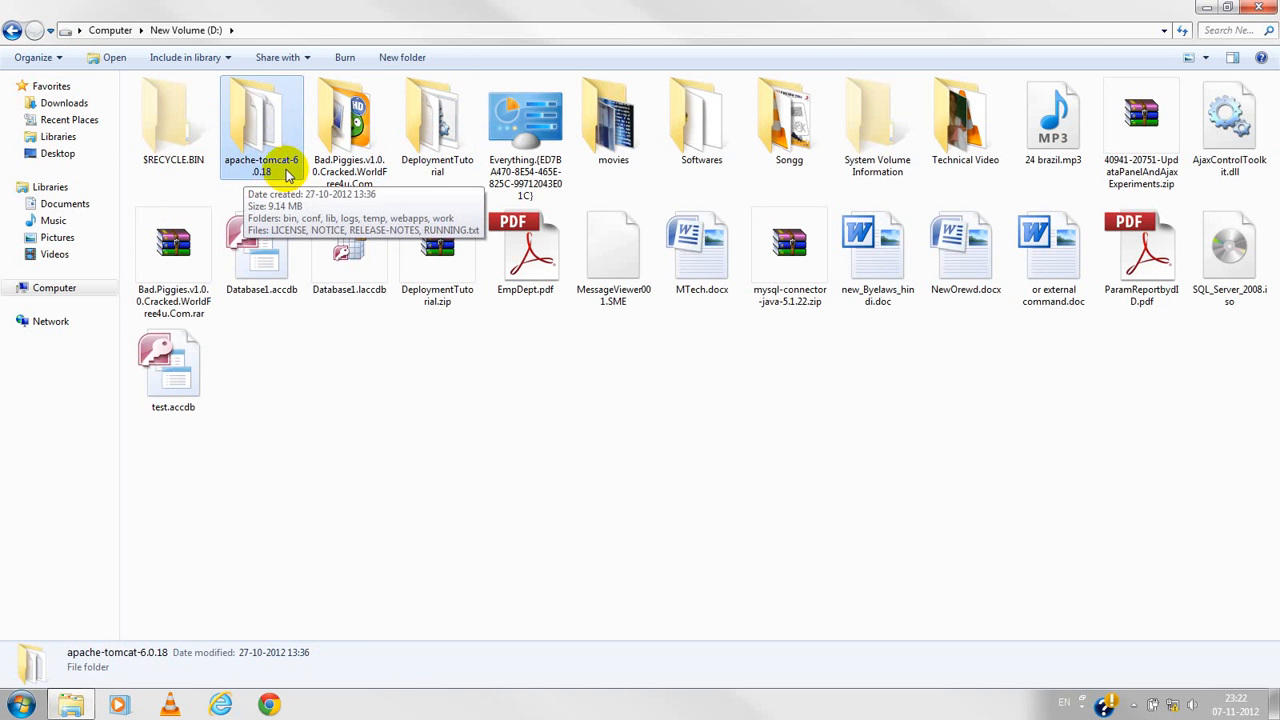
pyautogui.doubleClick(262, 130)
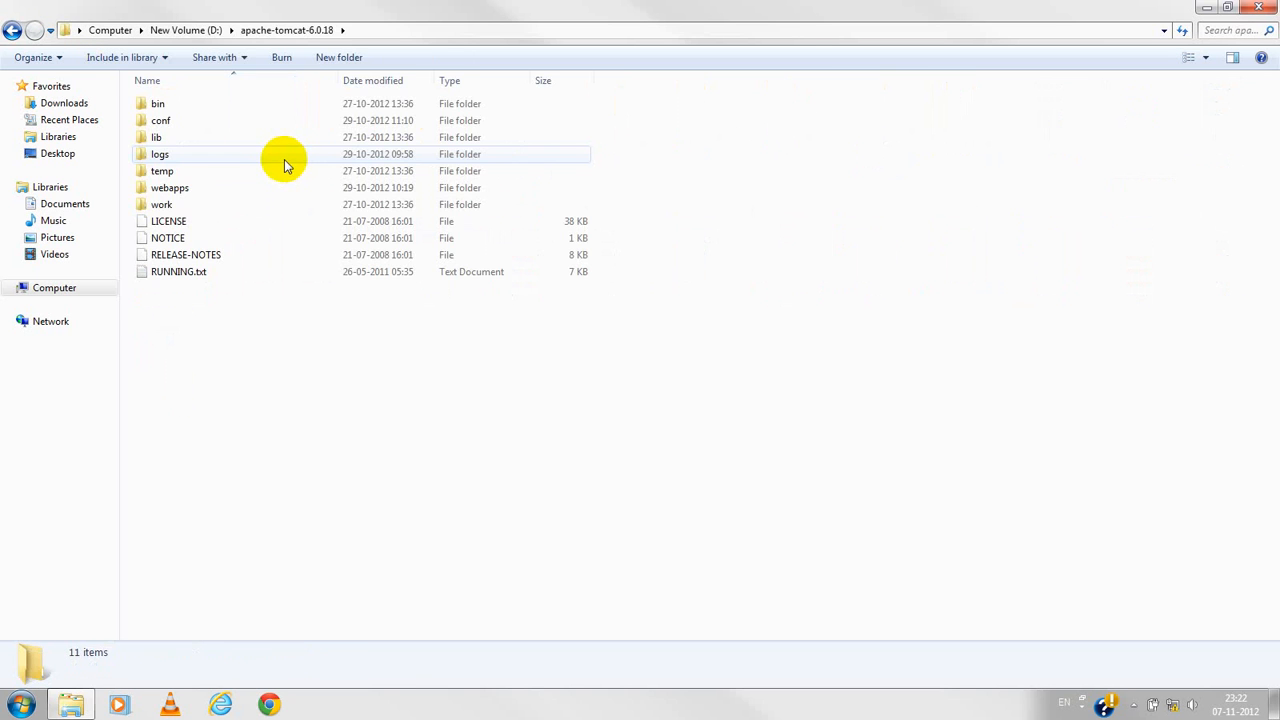
pyautogui.doubleClick(185, 122)
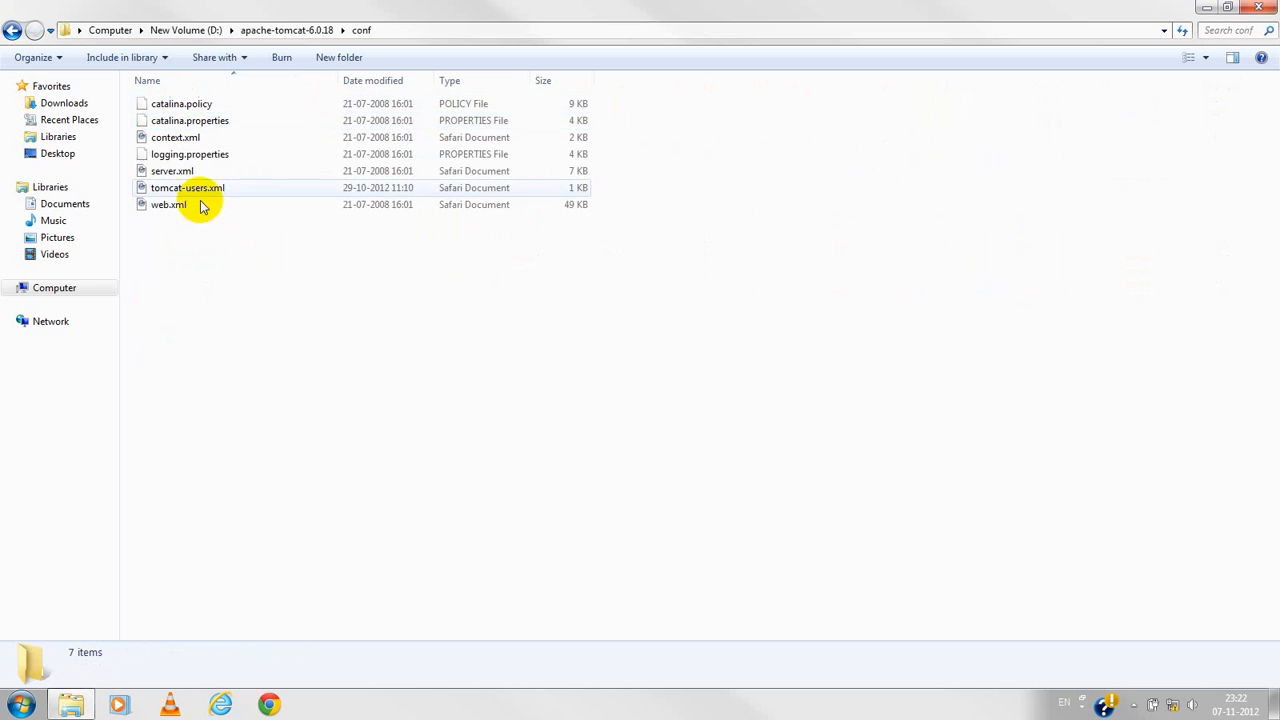
pyautogui.click(286, 31)
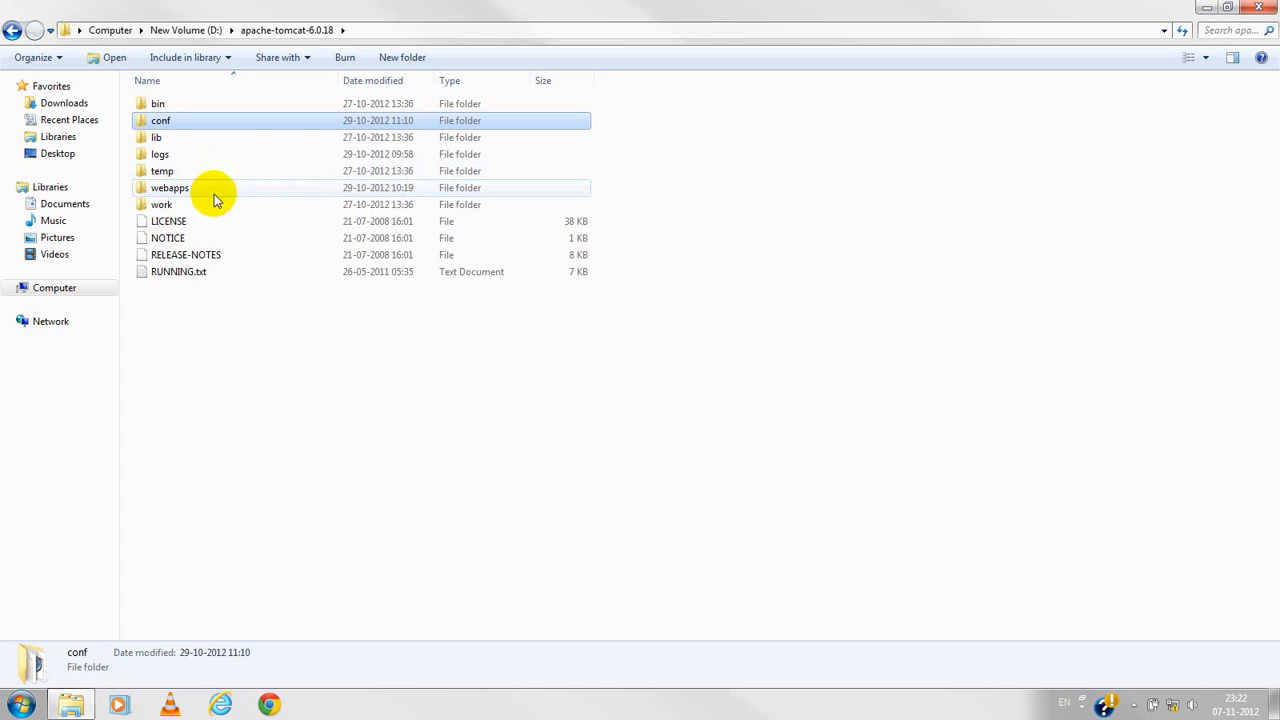
# Go to the WEB-INF folder of the test application inside Tomcat's webapps folder.
pyautogui.click(215, 190)
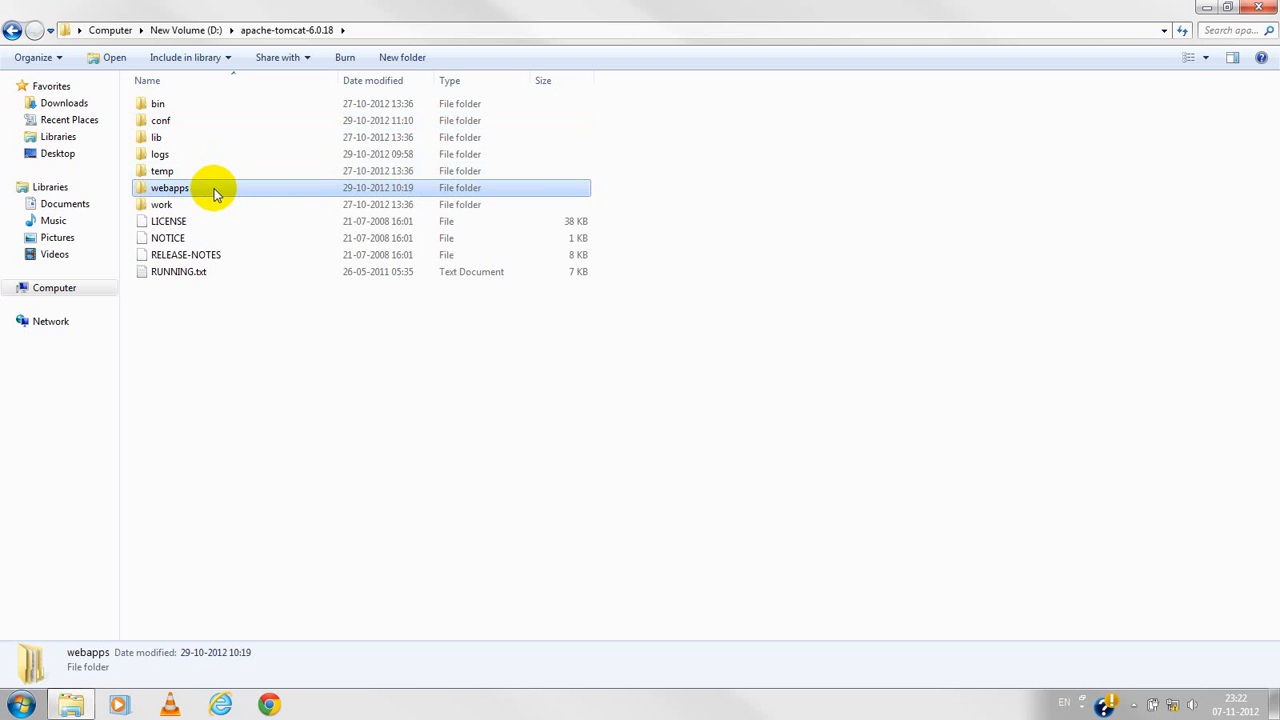
pyautogui.doubleClick(214, 190)
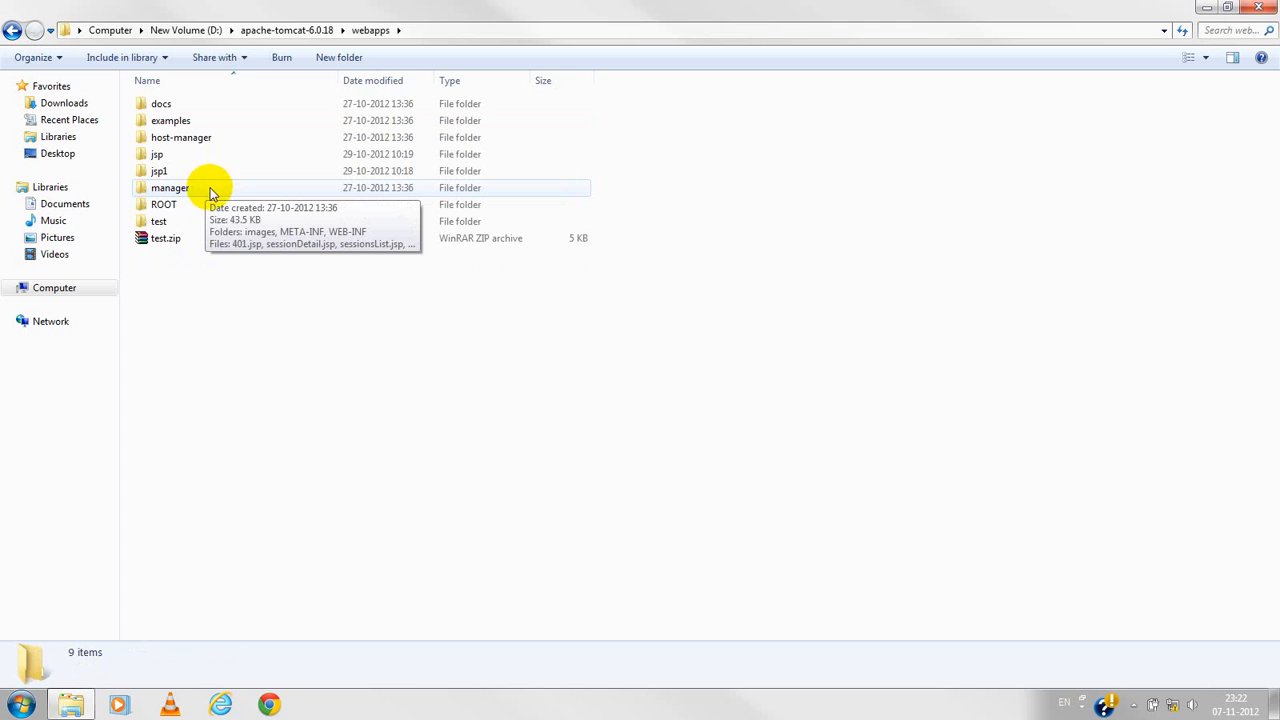
pyautogui.click(183, 223)
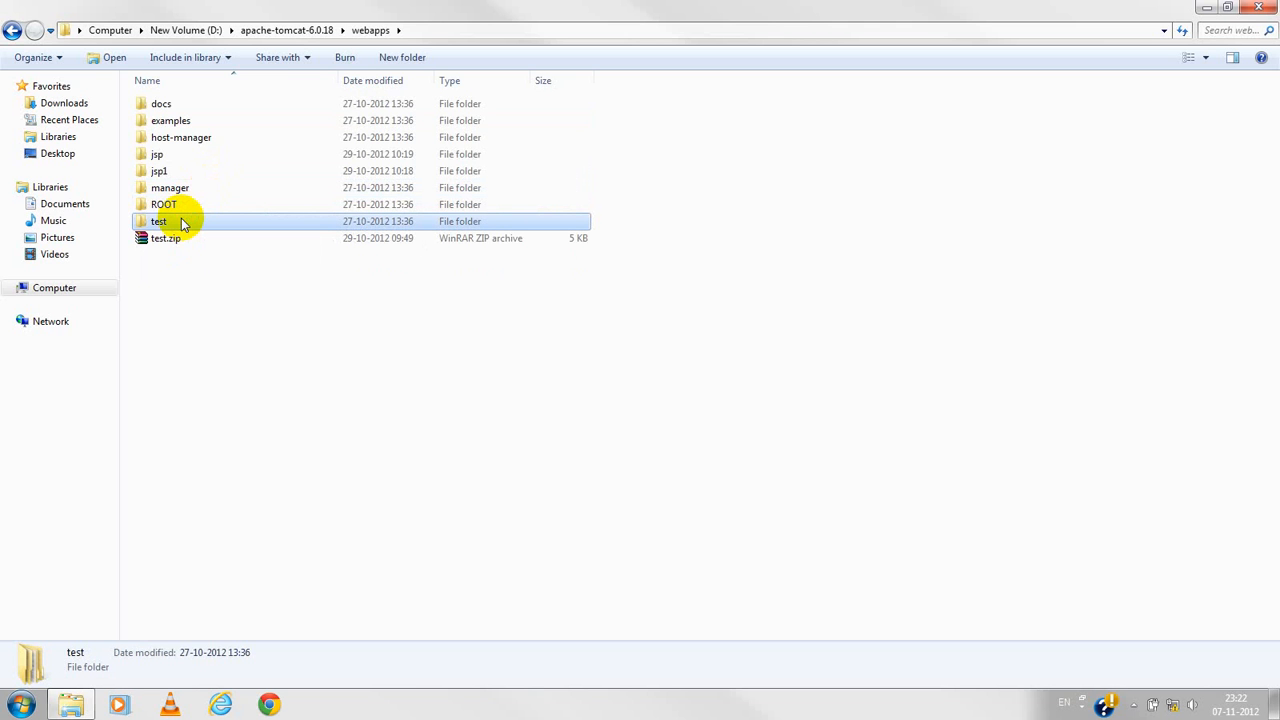
pyautogui.doubleClick(183, 223)
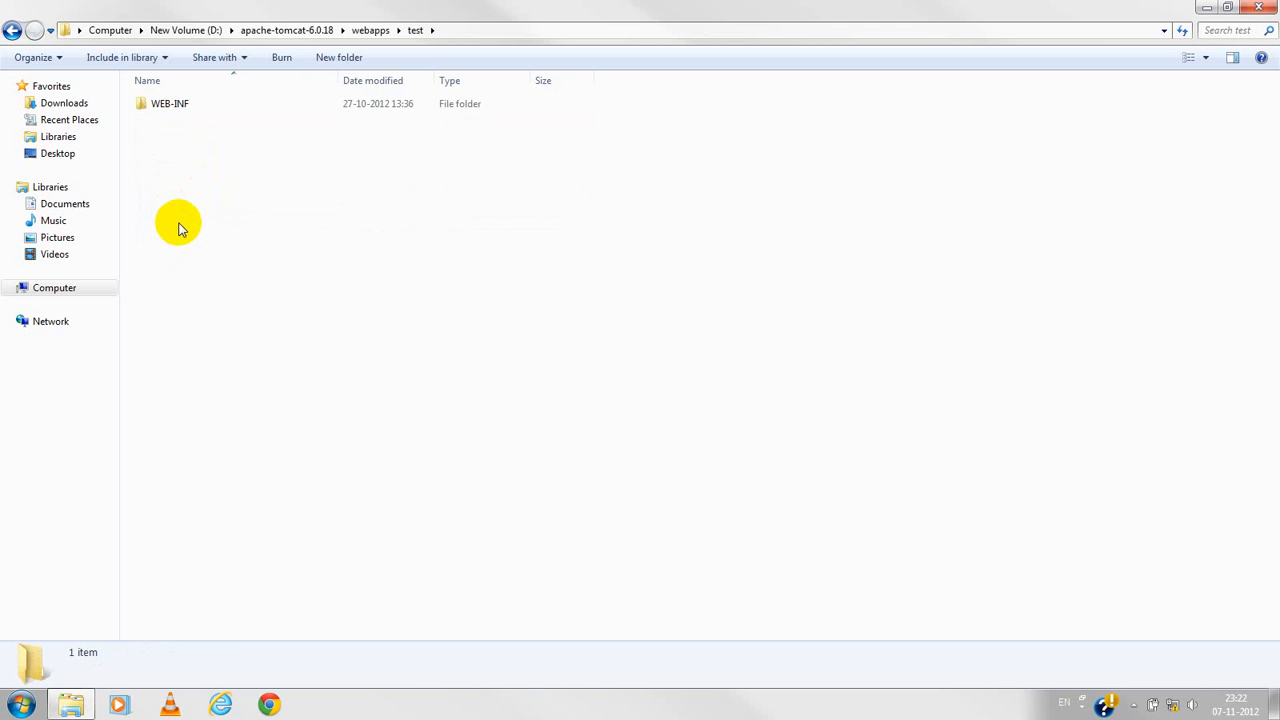
pyautogui.doubleClick(166, 110)
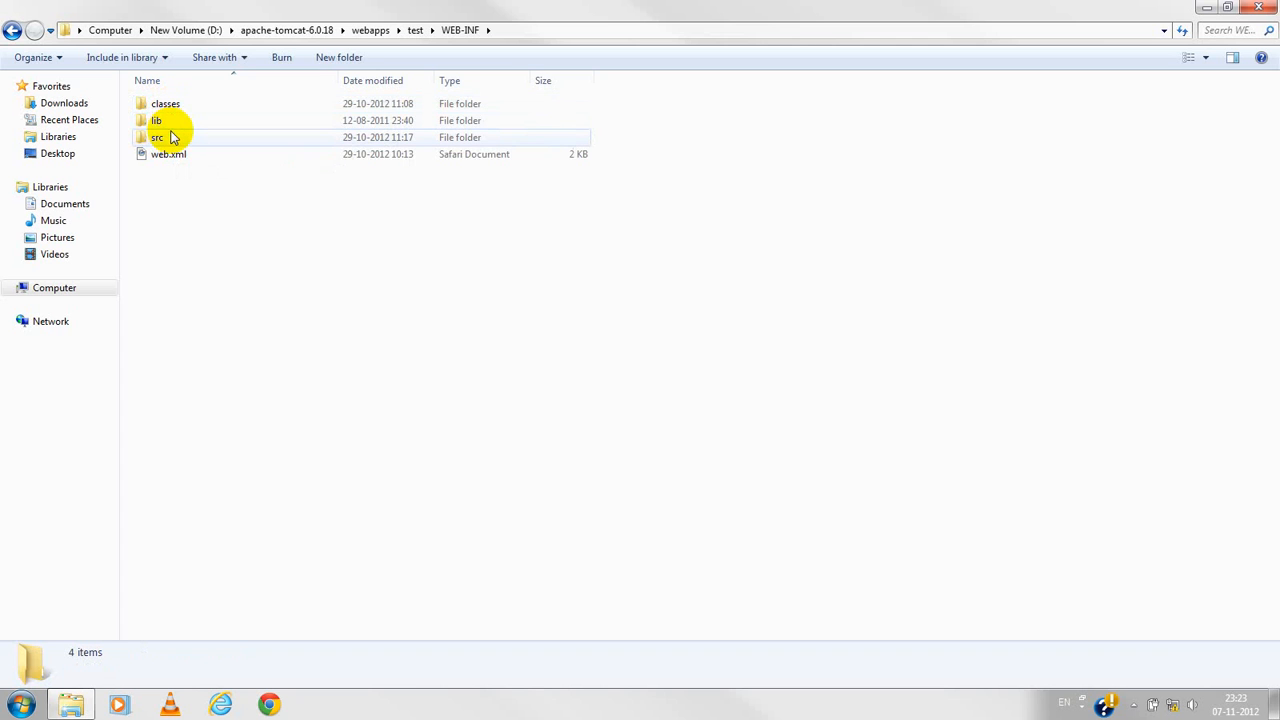
# Look through the src and classes folders inside WEB-INF to compare the servlet files they hold.
pyautogui.moveTo(172, 140)
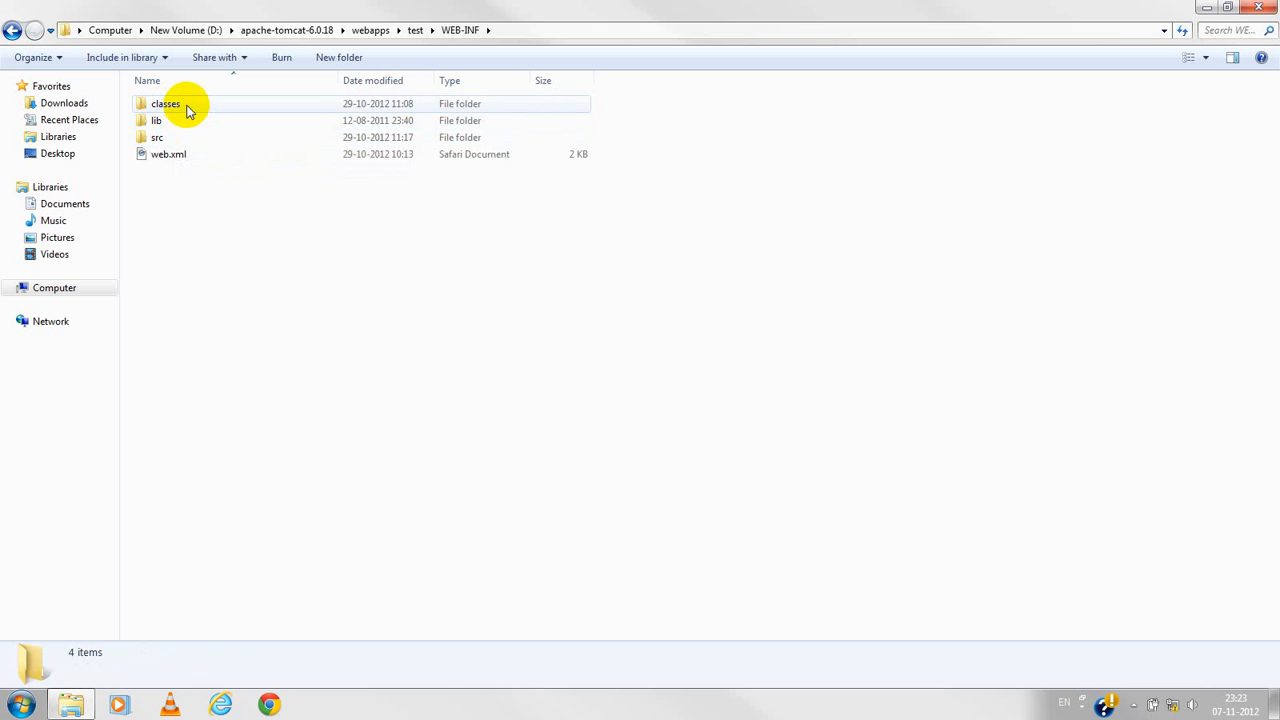
pyautogui.moveTo(187, 110)
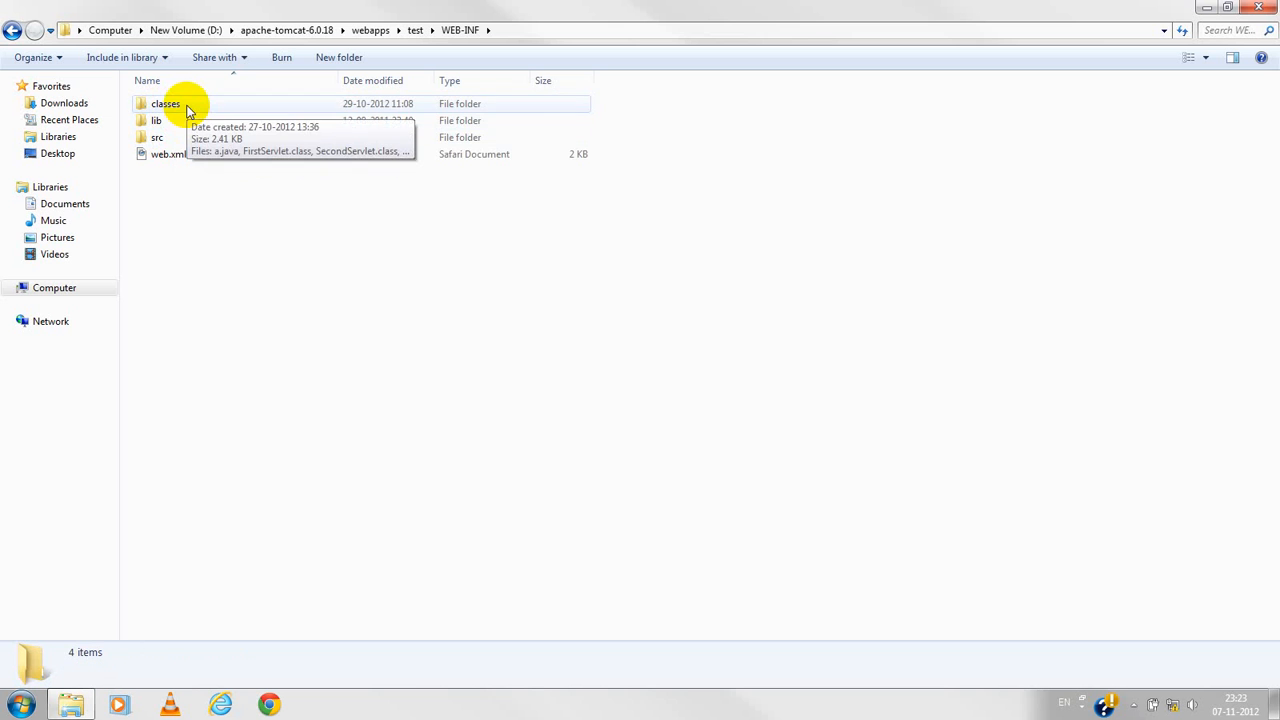
pyautogui.doubleClick(182, 140)
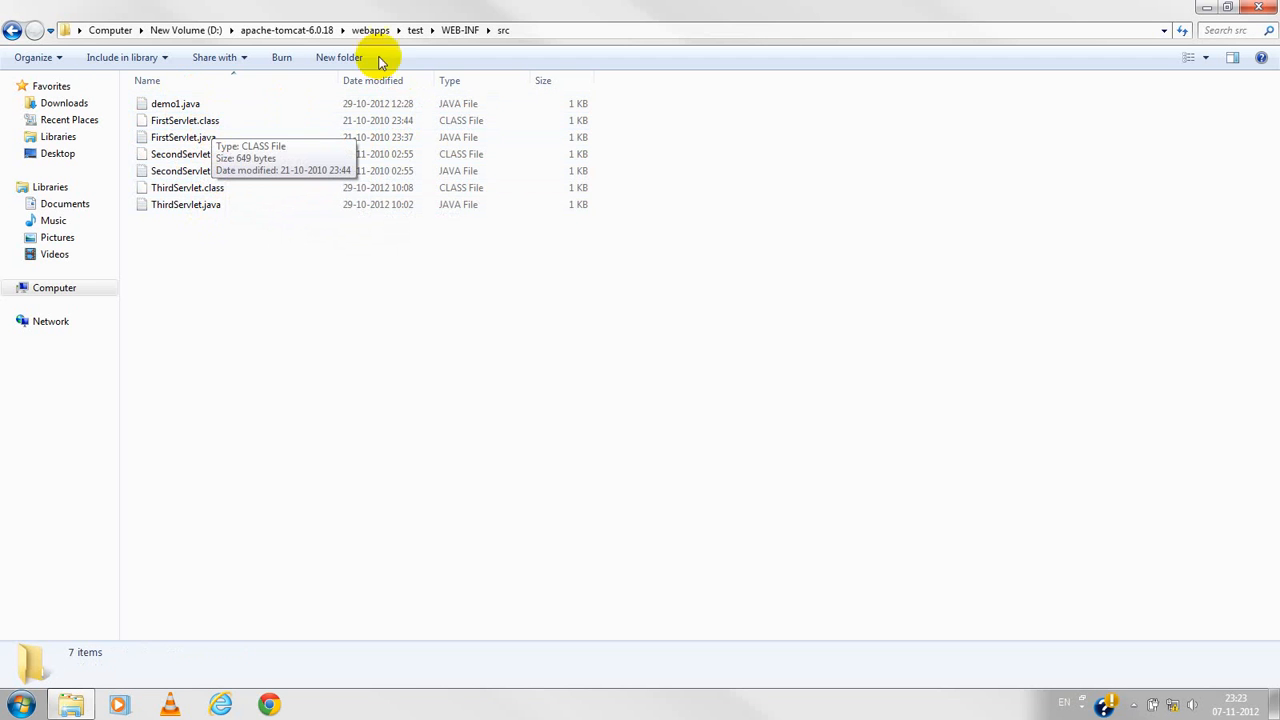
pyautogui.click(456, 30)
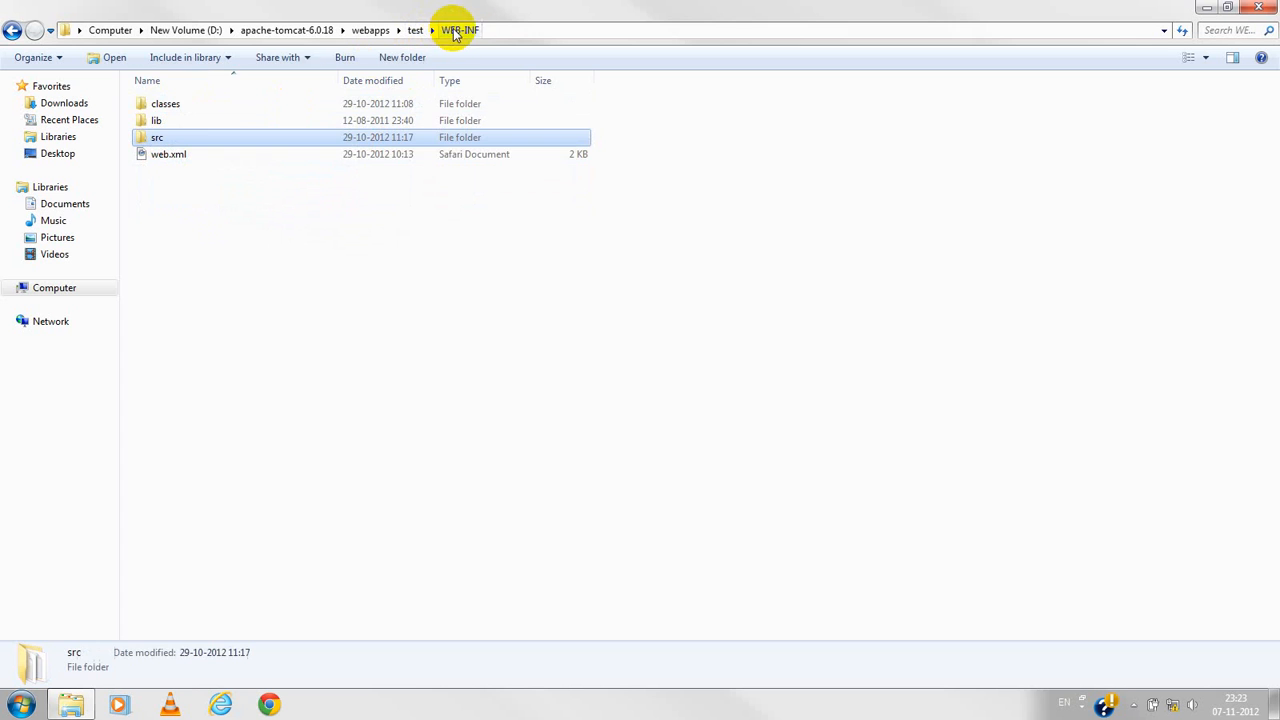
pyautogui.doubleClick(210, 110)
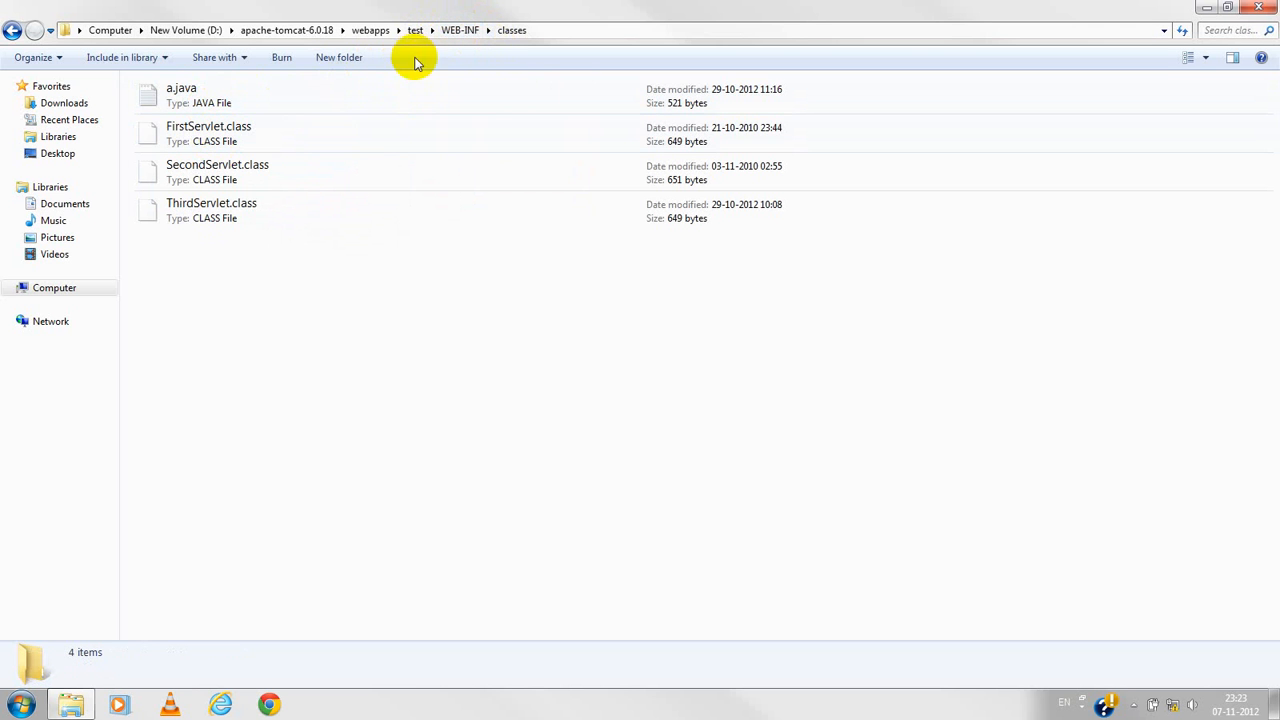
pyautogui.click(460, 30)
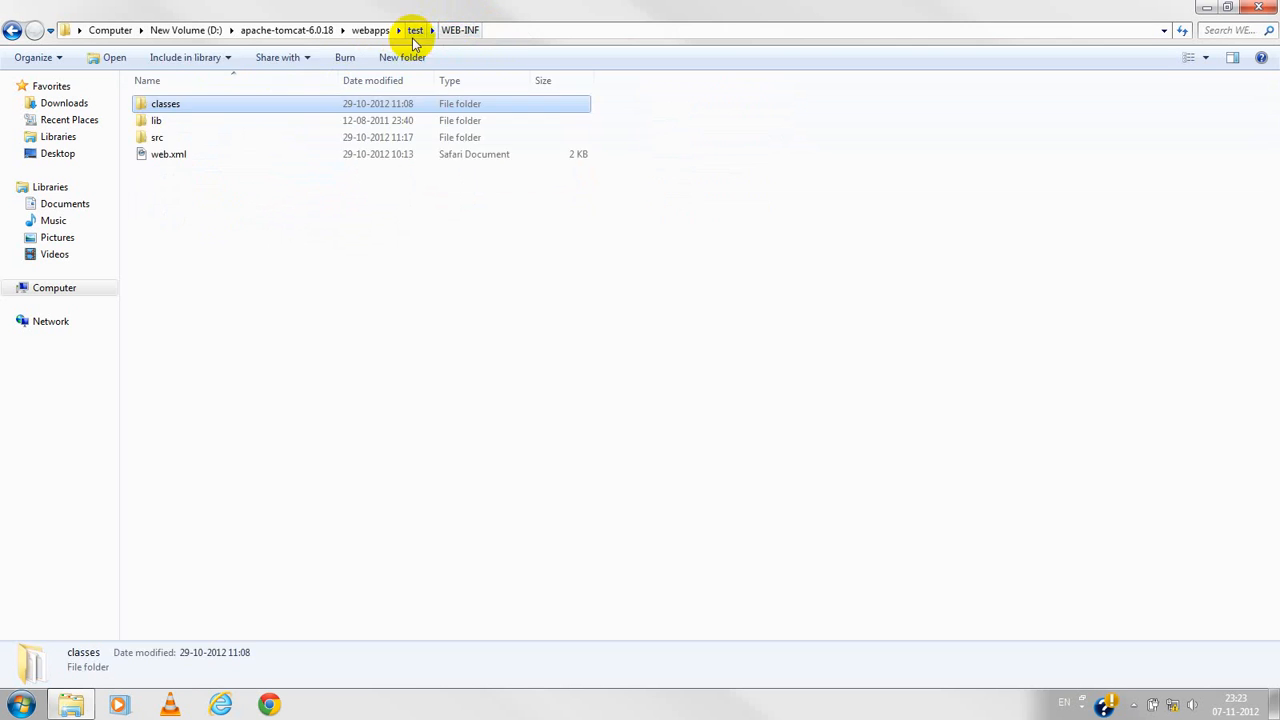
# Open FirstServlet.java from the src folder to show its source code.
pyautogui.doubleClick(226, 140)
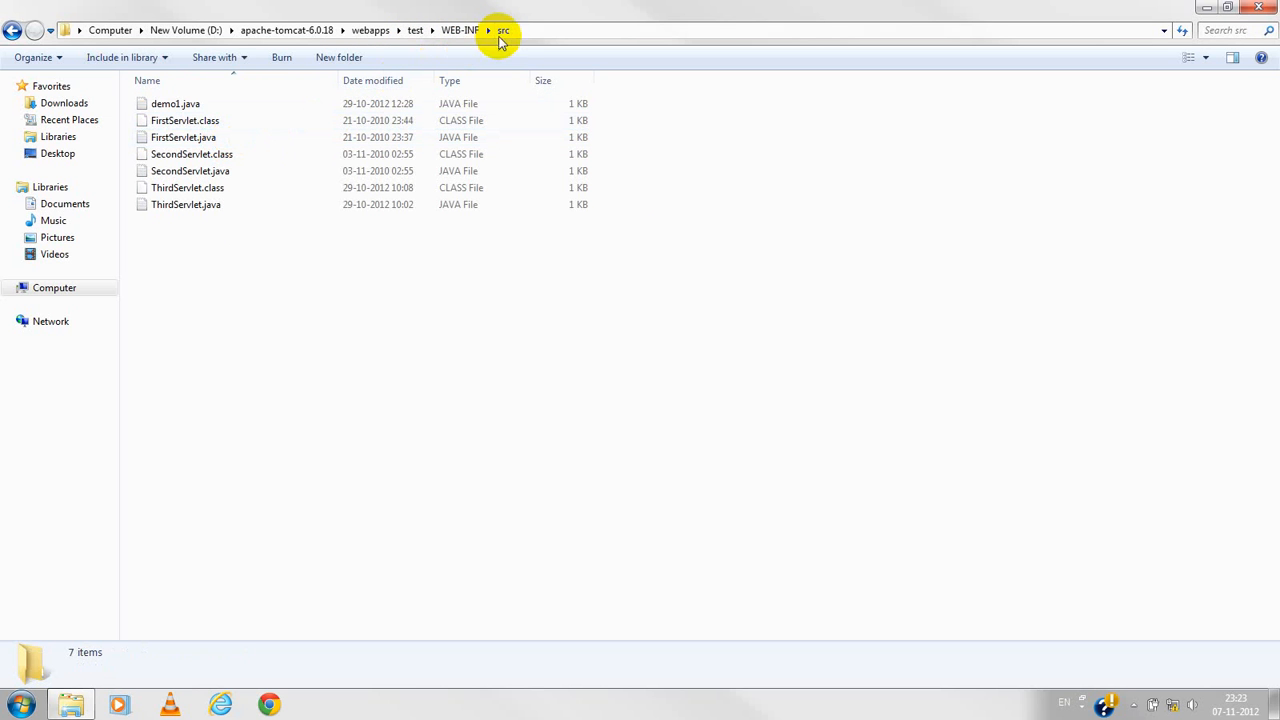
pyautogui.click(188, 124)
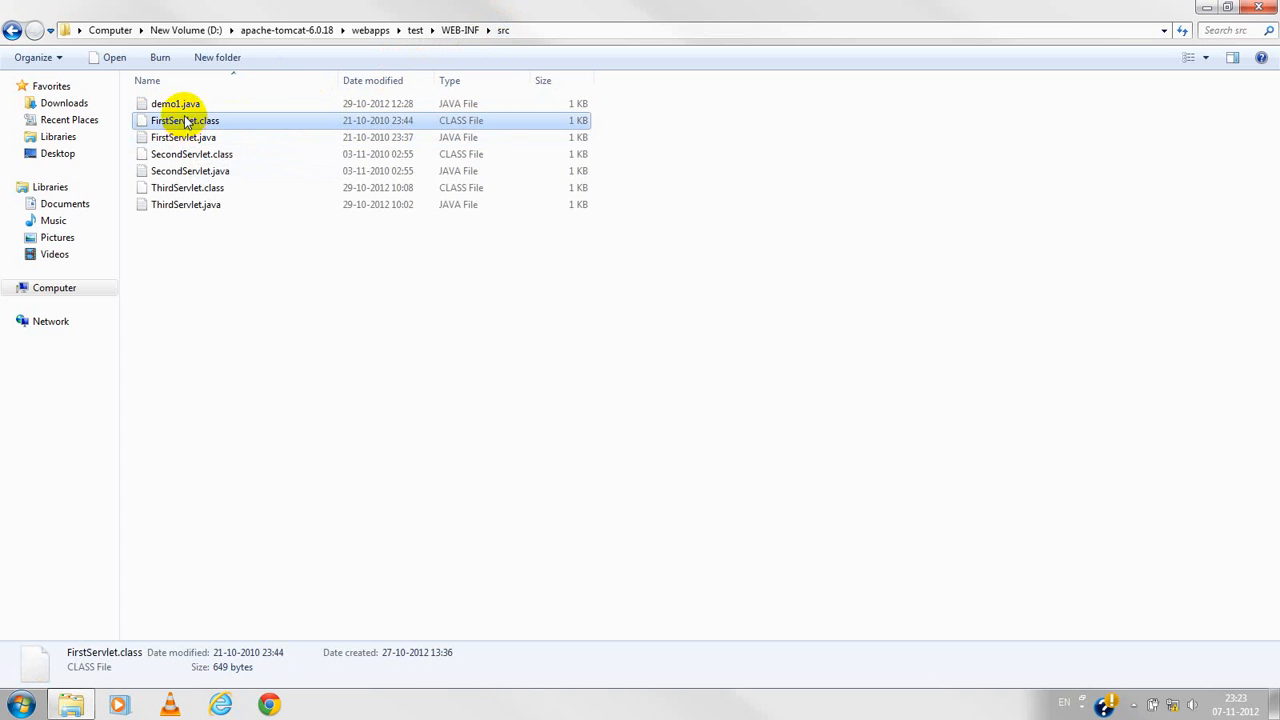
pyautogui.click(188, 139)
pyautogui.rightClick(190, 141)
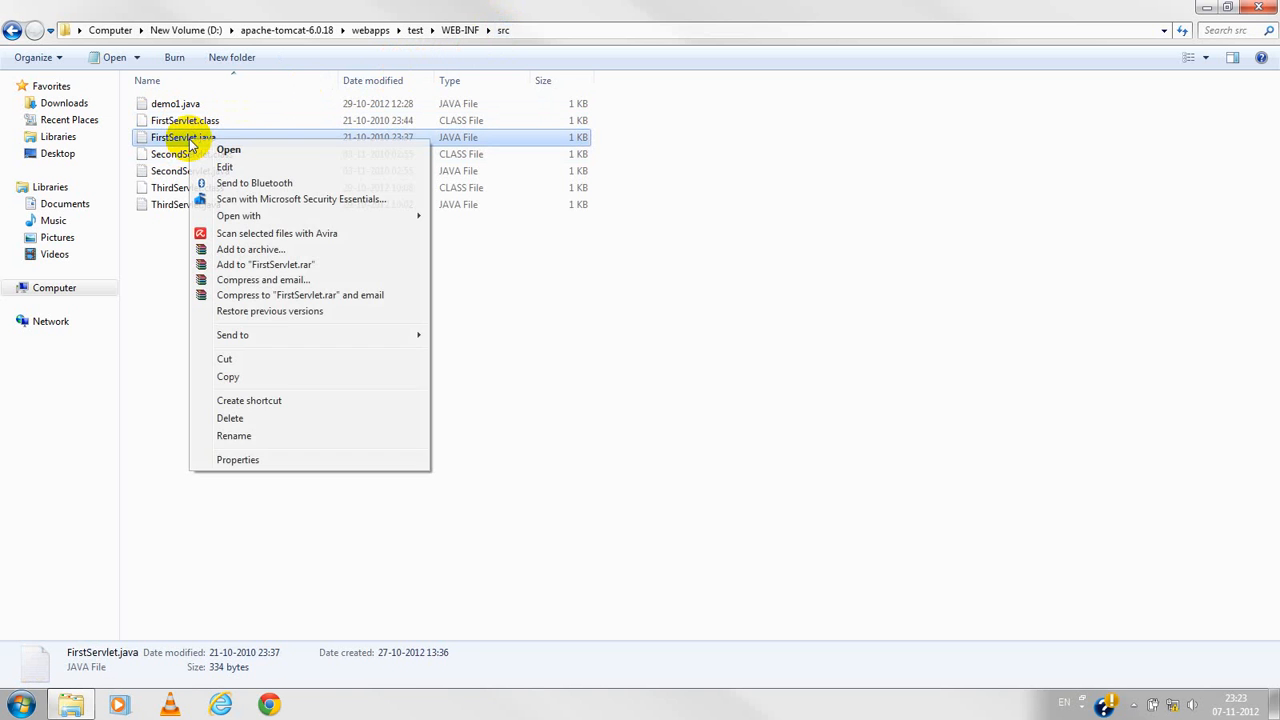
pyautogui.click(212, 149)
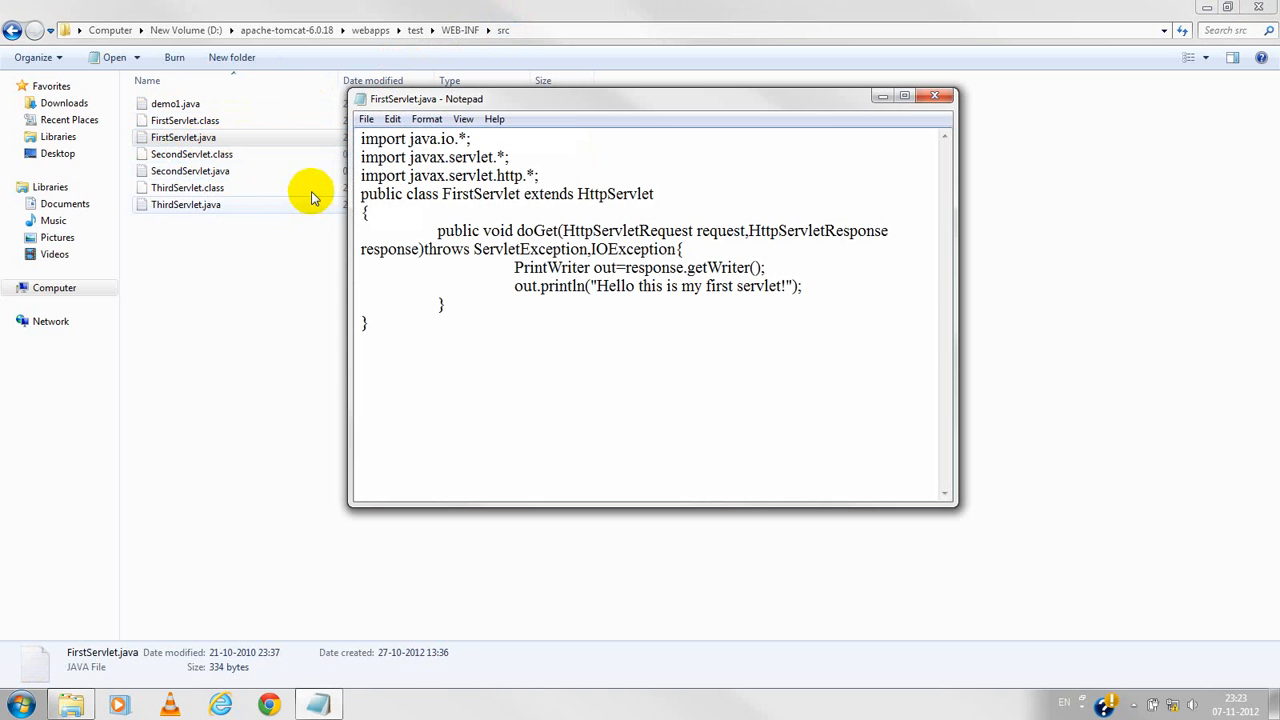
# Review the java.io, javax.servlet and javax.servlet.http imports and the println statement in FirstServlet.java, and close the file.
pyautogui.moveTo(362, 139); pyautogui.dragTo(470, 139)
pyautogui.click(380, 157)
pyautogui.moveTo(362, 157); pyautogui.dragTo(510, 157)
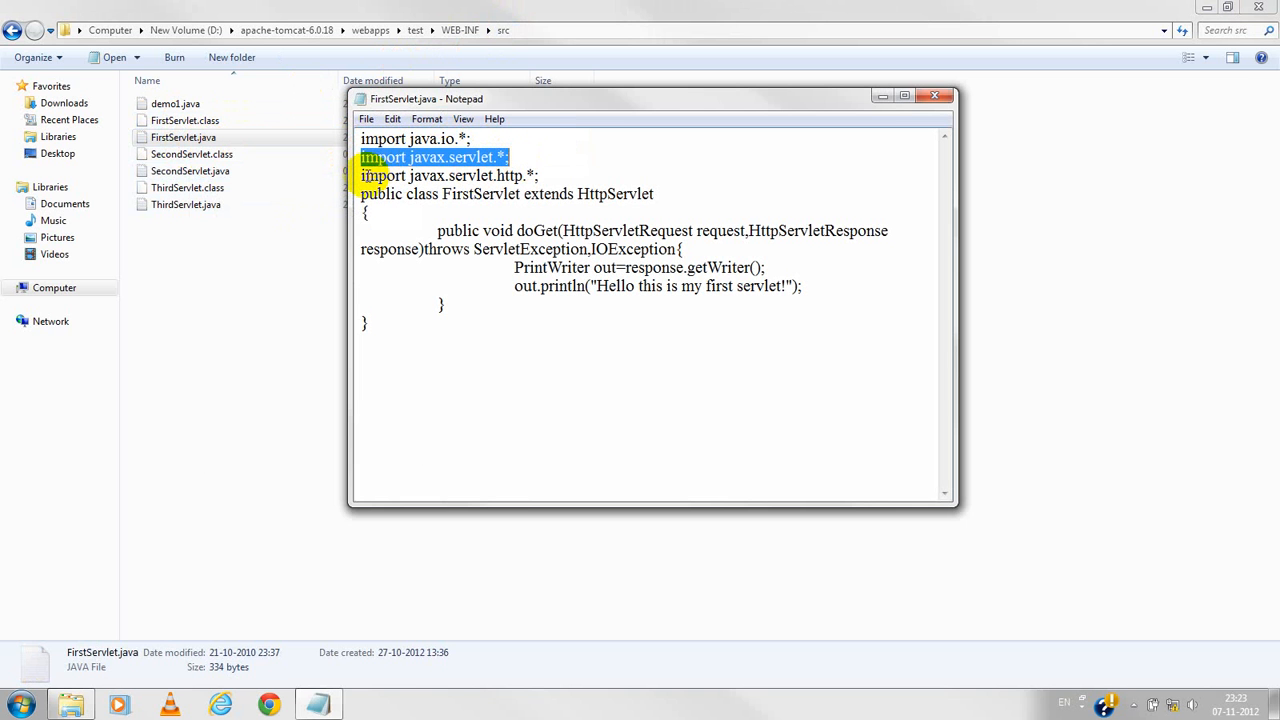
pyautogui.moveTo(366, 176); pyautogui.dragTo(548, 176)
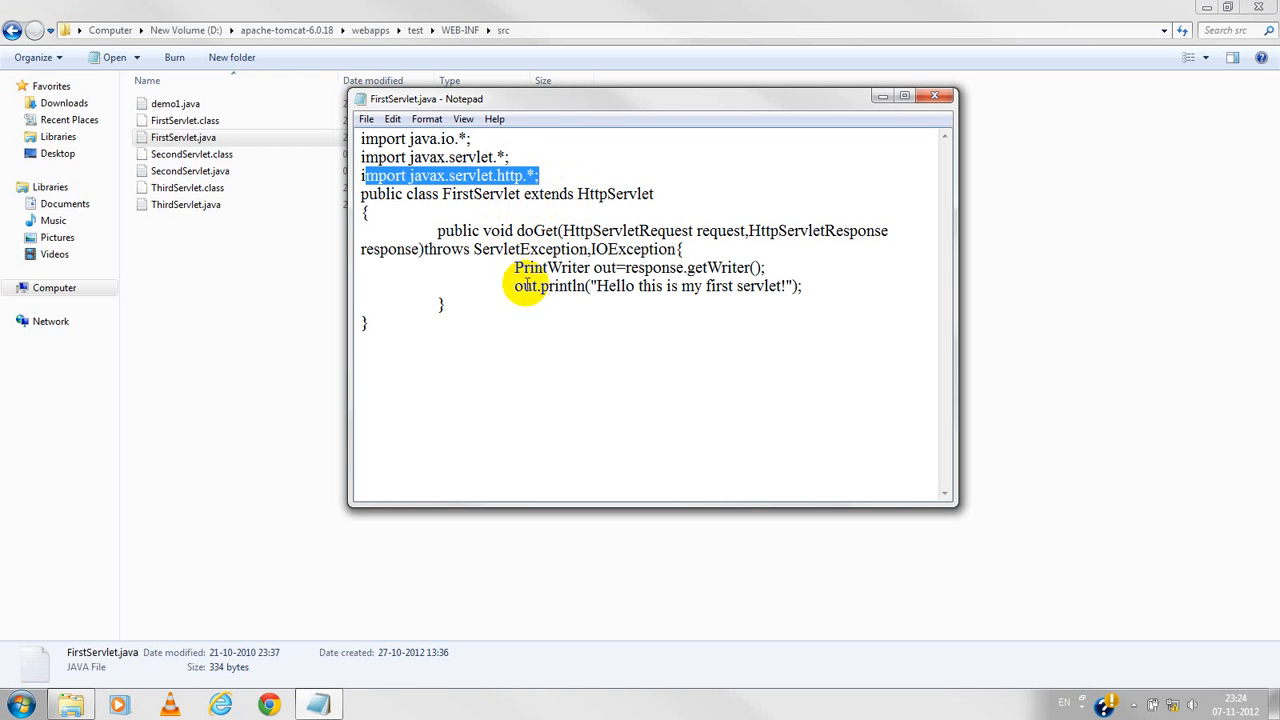
pyautogui.moveTo(515, 286); pyautogui.dragTo(843, 277)
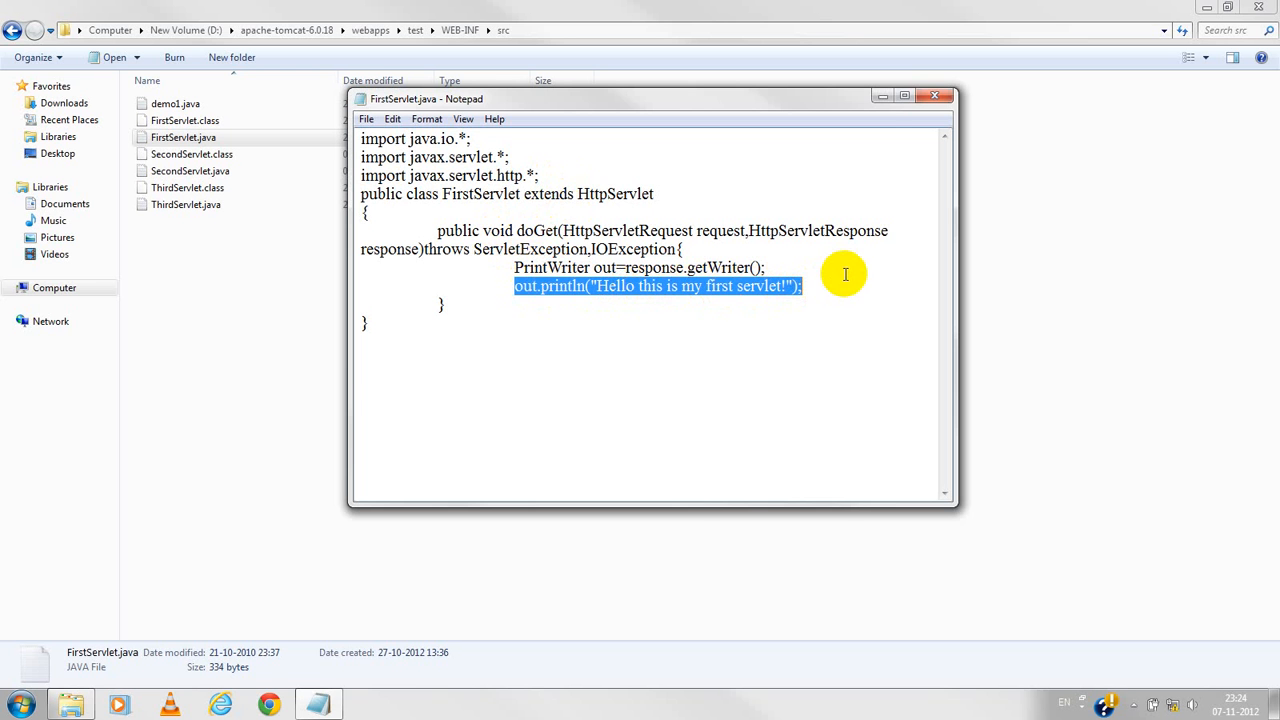
pyautogui.click(932, 101)
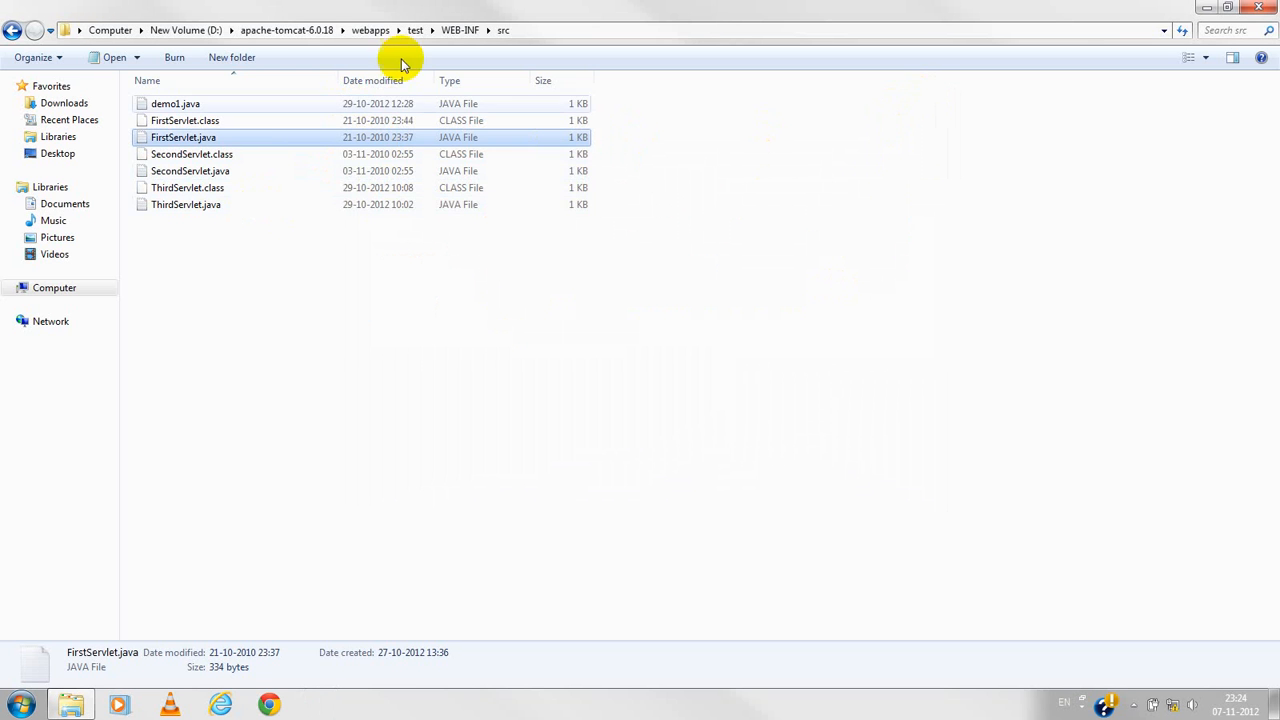
# Check the compiled servlet files in the classes folder of WEB-INF and return to webapps.
pyautogui.click(463, 32)
pyautogui.doubleClick(241, 105)
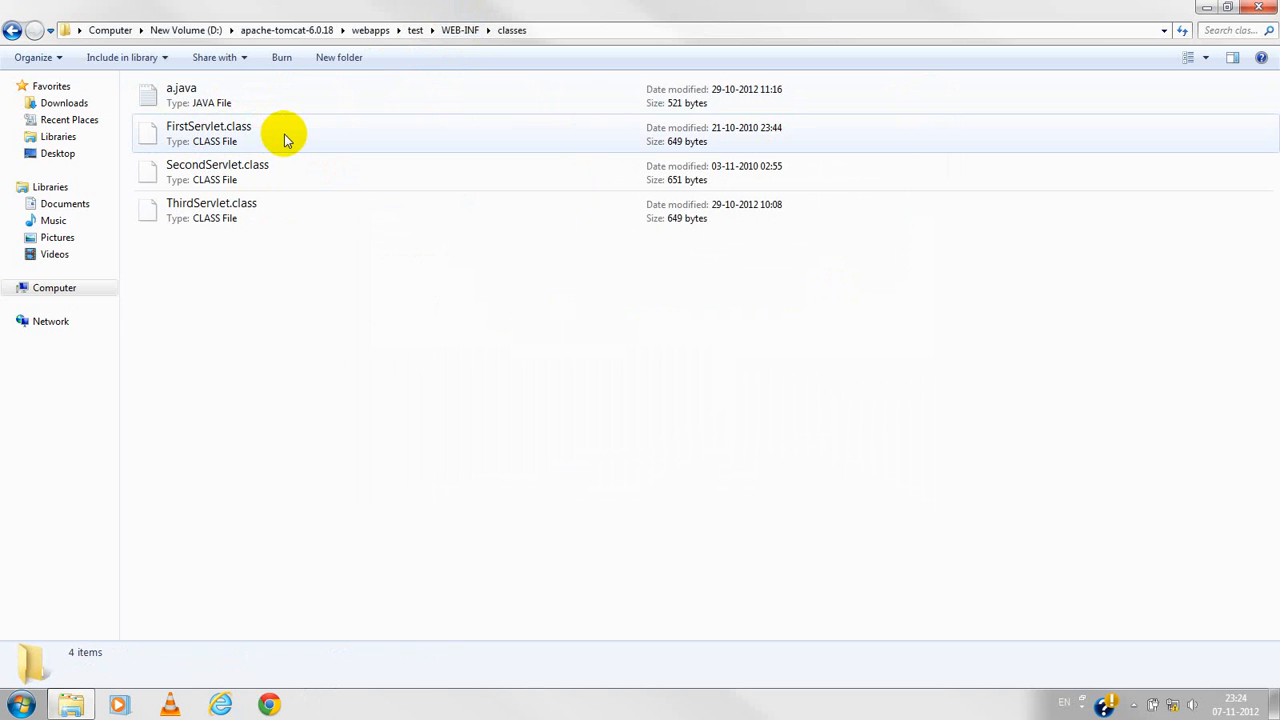
pyautogui.click(455, 34)
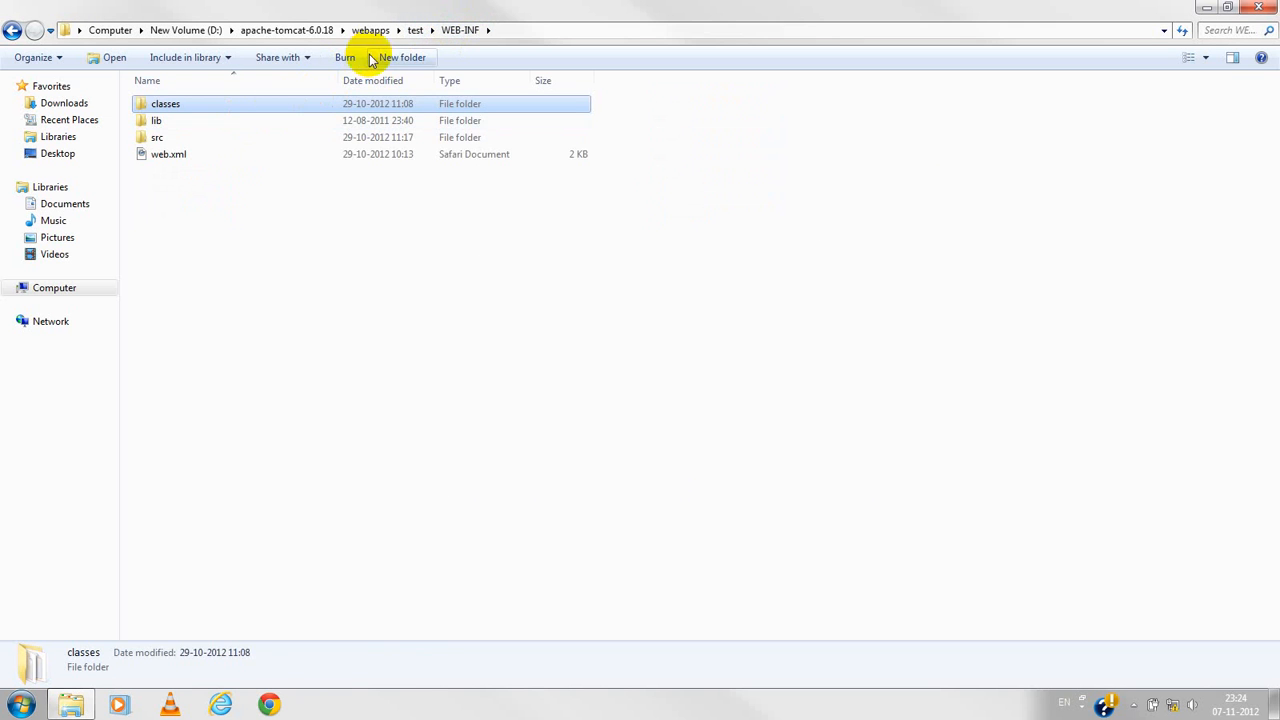
pyautogui.click(412, 30)
pyautogui.click(372, 30)
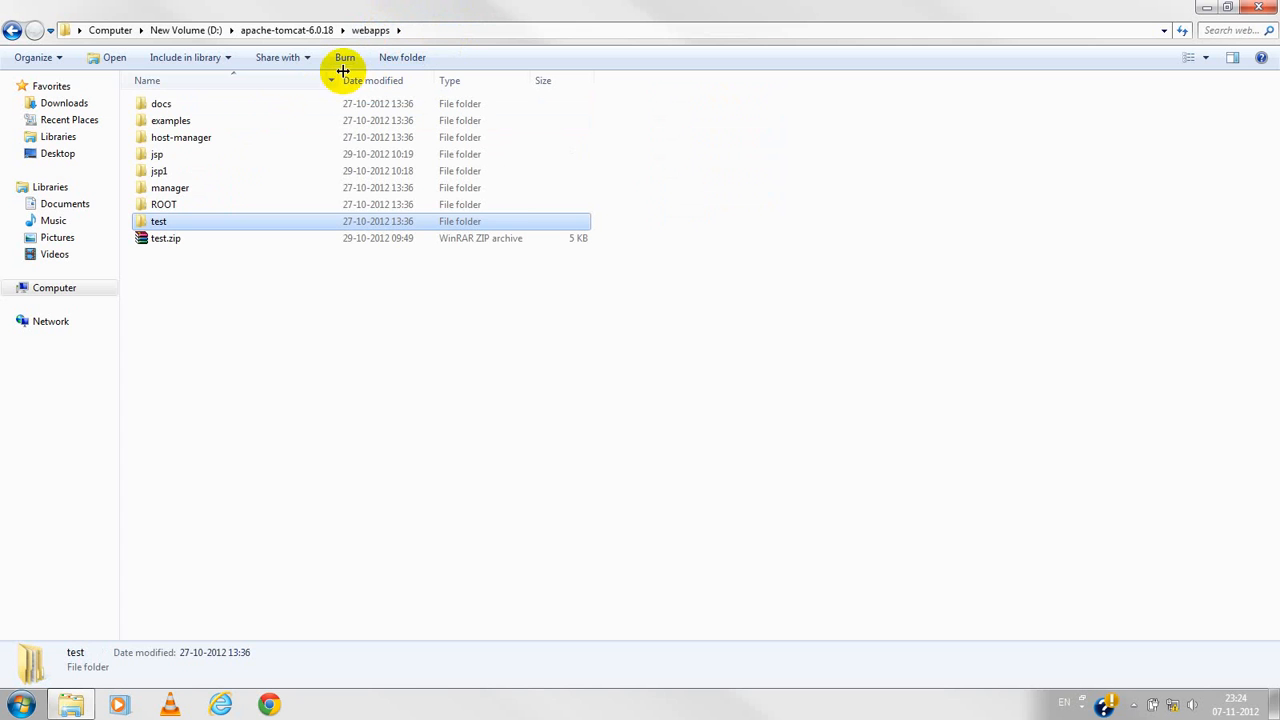
# Open web.xml from the test application's WEB-INF folder in WordPad and go to its servlet and servlet-mapping entries.
pyautogui.doubleClick(232, 222)
pyautogui.doubleClick(180, 105)
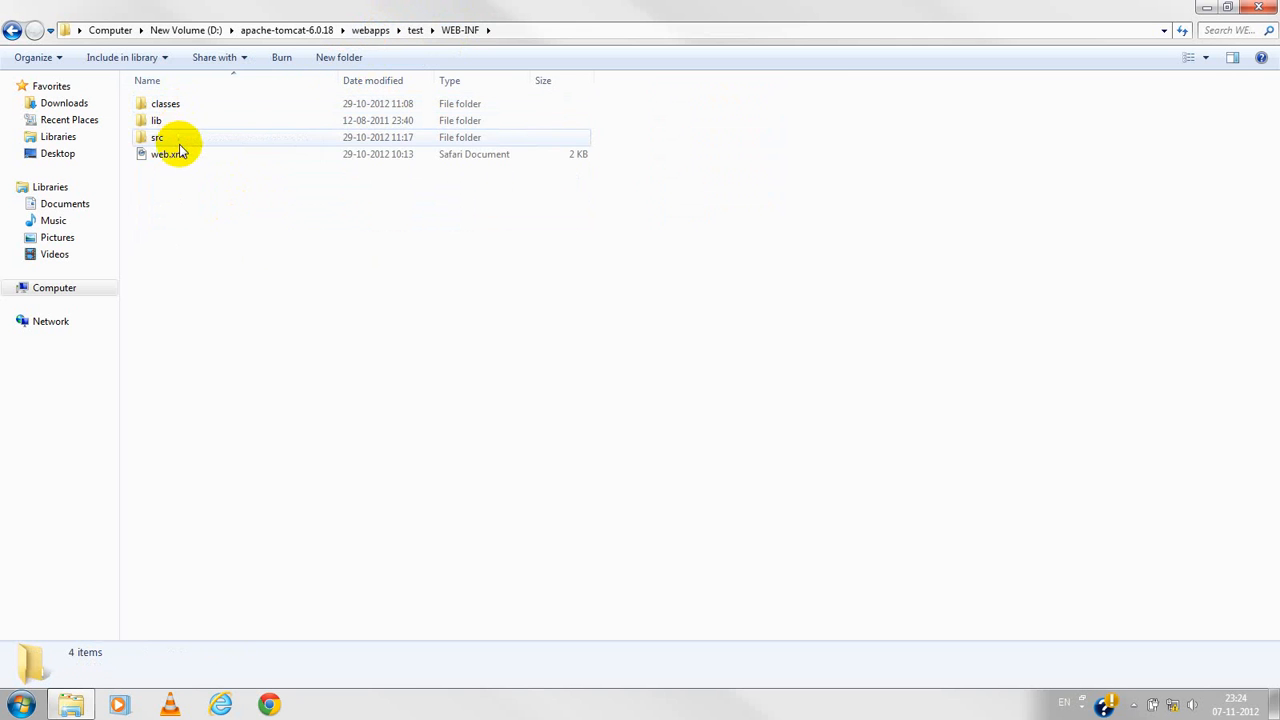
pyautogui.click(178, 154)
pyautogui.rightClick(182, 155)
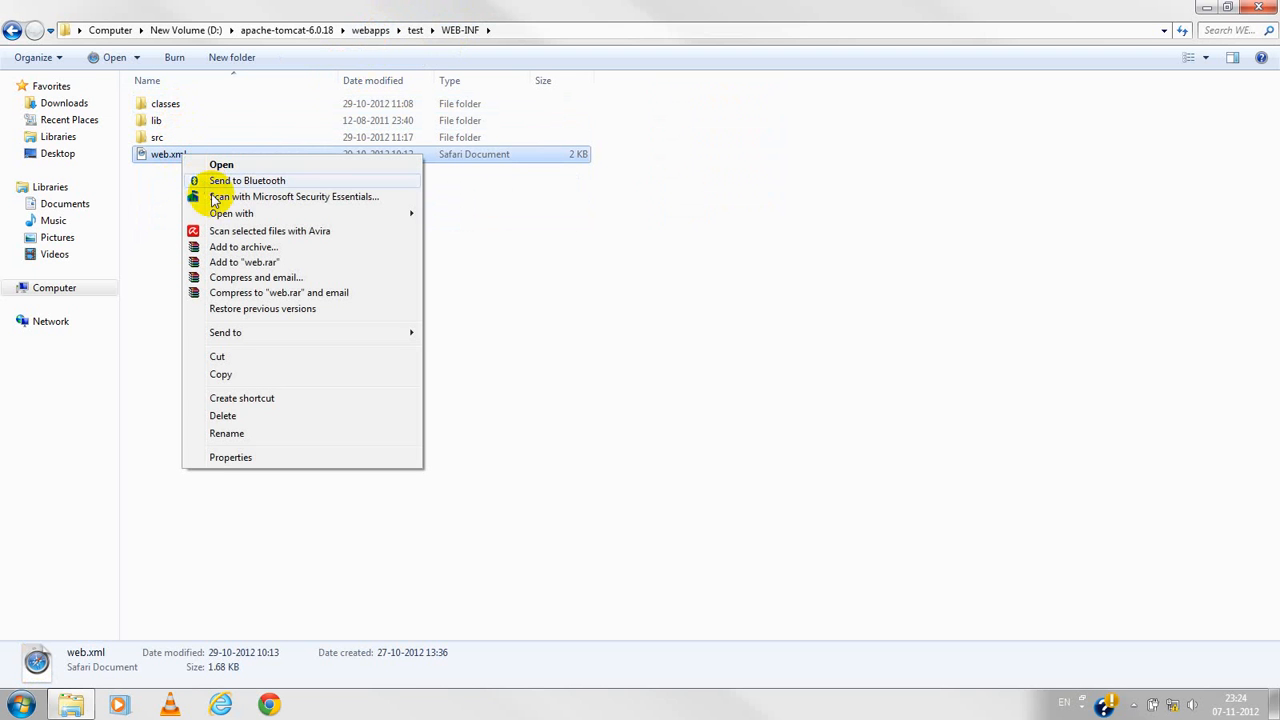
pyautogui.moveTo(369, 214)
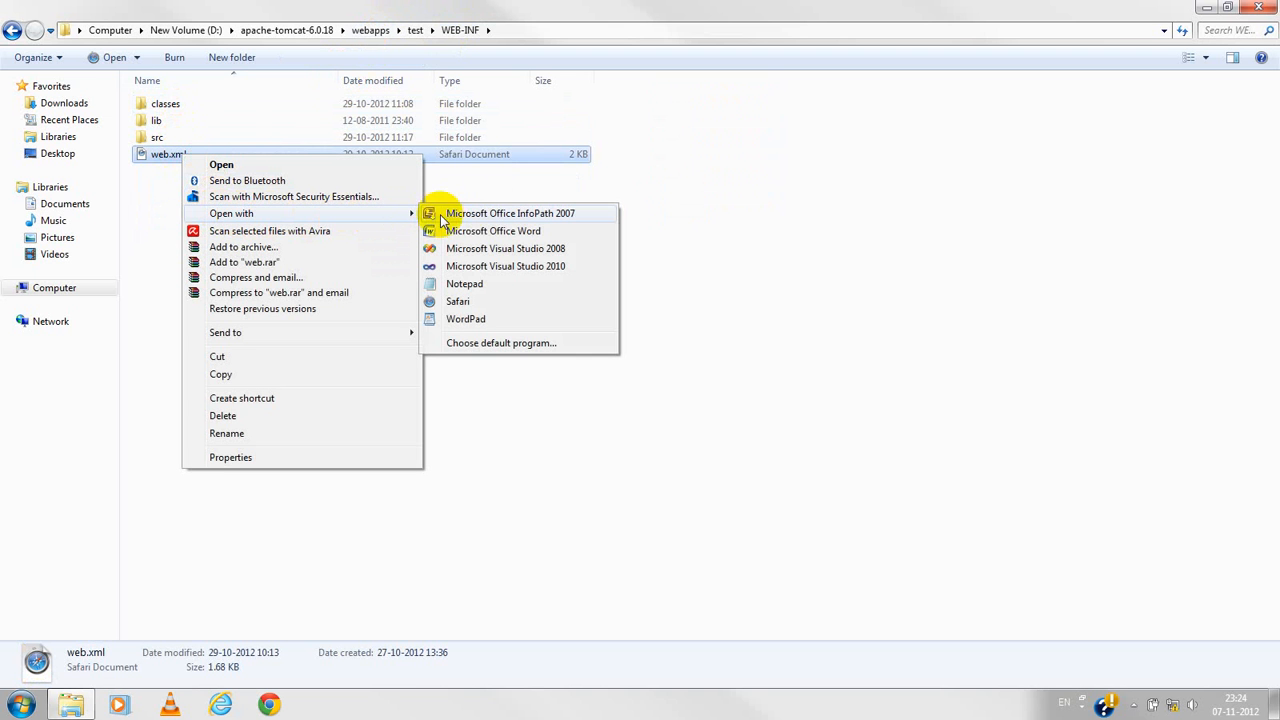
pyautogui.click(490, 319)
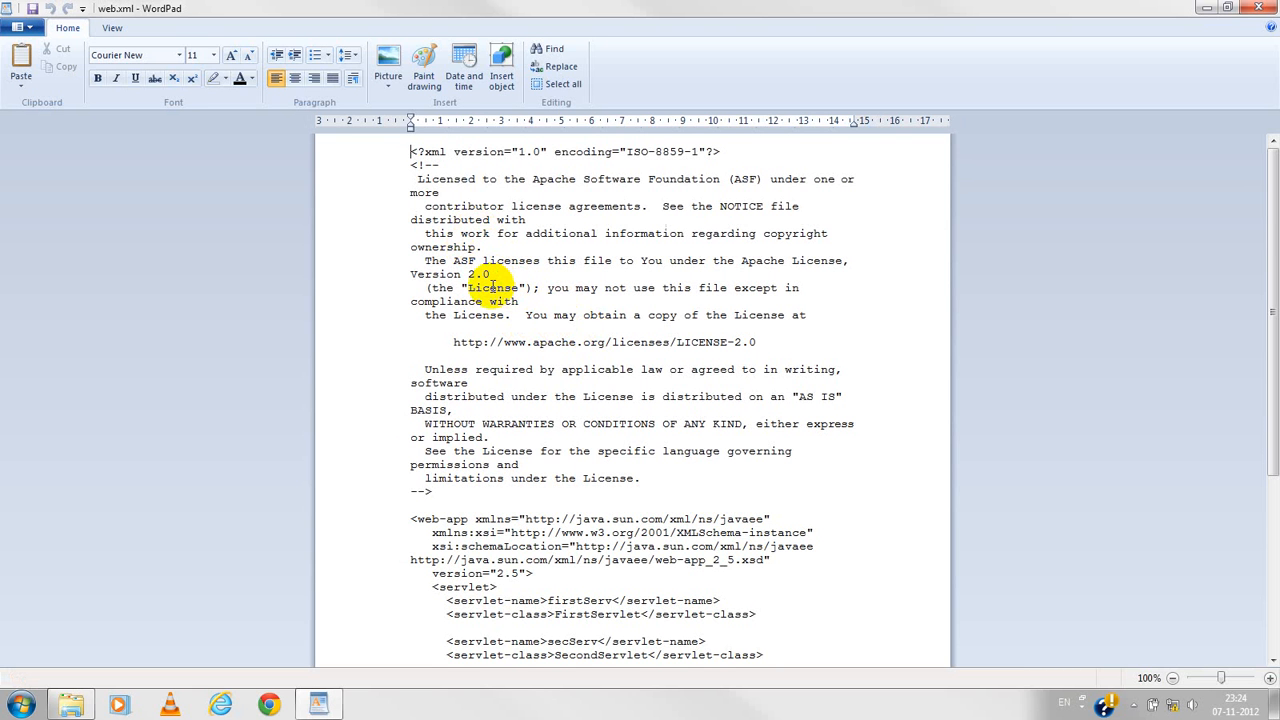
pyautogui.scroll(-6, 497, 289)
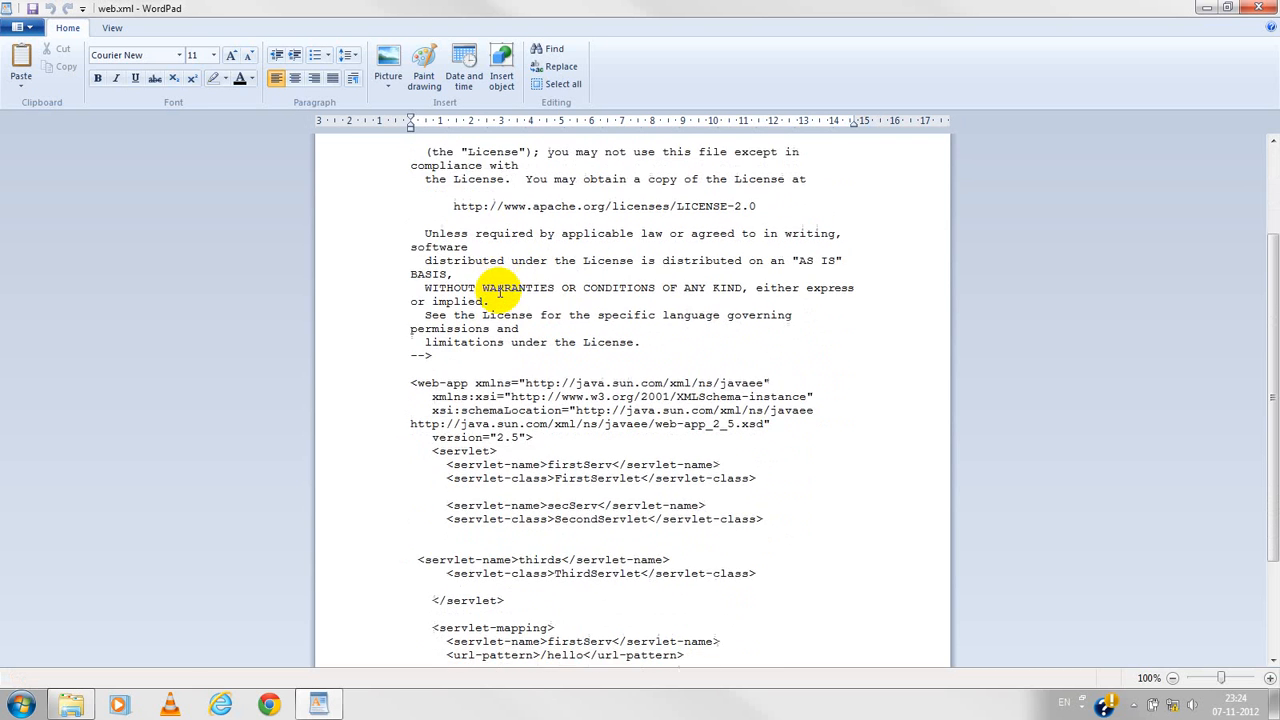
pyautogui.scroll(-1, 497, 290)
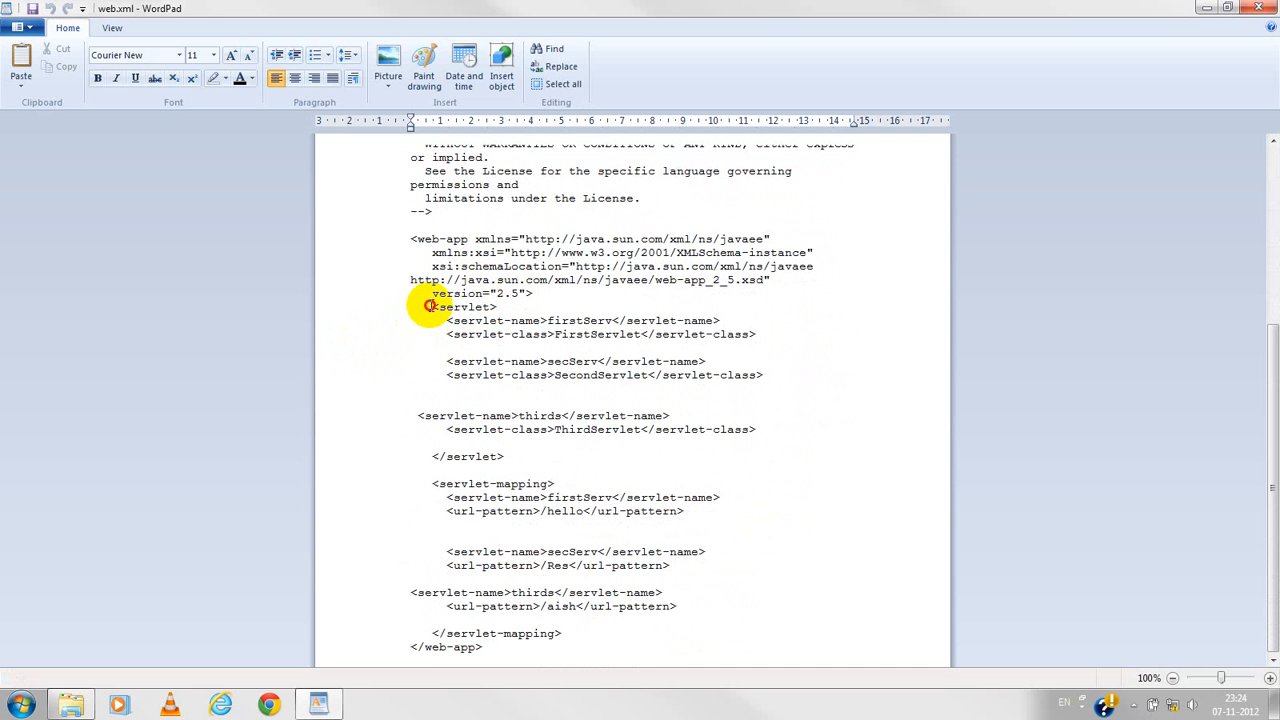
# Examine the servlet and servlet-mapping sections of web.xml, including the opening and closing servlet tags.
pyautogui.moveTo(432, 309); pyautogui.dragTo(497, 645)
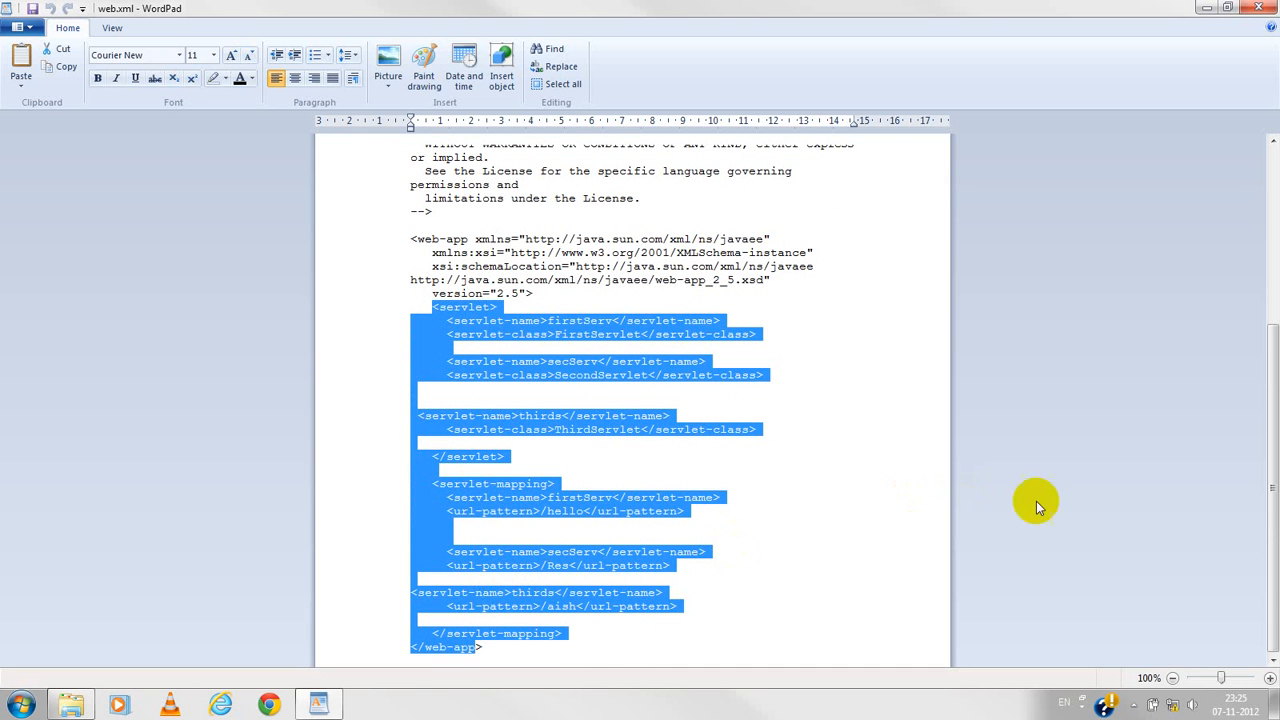
pyautogui.click(506, 457)
pyautogui.moveTo(428, 307); pyautogui.dragTo(503, 470)
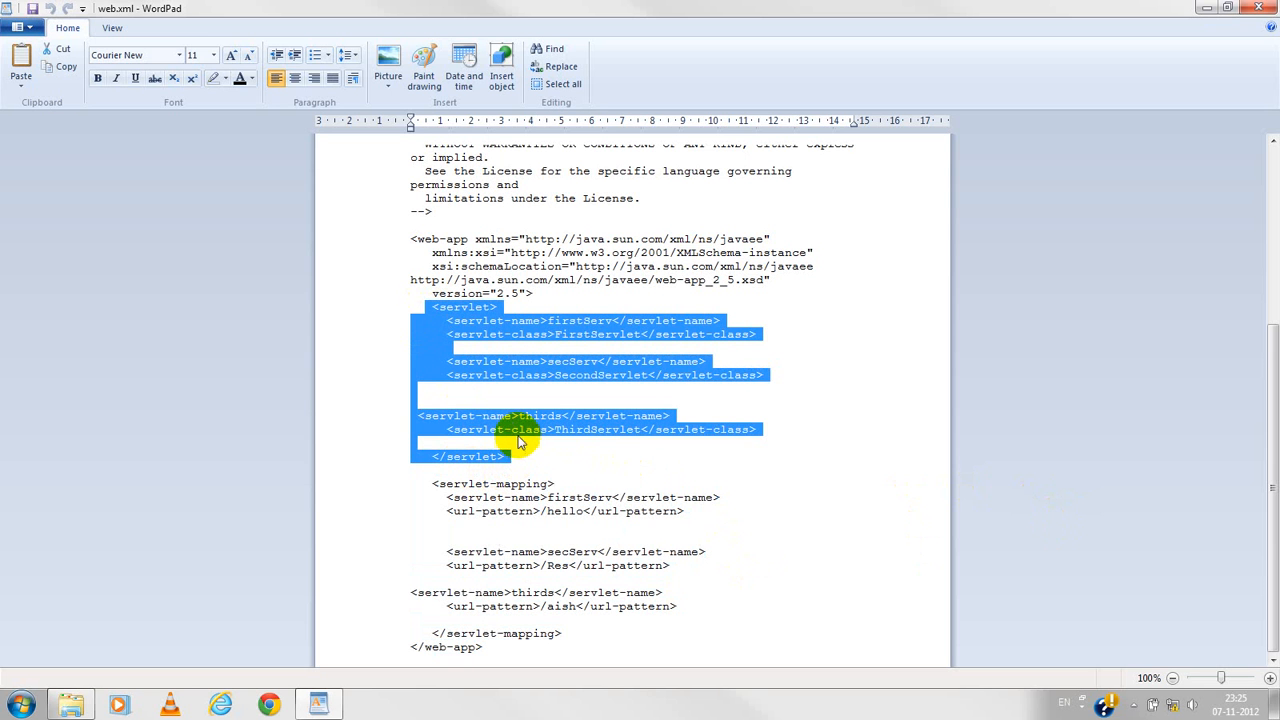
pyautogui.click(433, 308)
pyautogui.moveTo(430, 308); pyautogui.dragTo(505, 312)
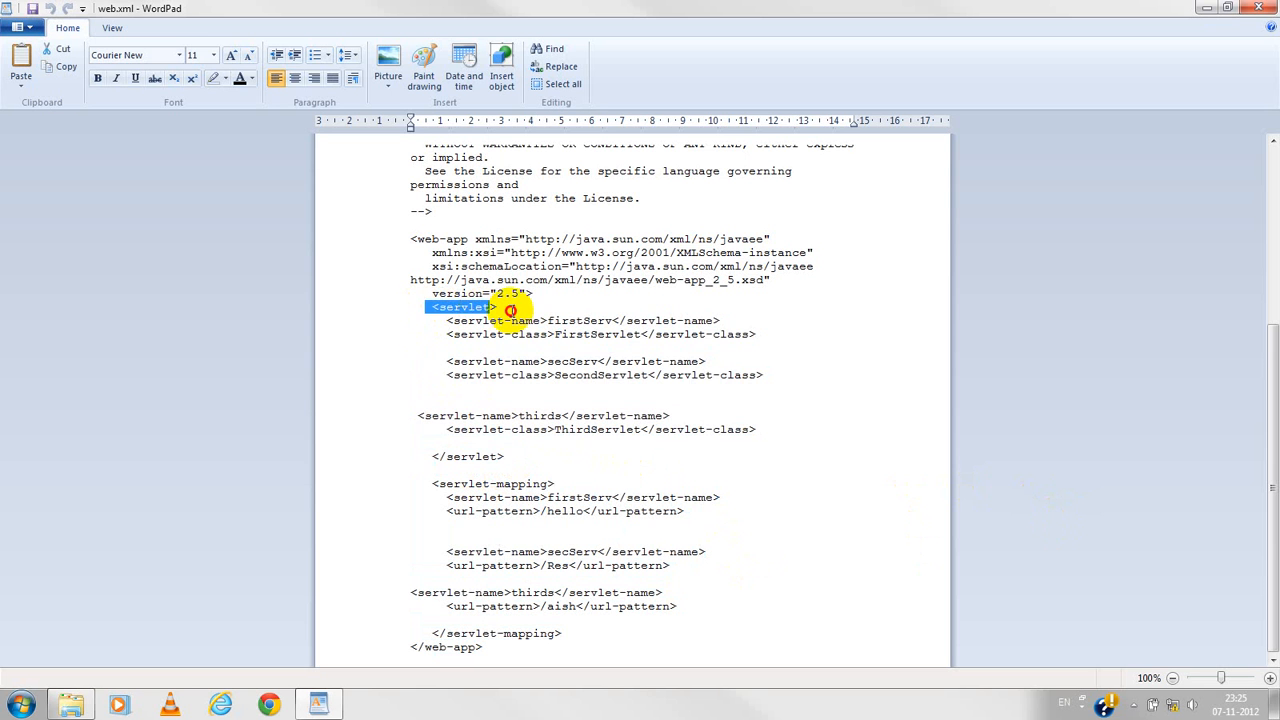
pyautogui.moveTo(430, 456); pyautogui.dragTo(494, 456)
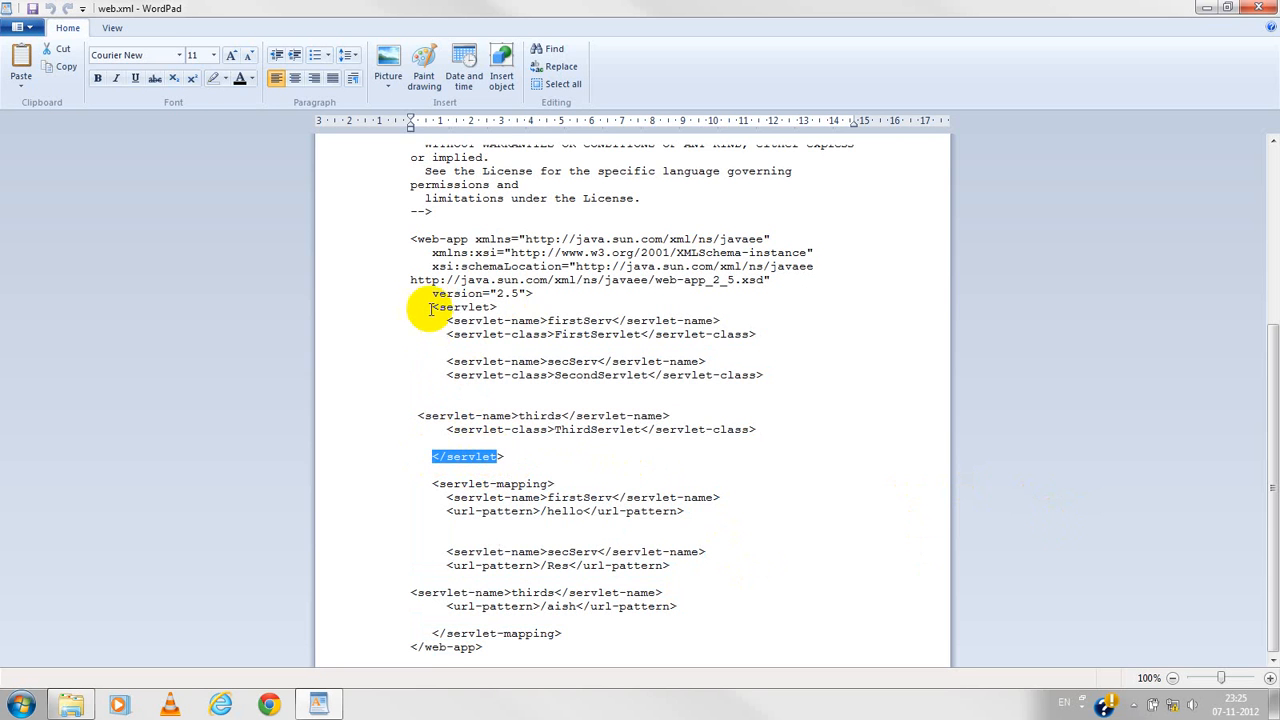
pyautogui.moveTo(432, 307); pyautogui.dragTo(500, 308)
pyautogui.moveTo(428, 458); pyautogui.dragTo(517, 449)
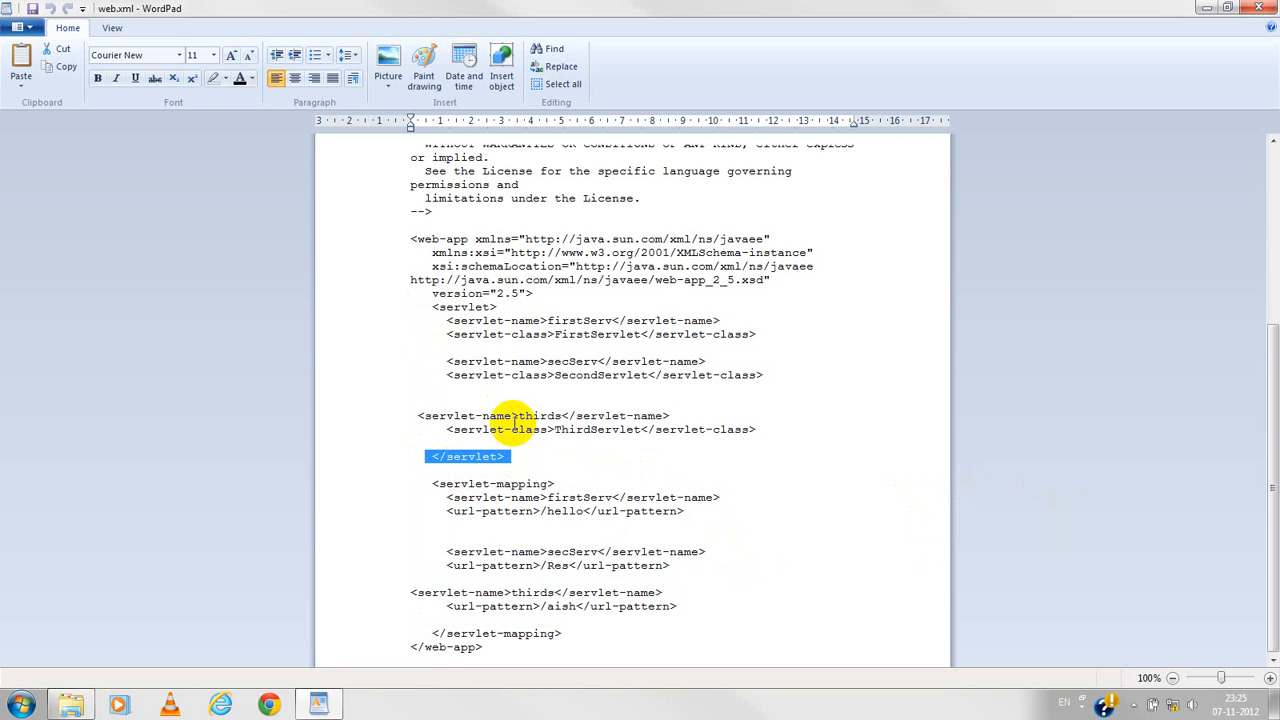
pyautogui.click(482, 398)
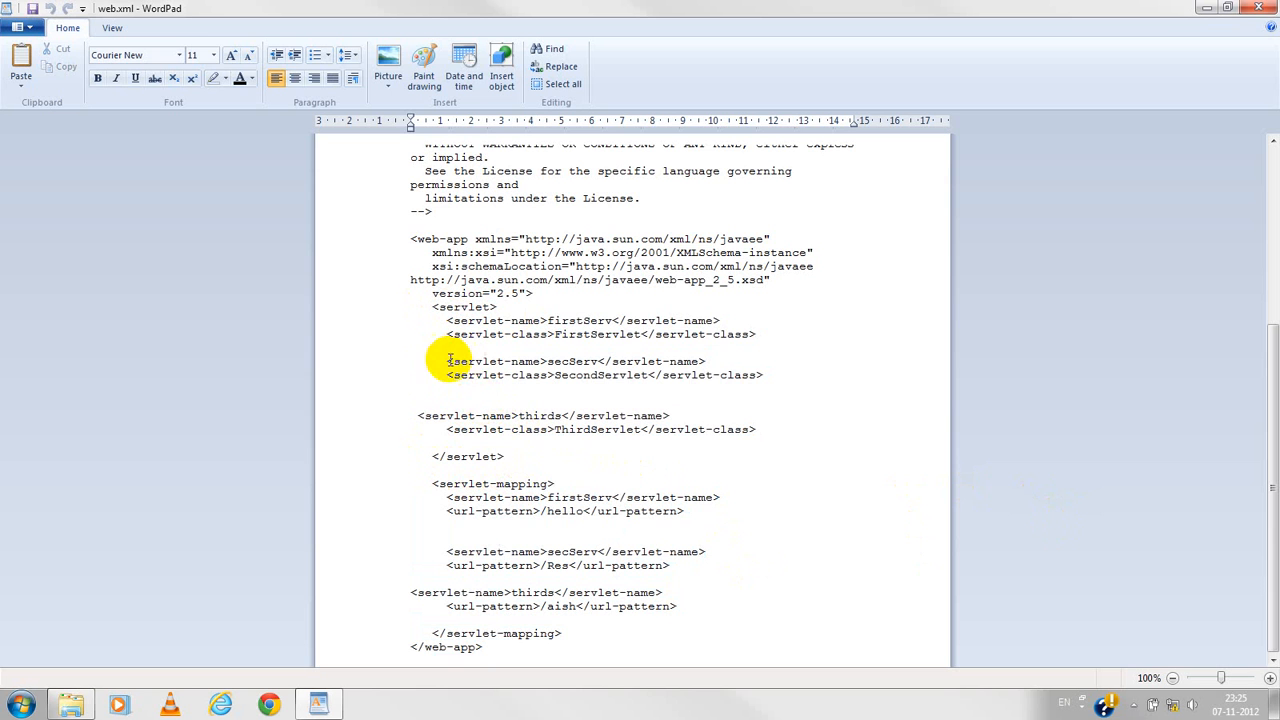
# Examine the servlet-name and servlet-class entries in the servlet section, comparing firstServ with its FirstServlet class.
pyautogui.moveTo(457, 363); pyautogui.dragTo(760, 371)
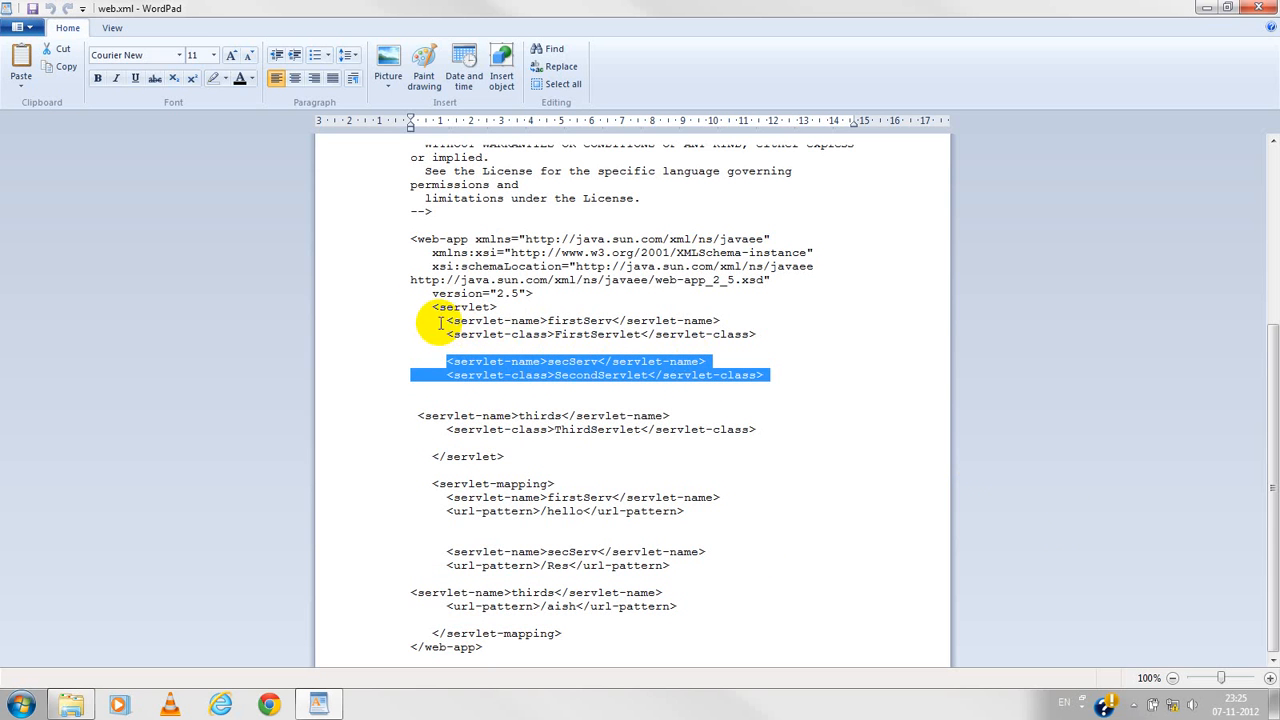
pyautogui.moveTo(438, 321); pyautogui.dragTo(546, 325)
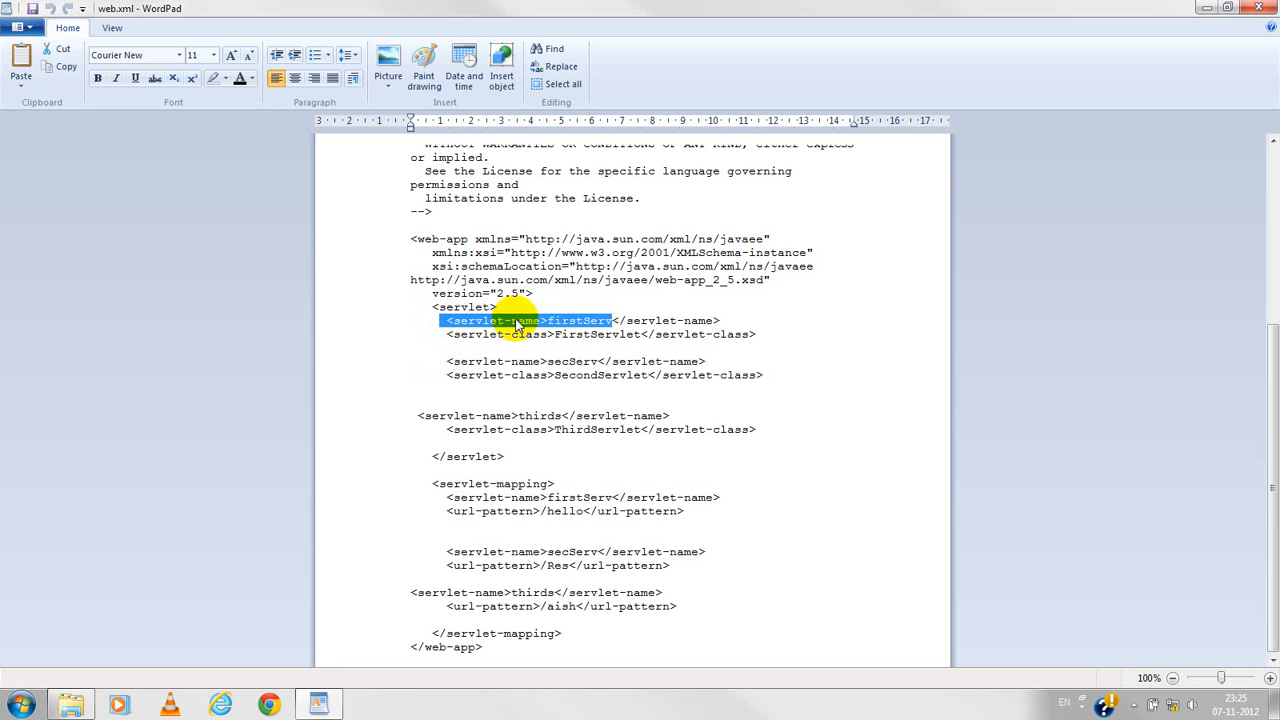
pyautogui.moveTo(643, 320); pyautogui.dragTo(716, 321)
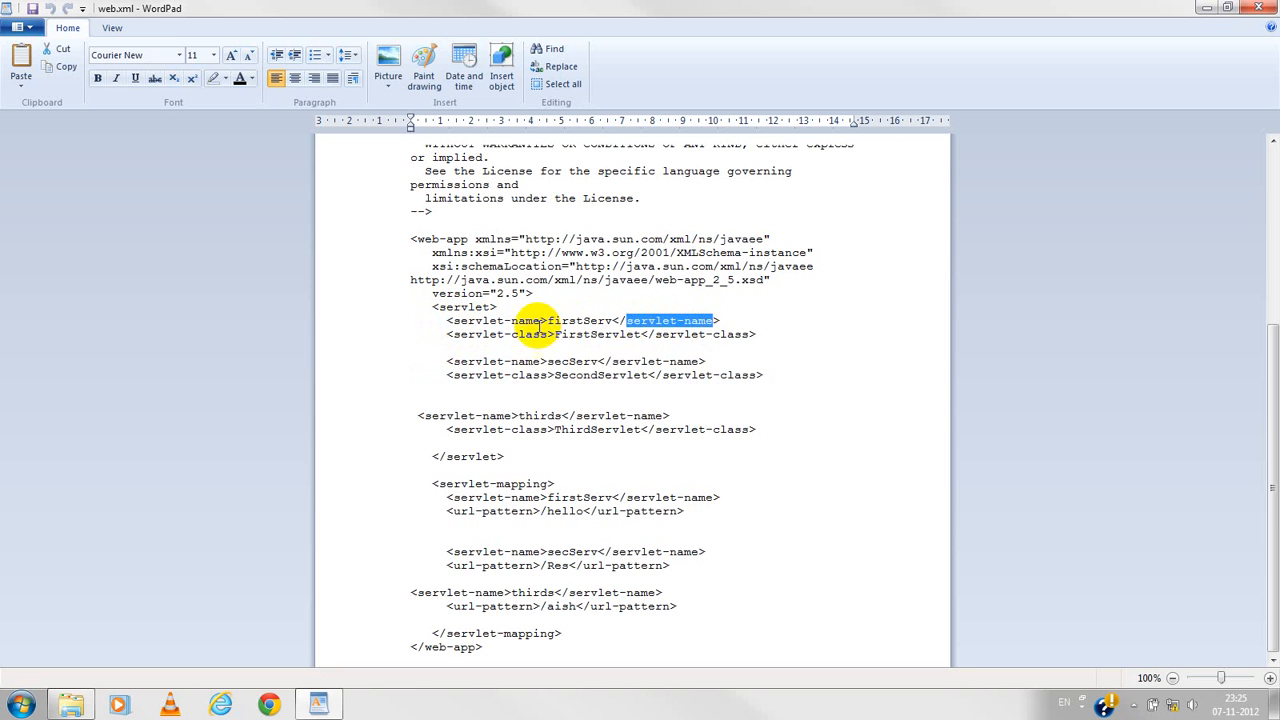
pyautogui.moveTo(547, 320); pyautogui.dragTo(597, 321)
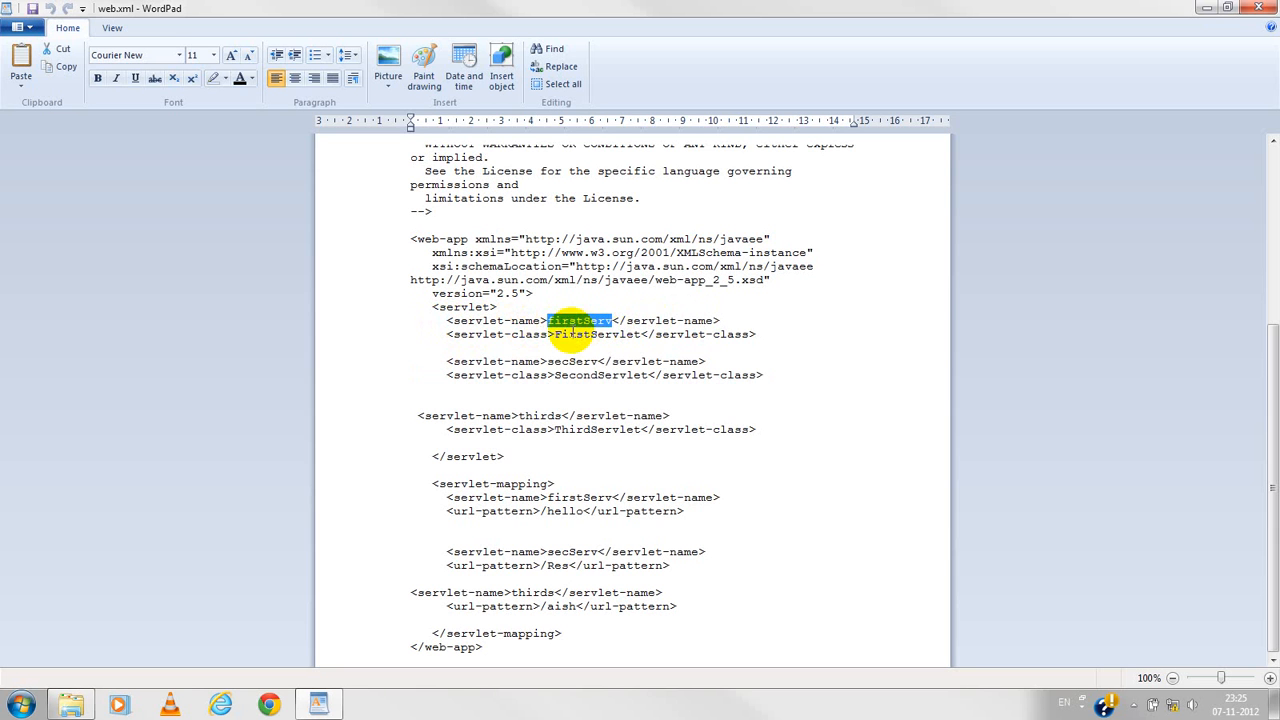
pyautogui.moveTo(454, 334); pyautogui.dragTo(650, 326)
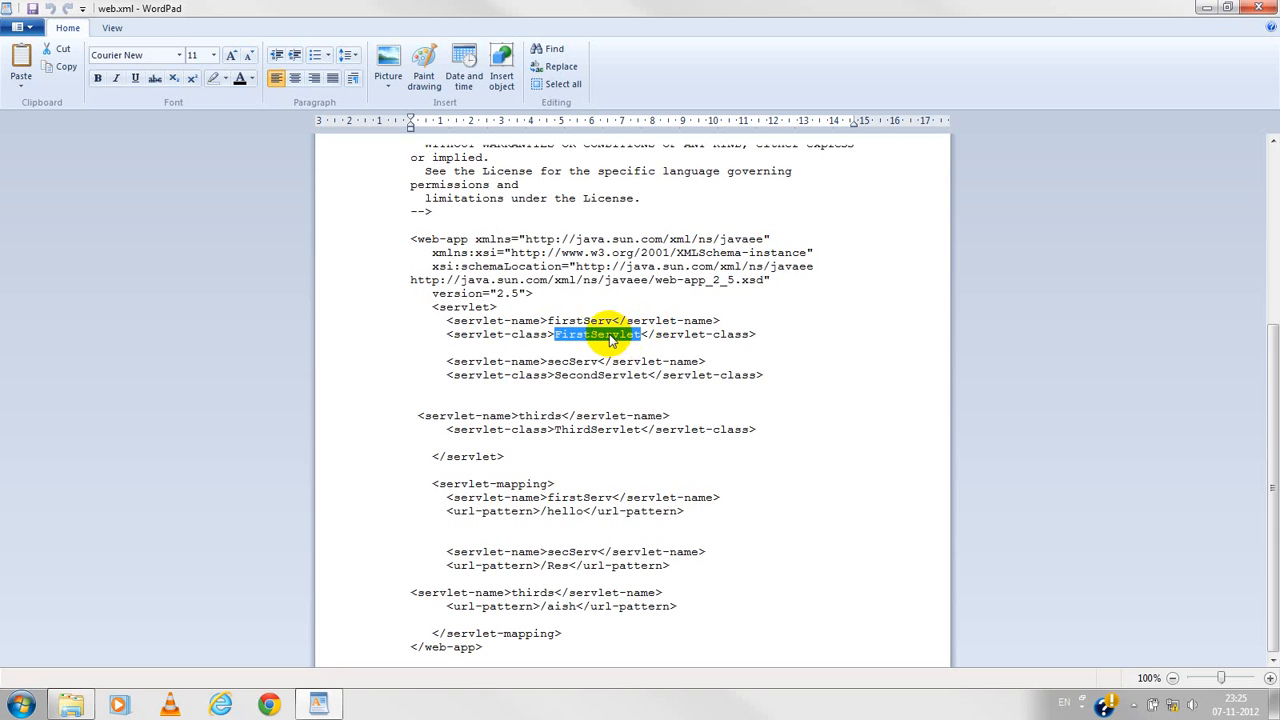
pyautogui.click(605, 334)
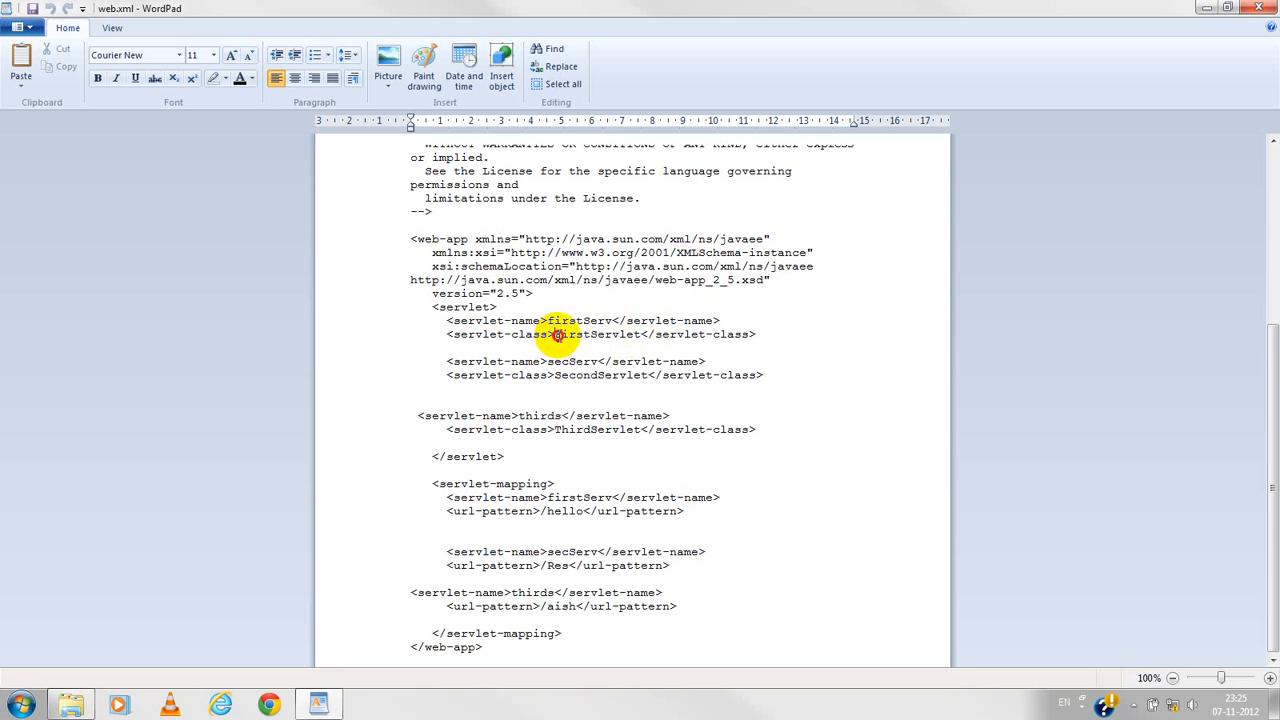
pyautogui.moveTo(555, 336); pyautogui.dragTo(628, 336)
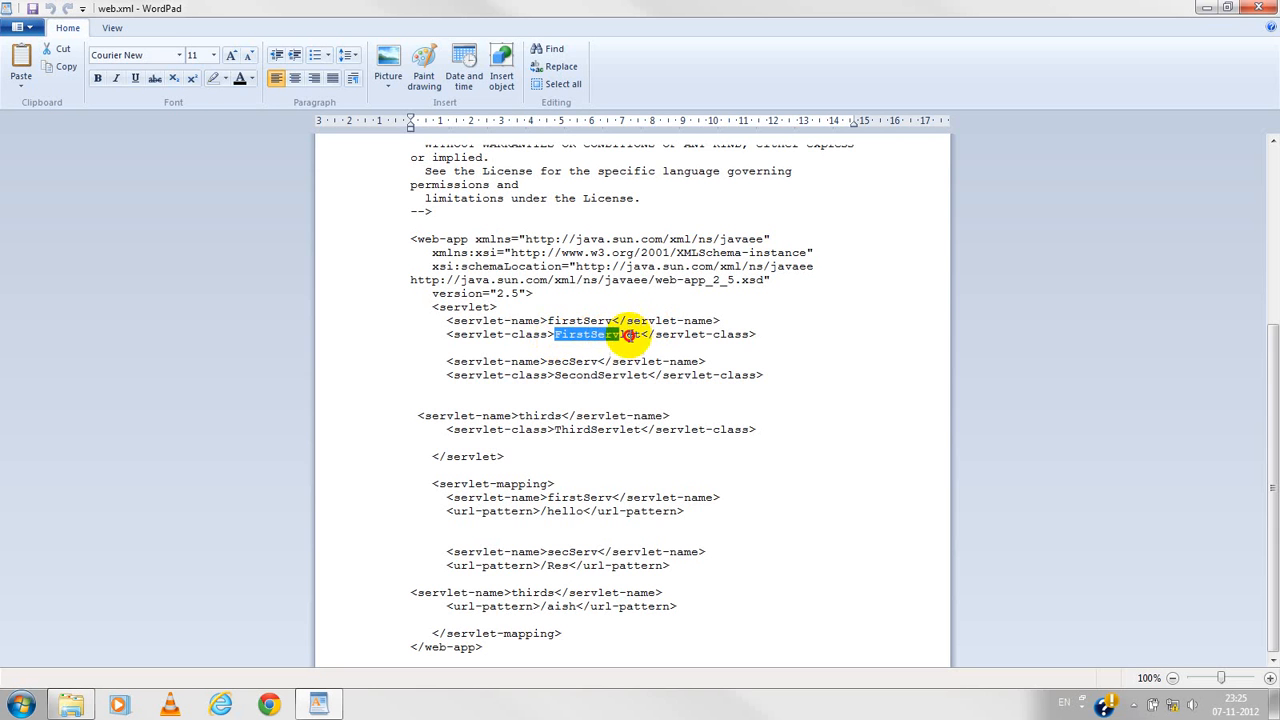
pyautogui.click(548, 320)
pyautogui.moveTo(548, 320); pyautogui.dragTo(612, 320)
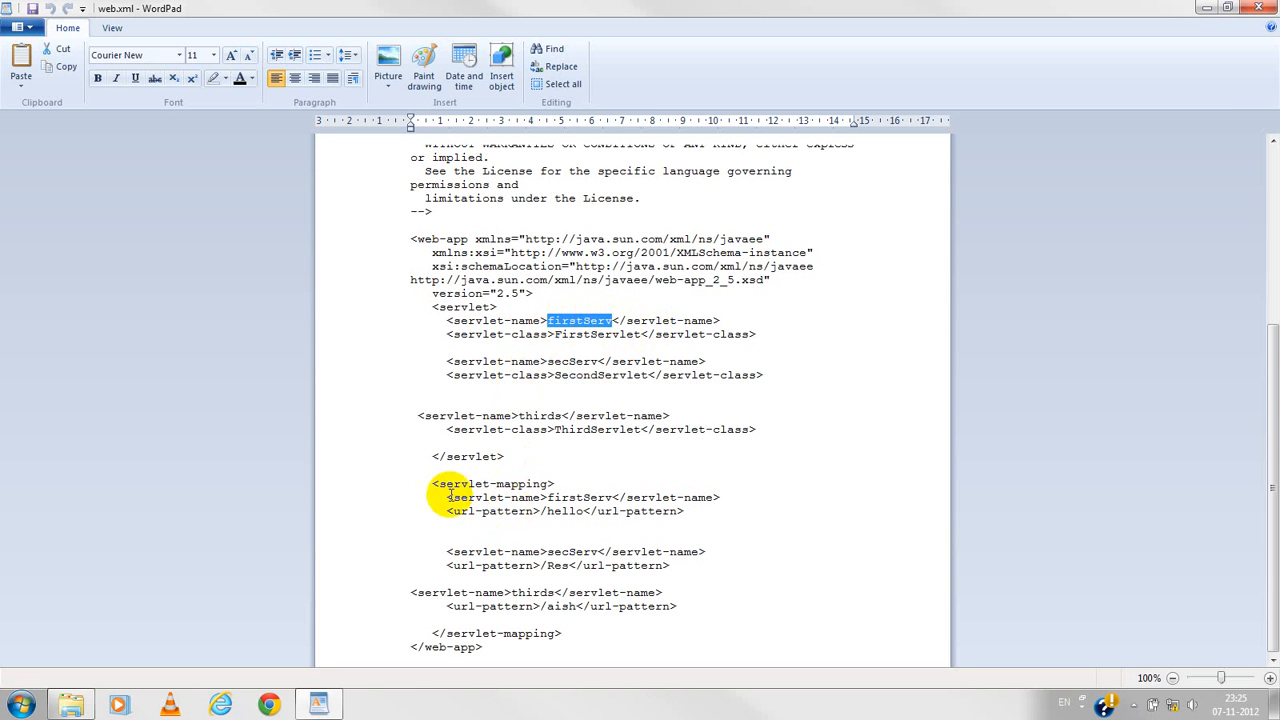
# Compare the firstServ name in servlet-mapping with its servlet entry, check the /hello url-pattern, and close web.xml.
pyautogui.moveTo(430, 487); pyautogui.dragTo(552, 484)
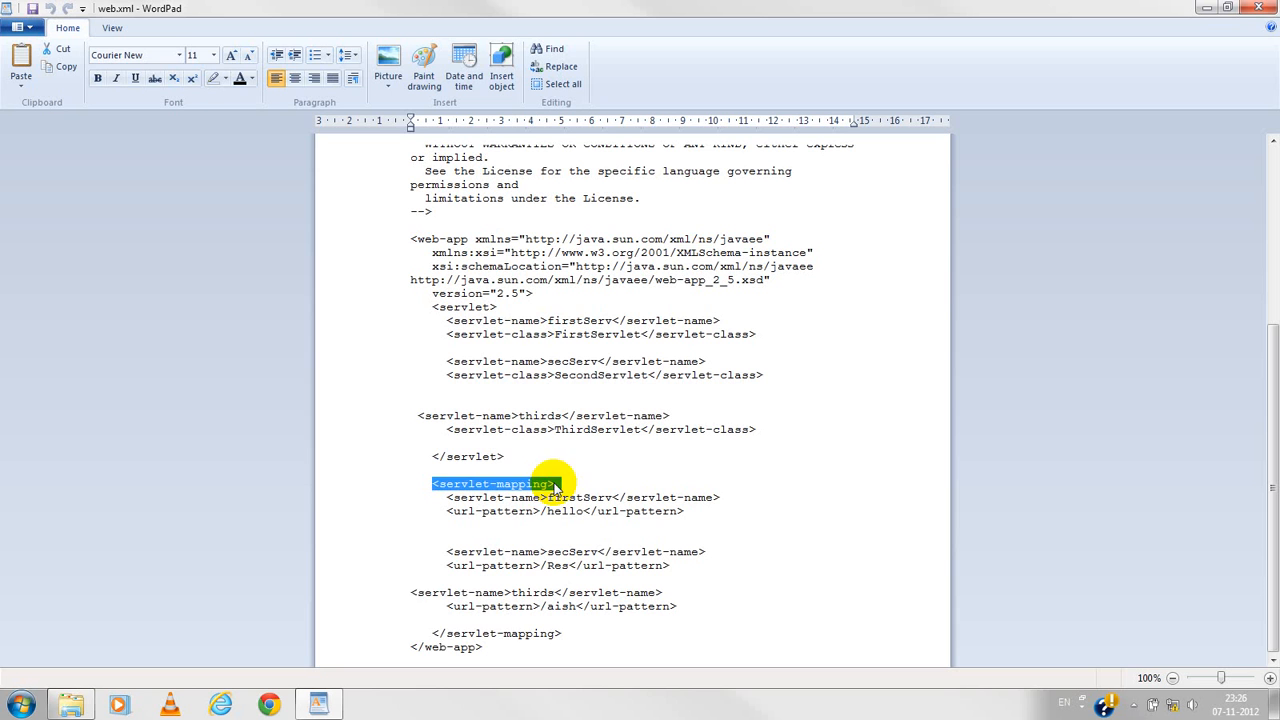
pyautogui.moveTo(425, 634); pyautogui.dragTo(562, 634)
pyautogui.click(448, 497)
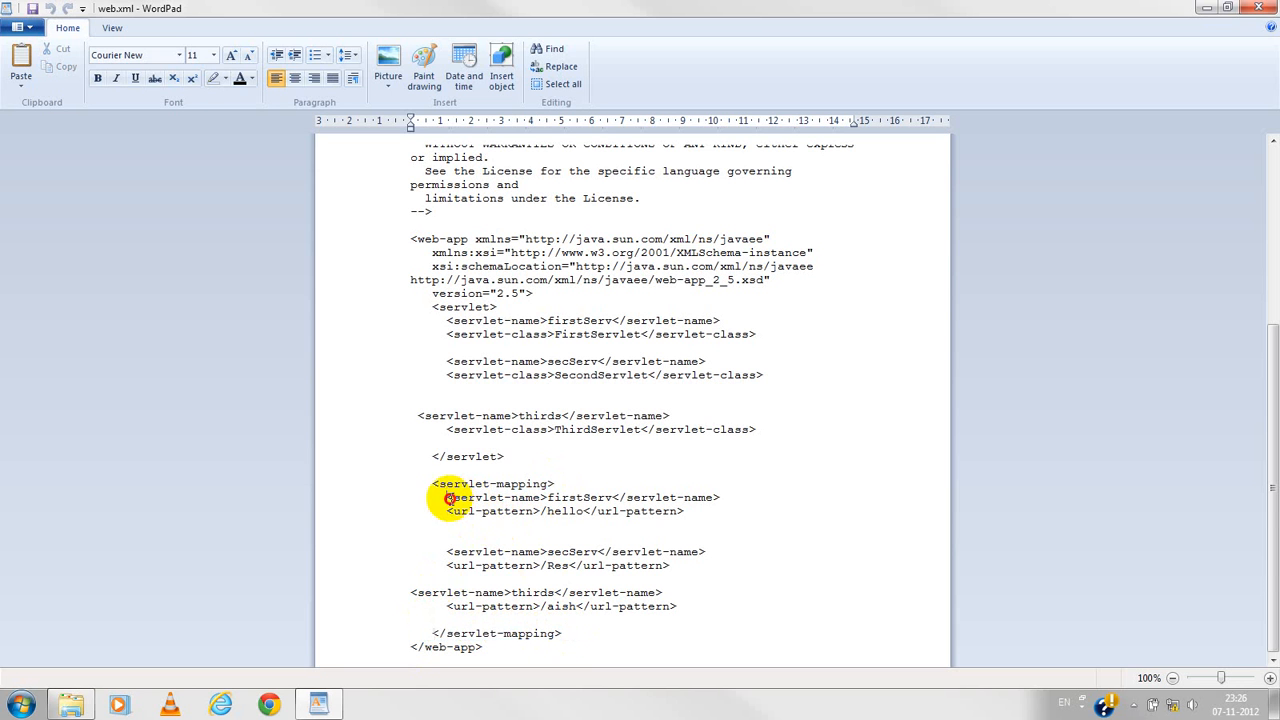
pyautogui.moveTo(448, 497); pyautogui.dragTo(713, 497)
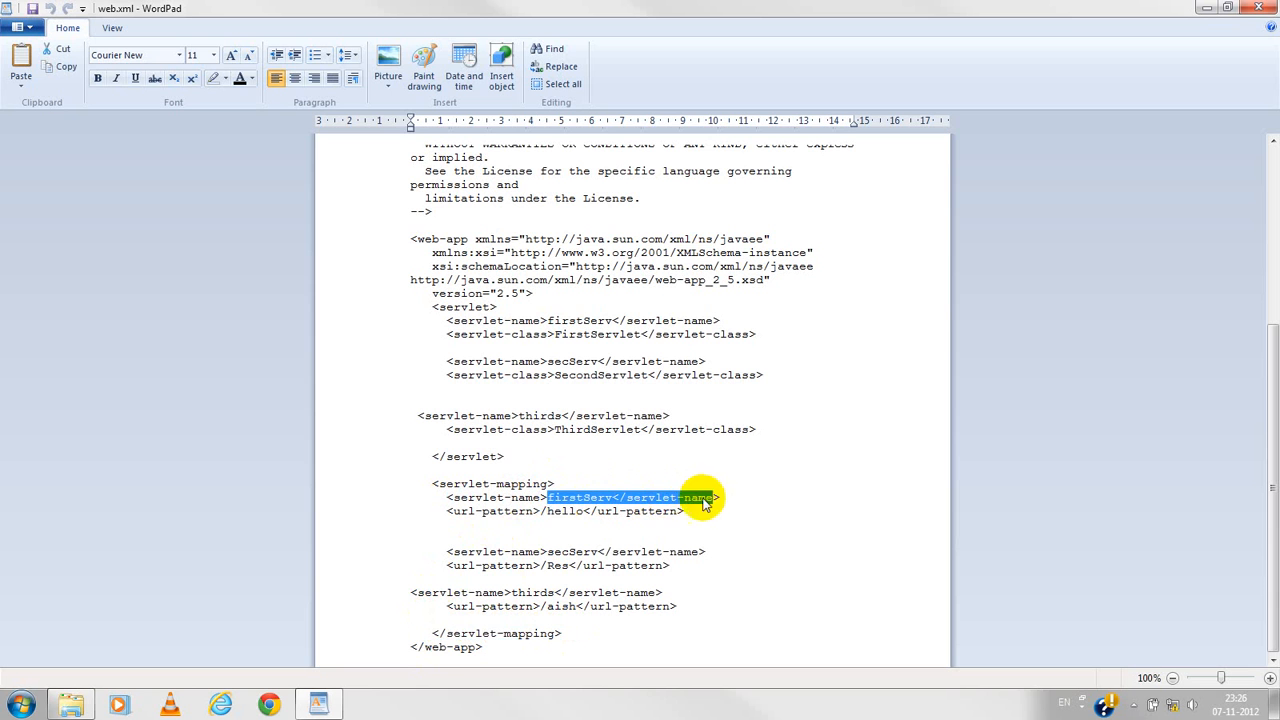
pyautogui.click(580, 497)
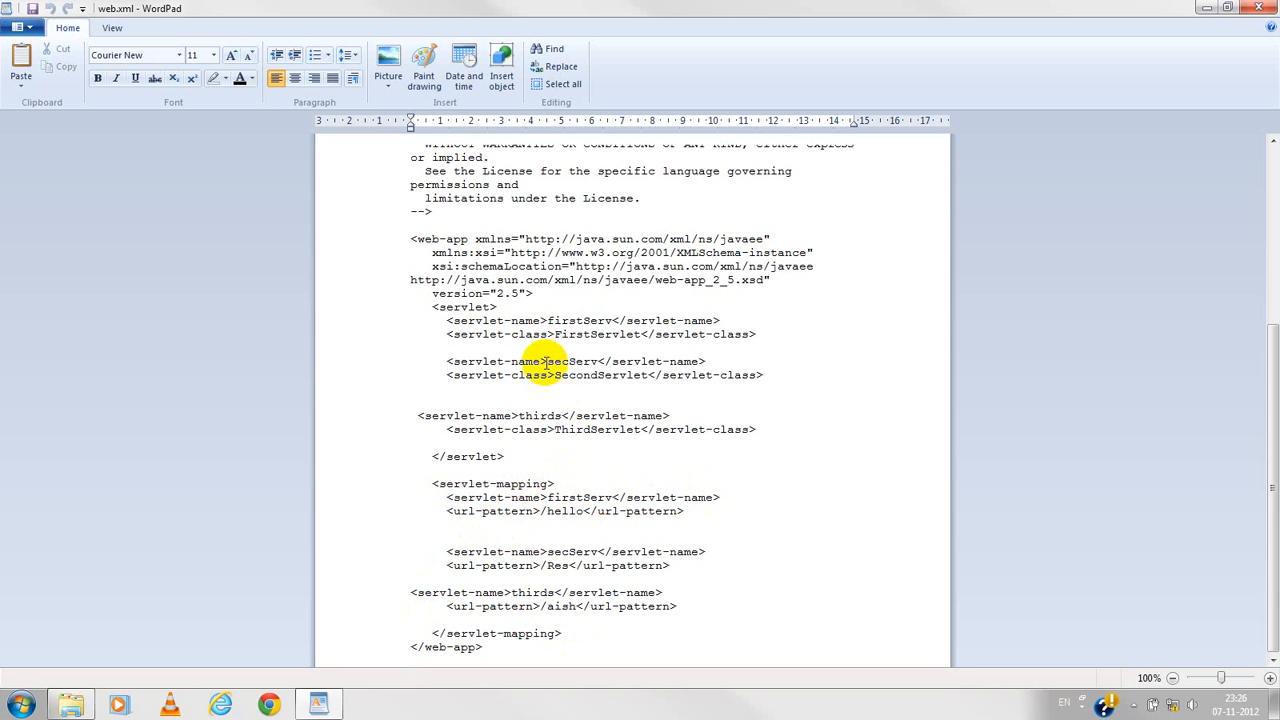
pyautogui.moveTo(548, 497); pyautogui.dragTo(611, 485)
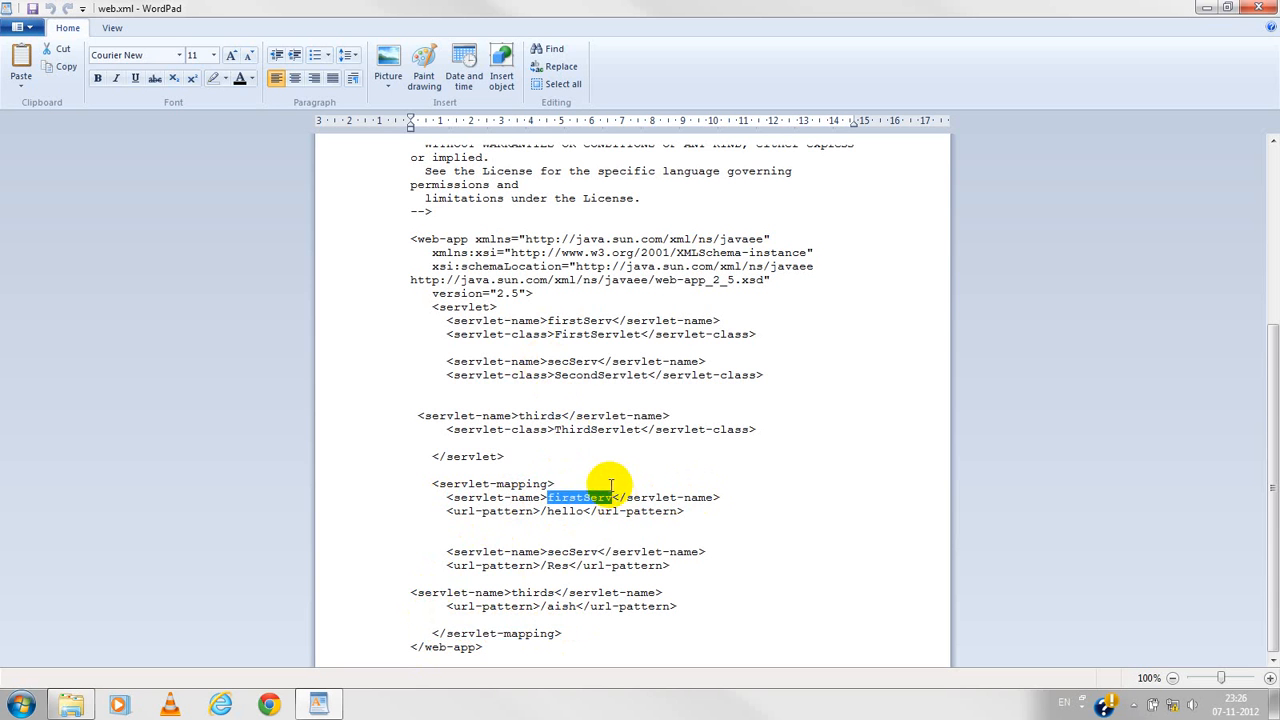
pyautogui.moveTo(548, 320); pyautogui.dragTo(618, 320)
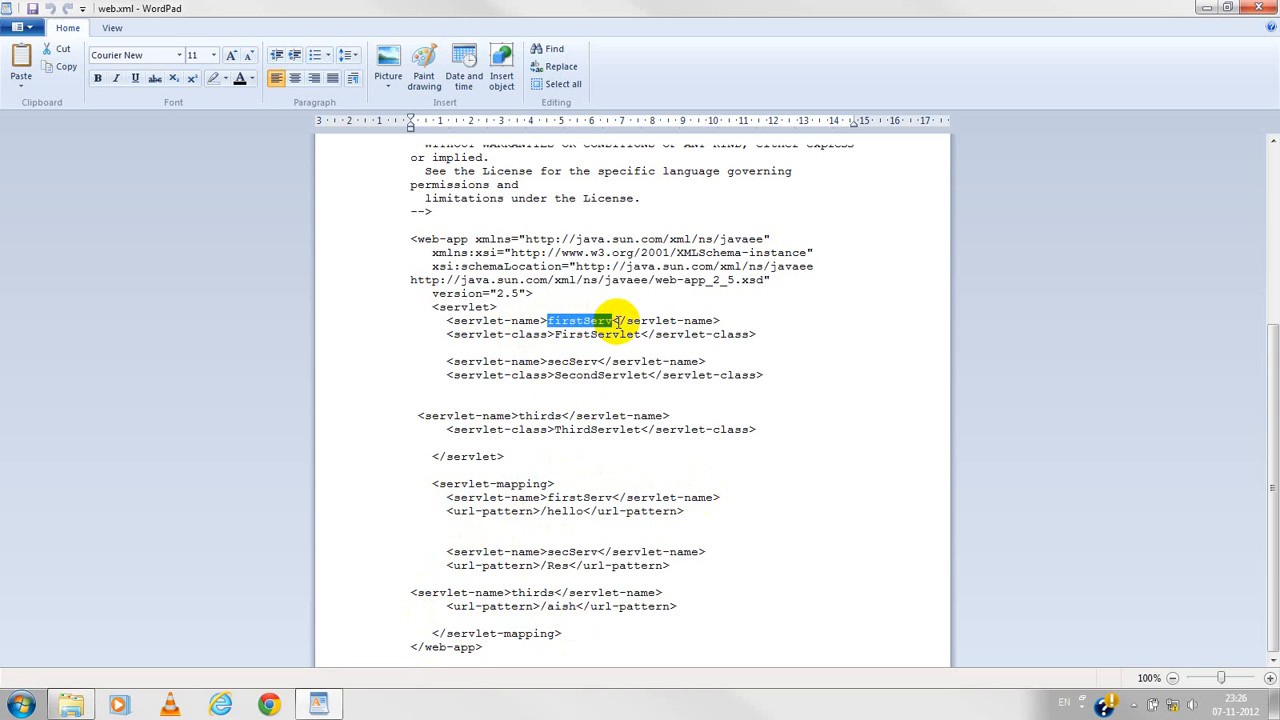
pyautogui.moveTo(440, 511); pyautogui.dragTo(675, 511)
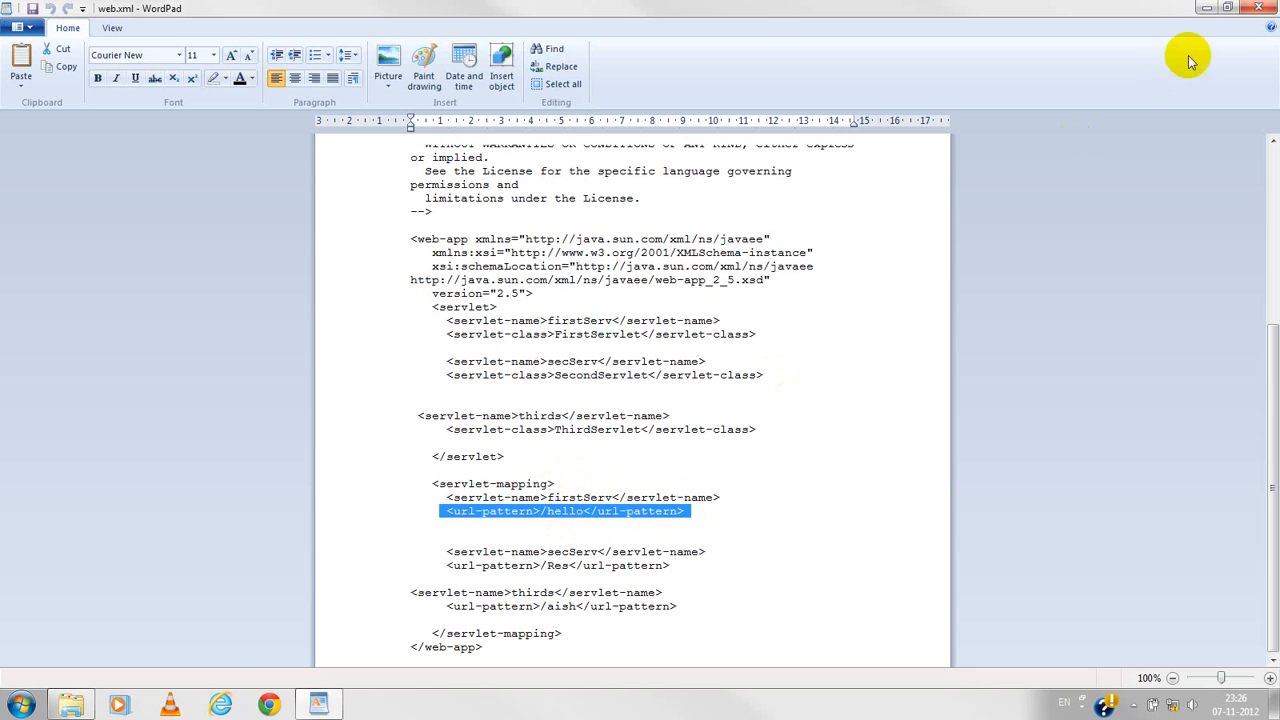
pyautogui.click(1253, 11)
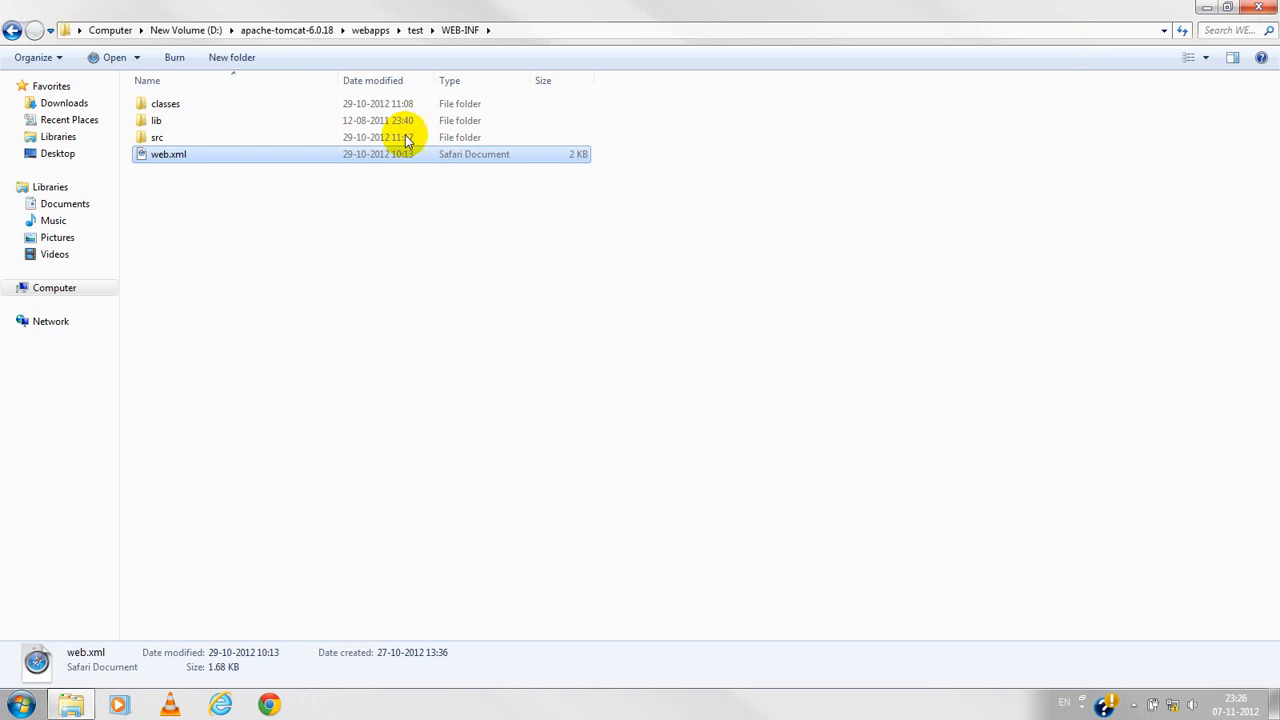
# Start the Tomcat server by running startup.bat from the apache-tomcat-6.0.18 bin folder, and minimize its console window.
pyautogui.click(414, 30)
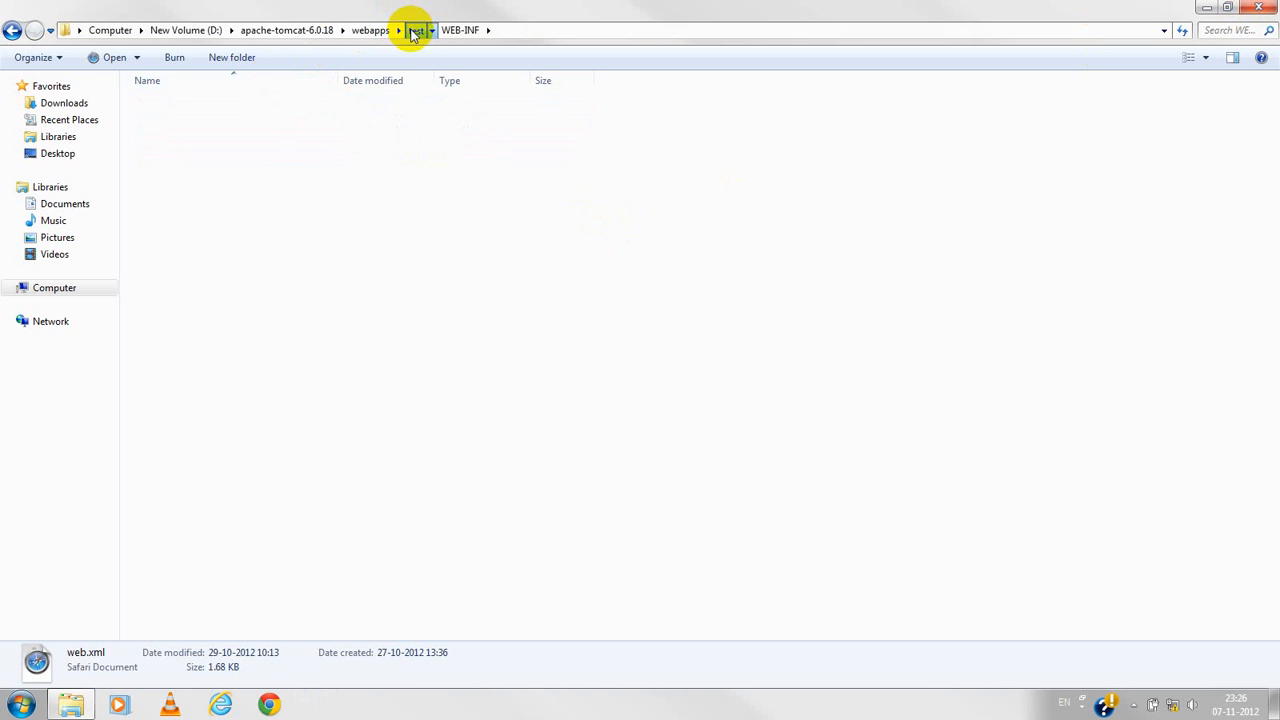
pyautogui.click(368, 30)
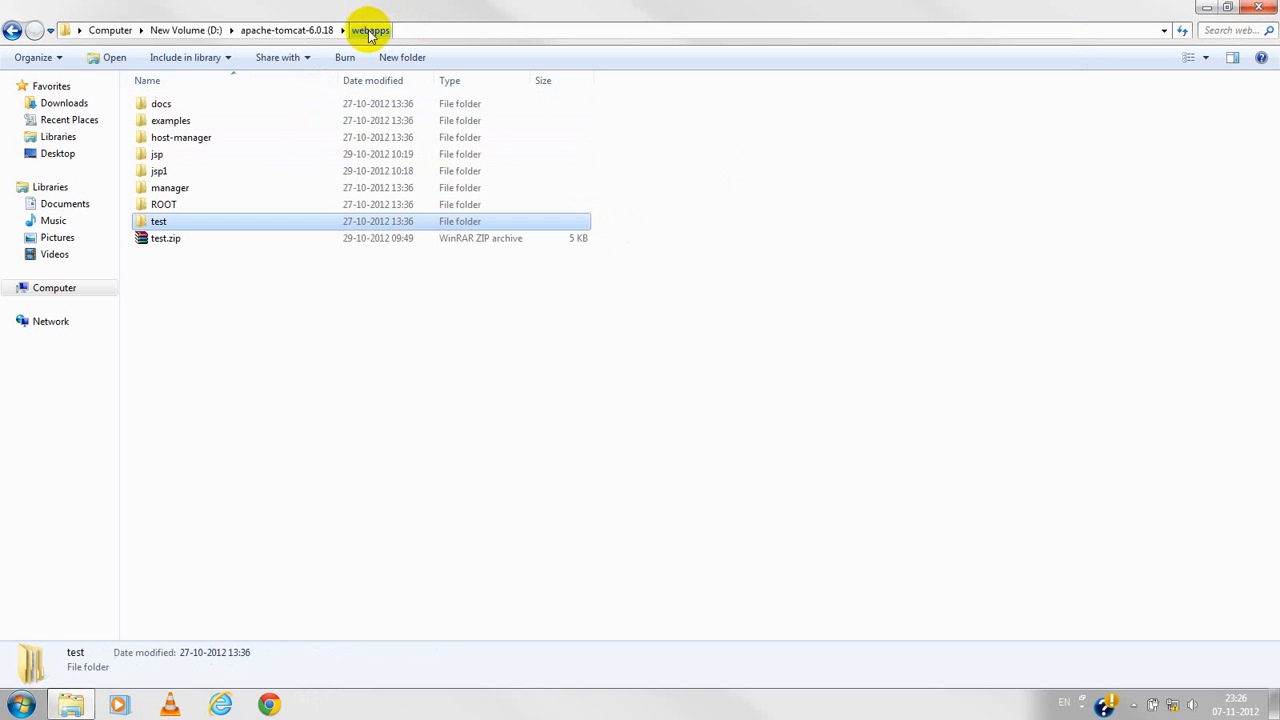
pyautogui.click(298, 31)
pyautogui.doubleClick(212, 106)
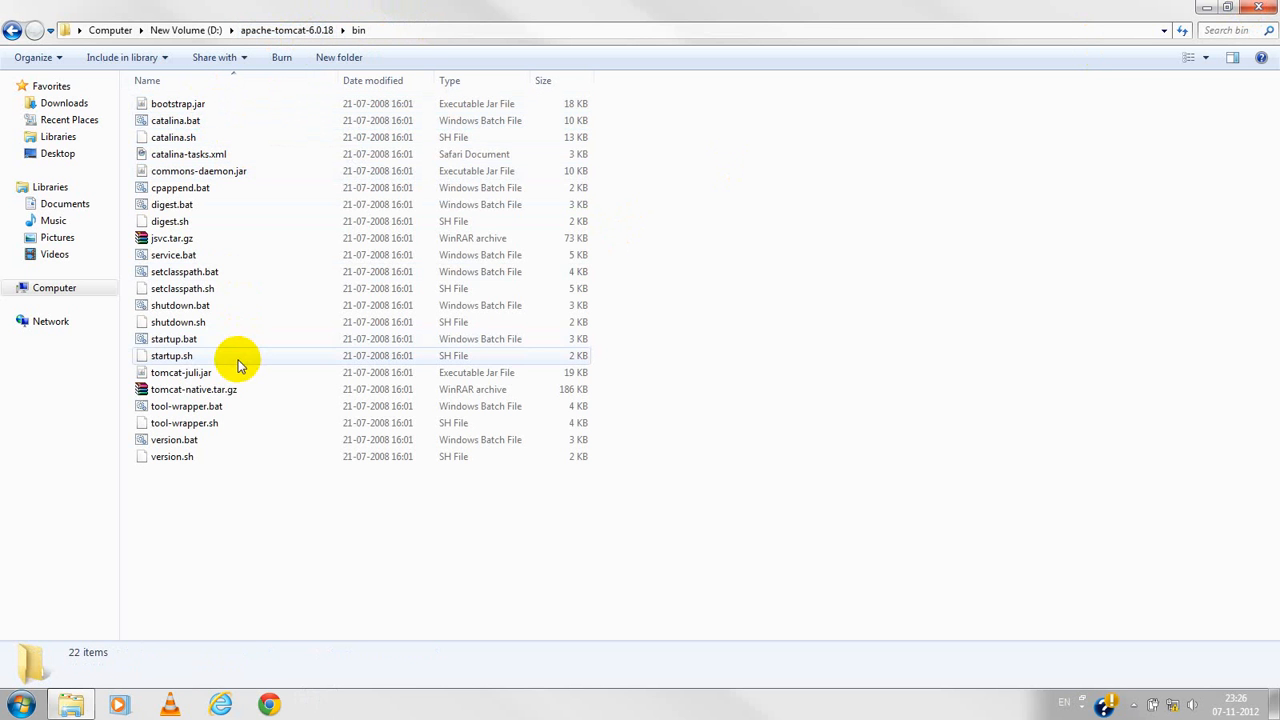
pyautogui.doubleClick(182, 343)
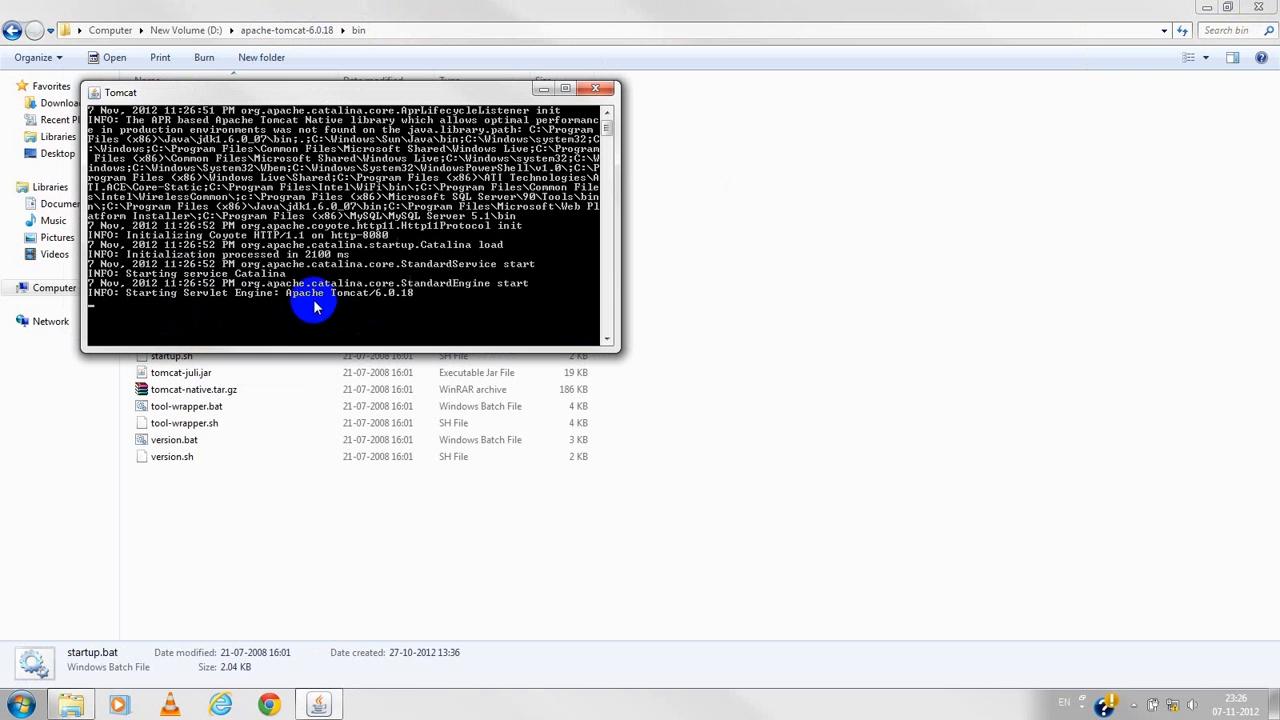
pyautogui.click(540, 90)
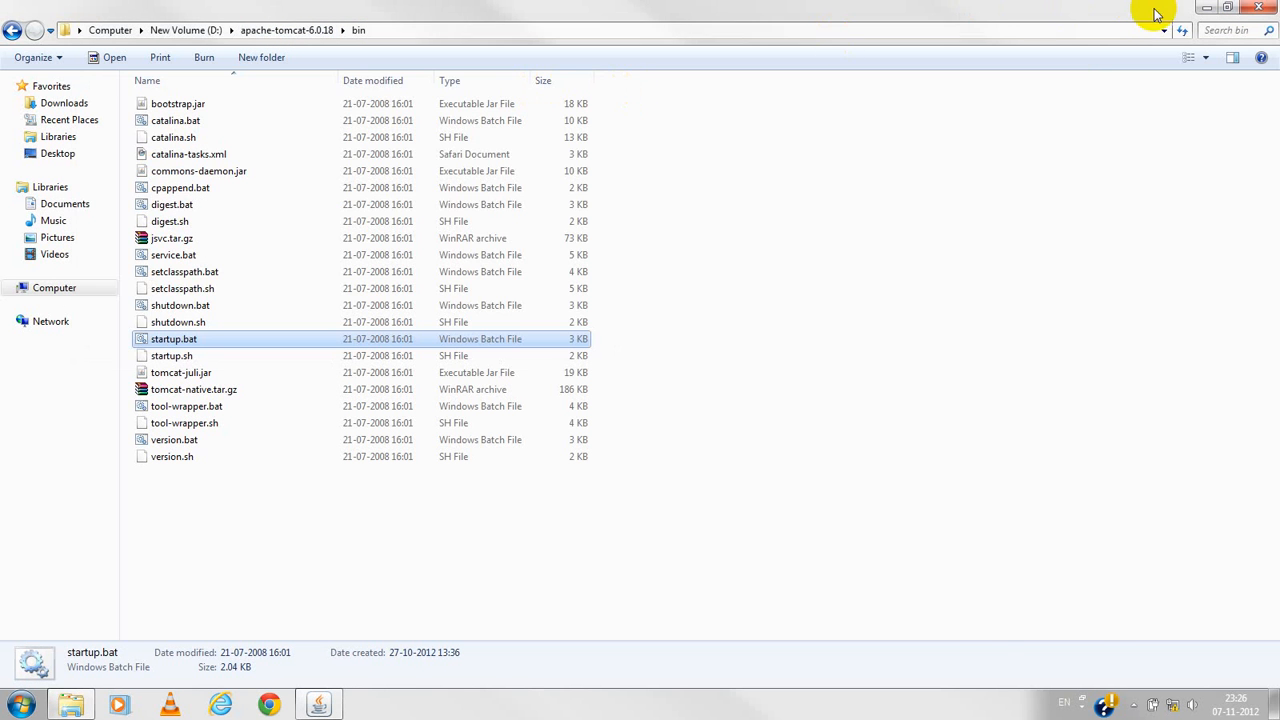
# Minimize the folder window and open Chrome in a maximized window, ready for a new address.
pyautogui.click(1206, 10)
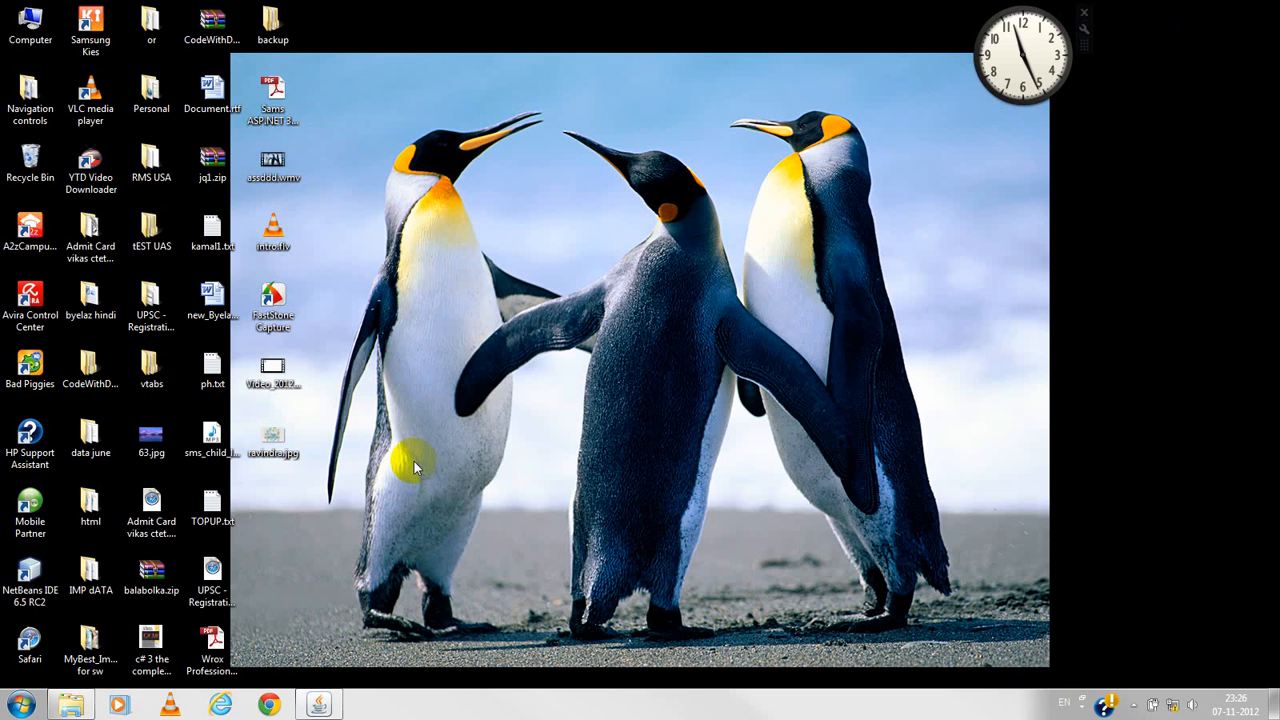
pyautogui.click(270, 707)
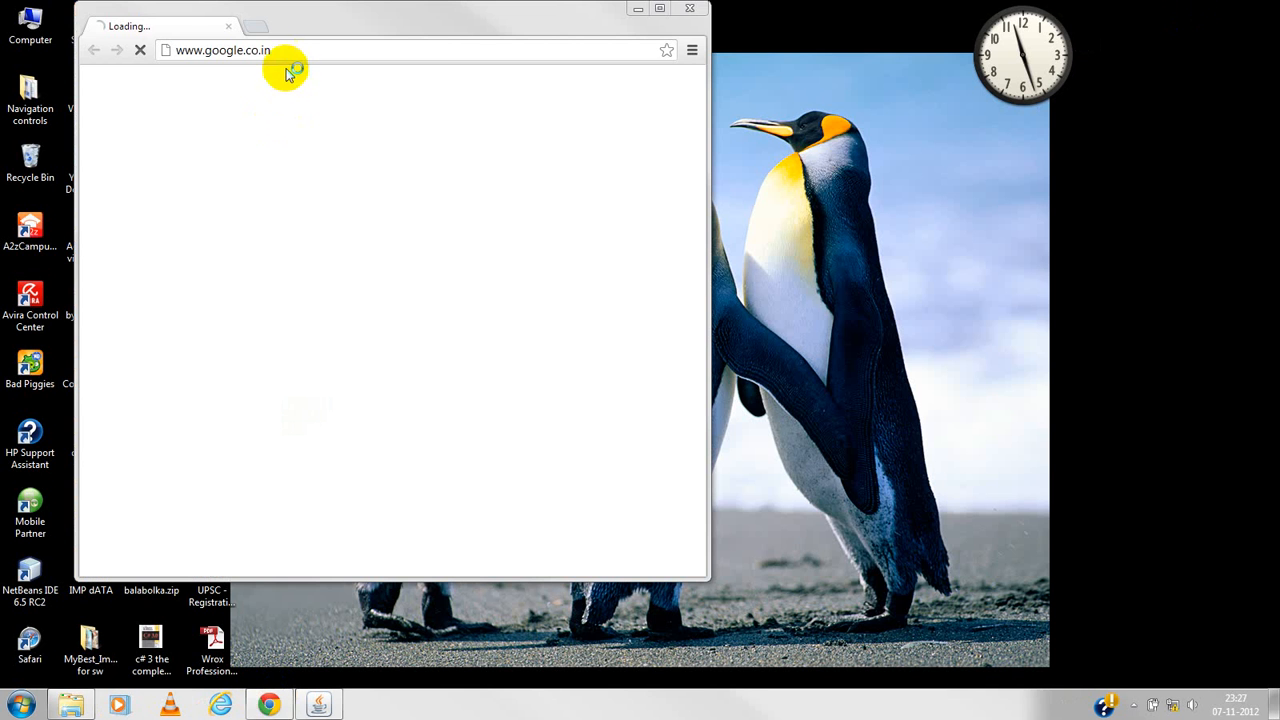
pyautogui.click(659, 9)
pyautogui.click(330, 35)
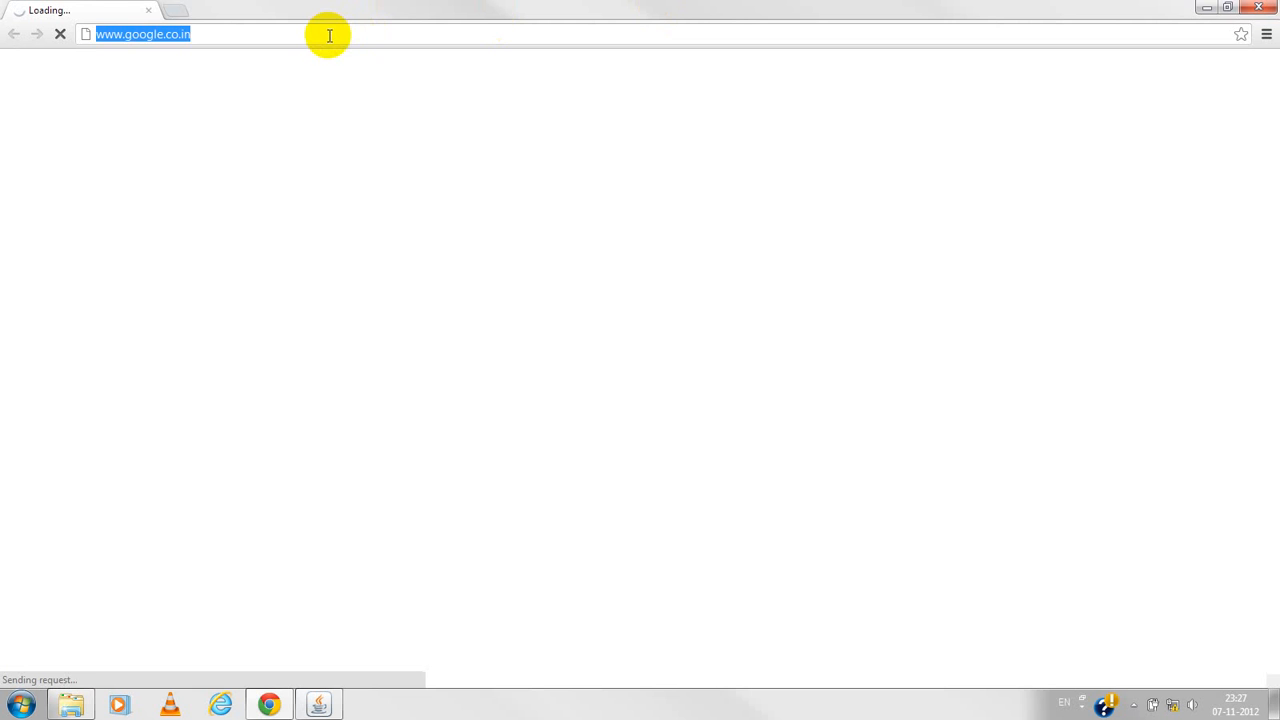
pyautogui.write('htt')
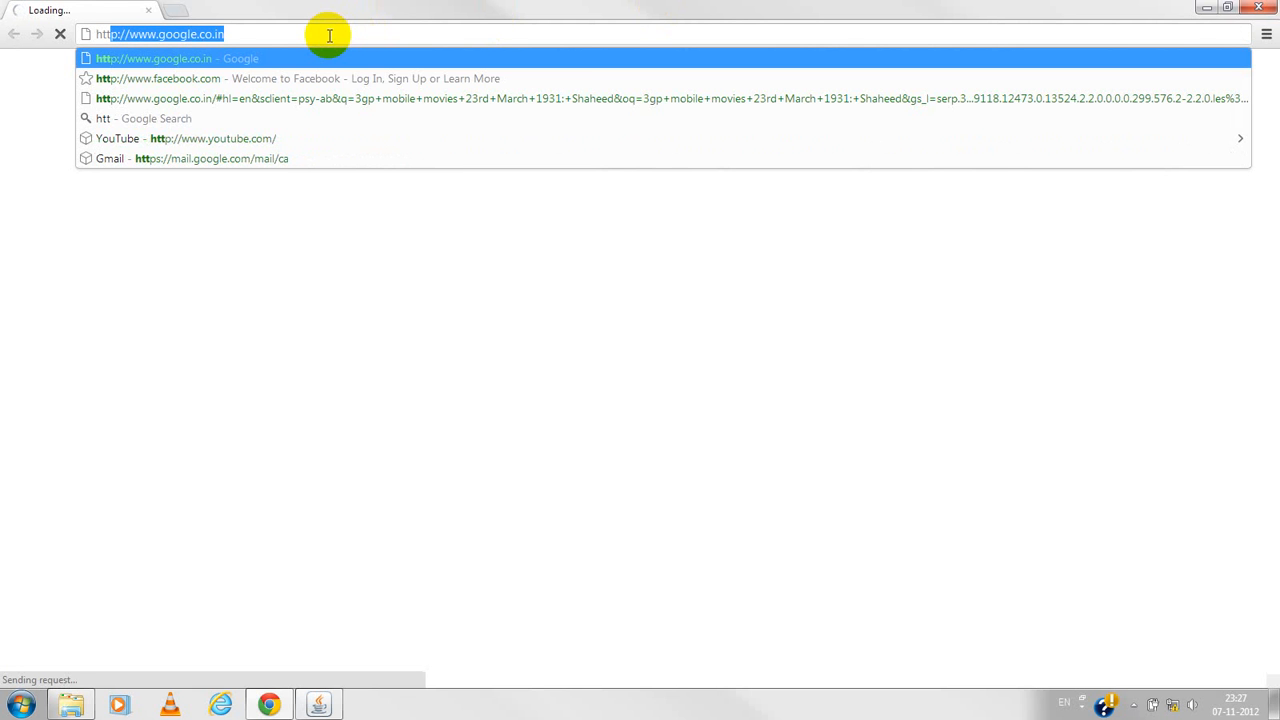
pyautogui.write('p://www.go')
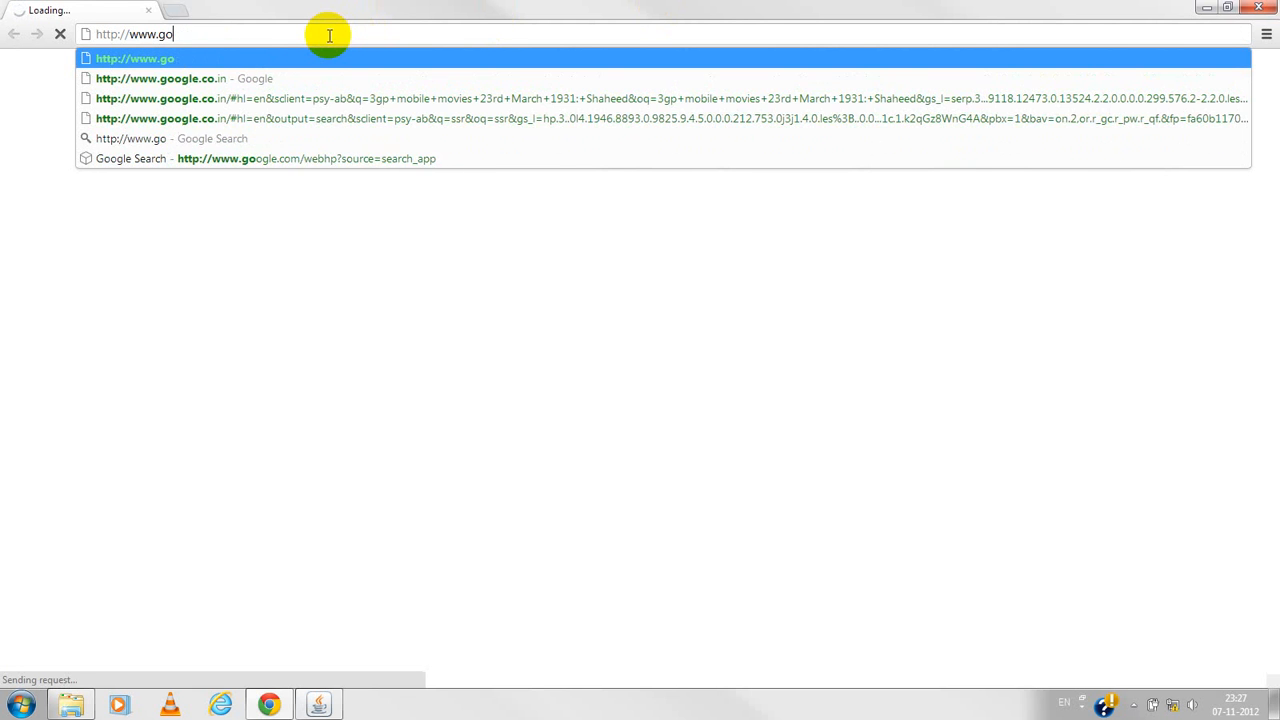
pyautogui.press('BackSpace')
pyautogui.press('BackSpace')
pyautogui.press('BackSpace')
pyautogui.press('BackSpace')
pyautogui.press('BackSpace')
pyautogui.press('BackSpace')
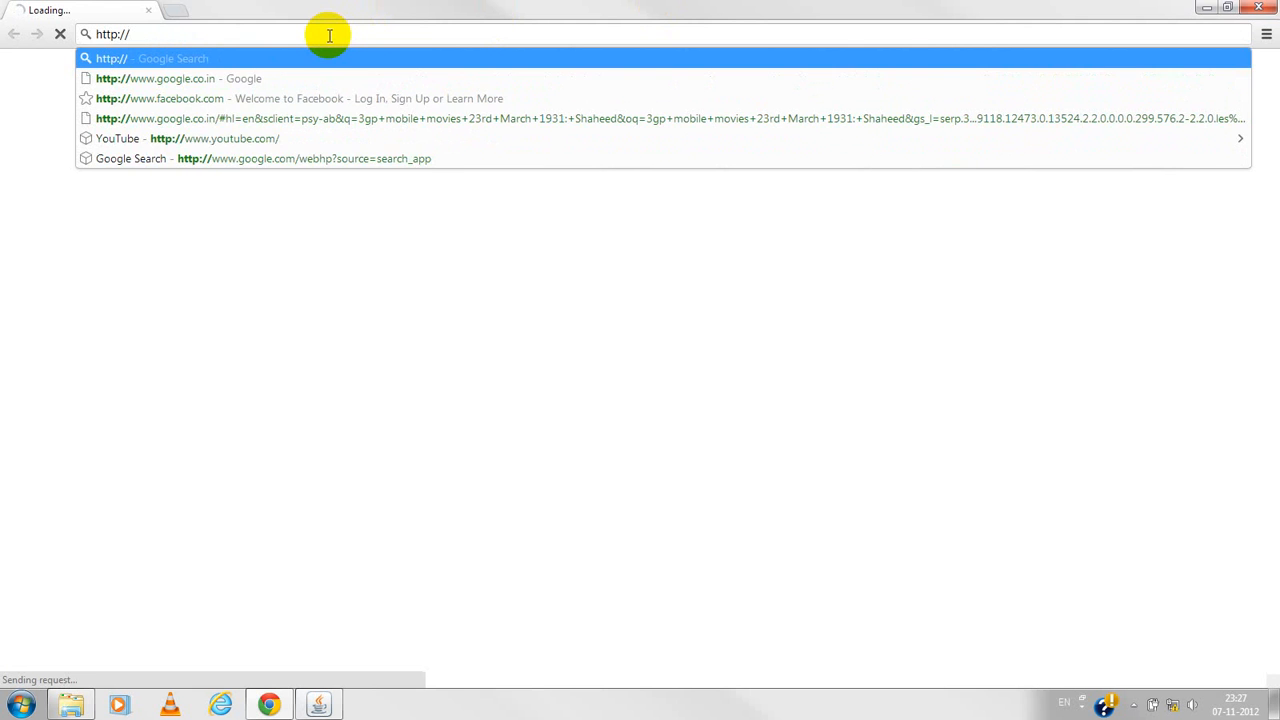
pyautogui.write('lo')
pyautogui.press('Down')
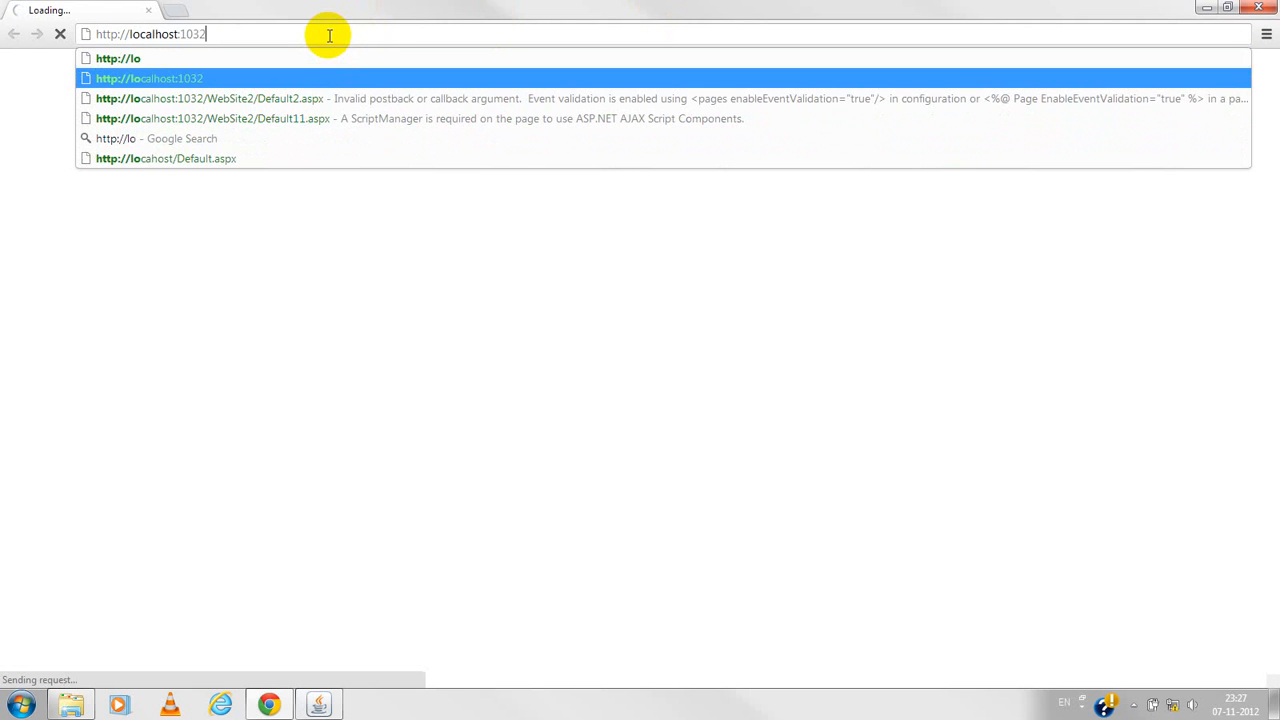
pyautogui.press('BackSpace')
pyautogui.press('BackSpace')
pyautogui.press('BackSpace')
pyautogui.press('BackSpace')
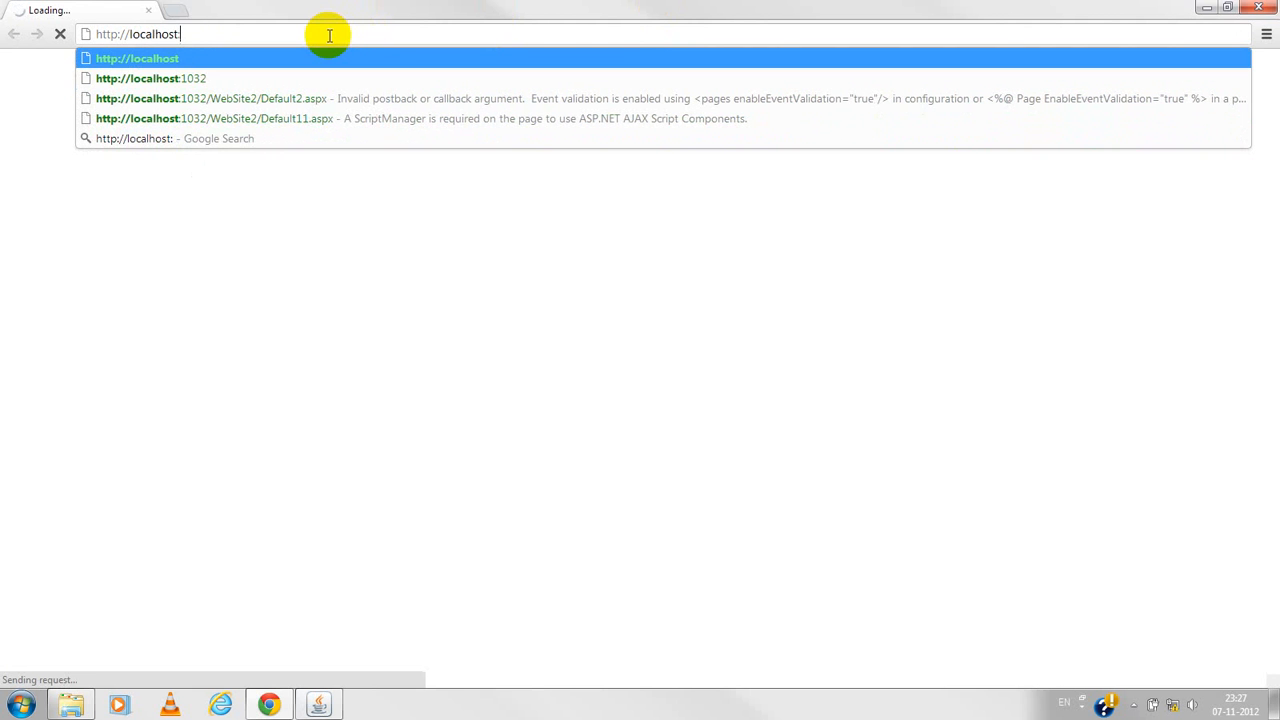
pyautogui.write('808')
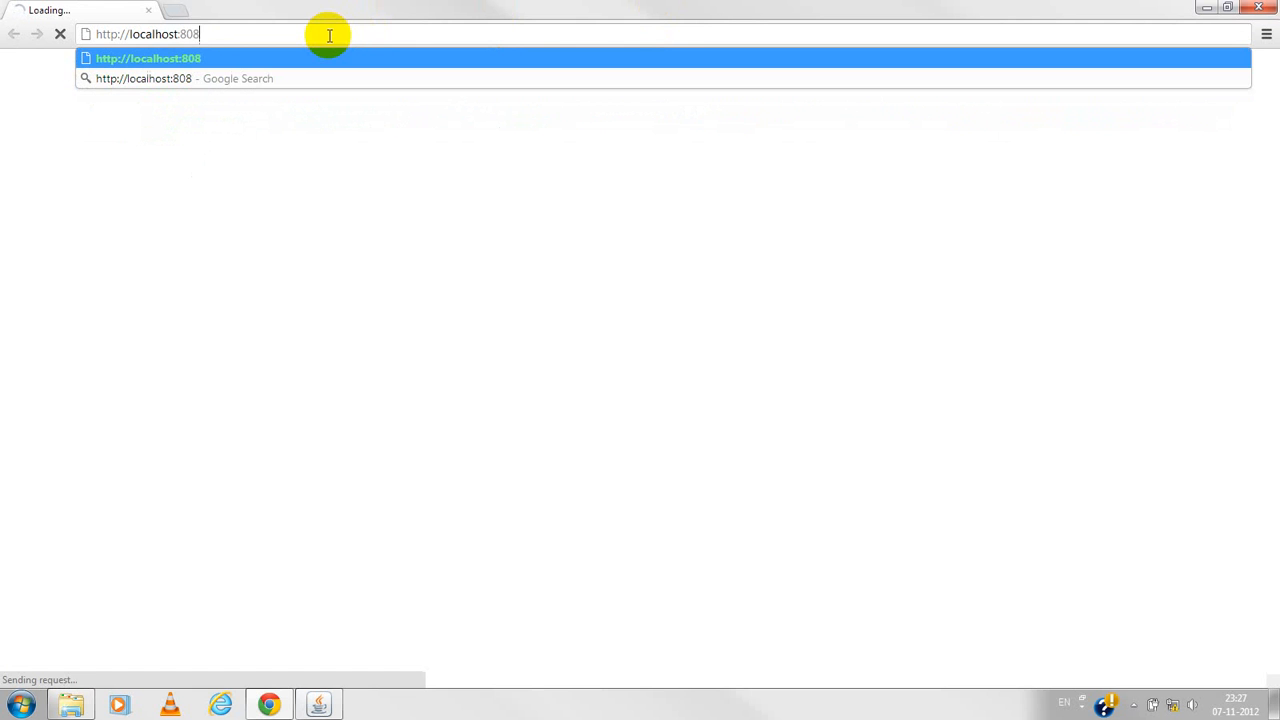
pyautogui.write('0')
pyautogui.press('Return')
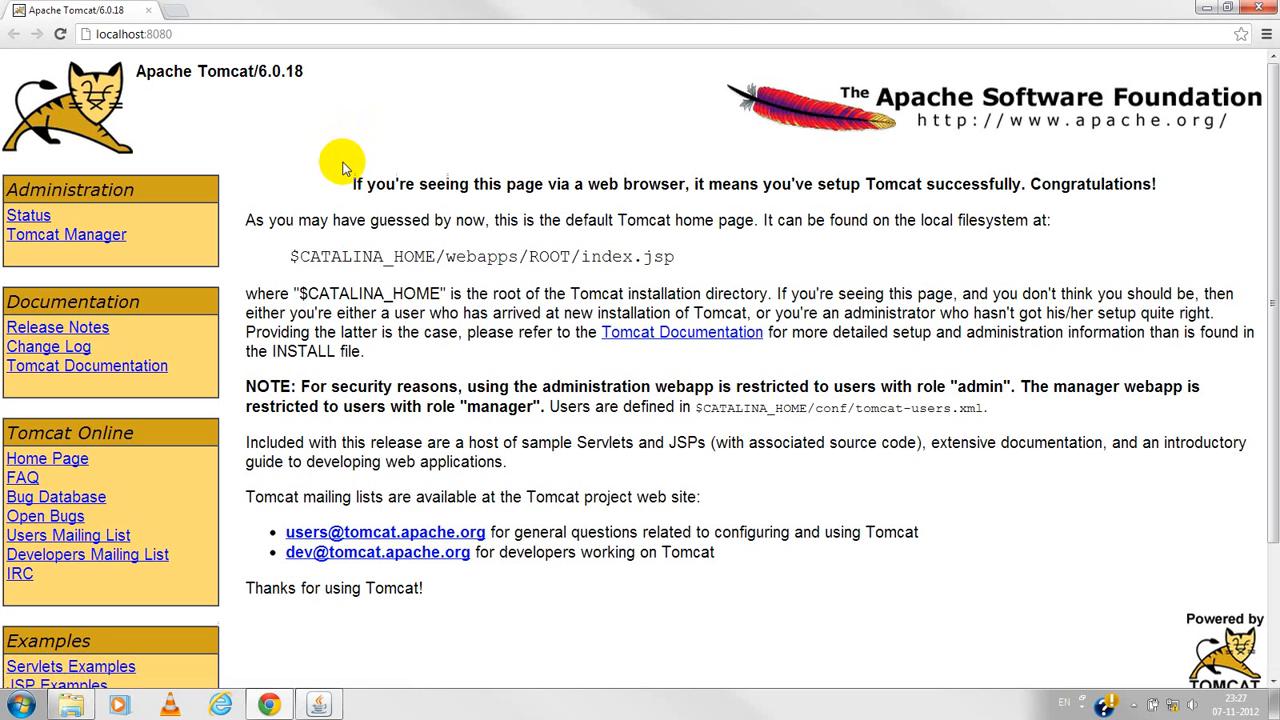
# Extend the address to localhost:8080/test/hello, load it to run the test application's servlet, and close the browser window.
pyautogui.click(220, 35)
pyautogui.click(220, 35)
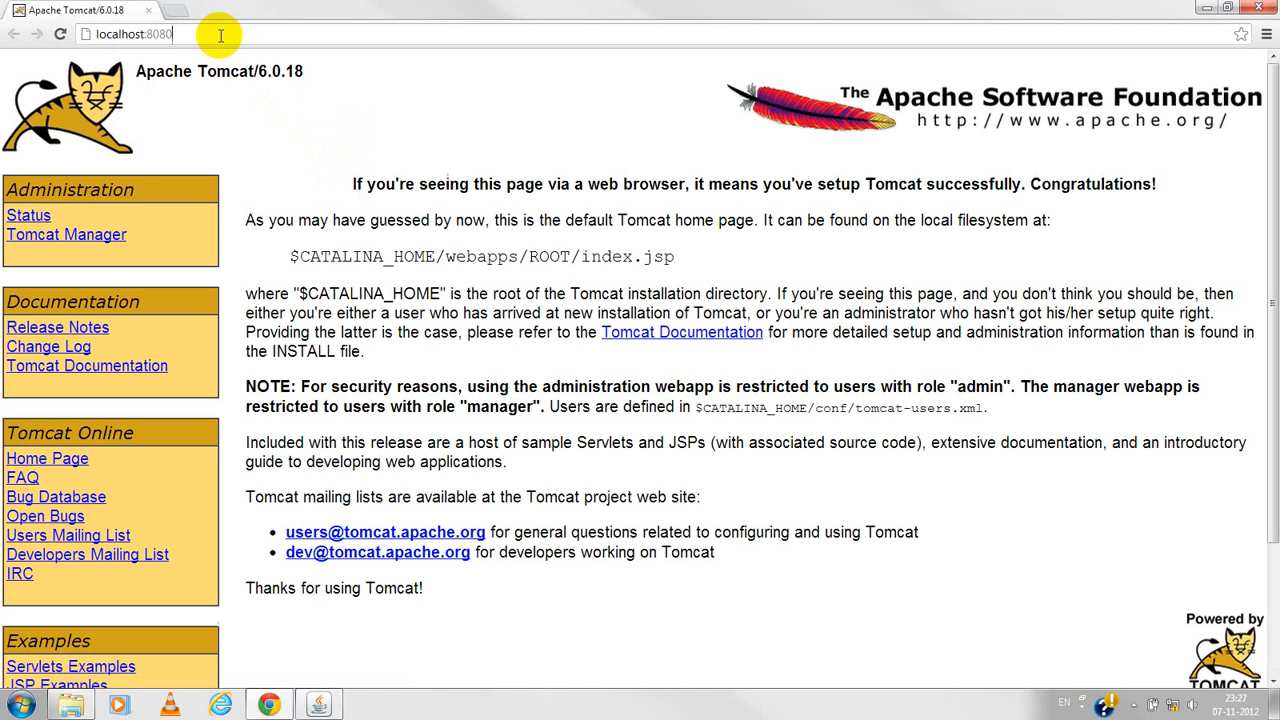
pyautogui.write('/t')
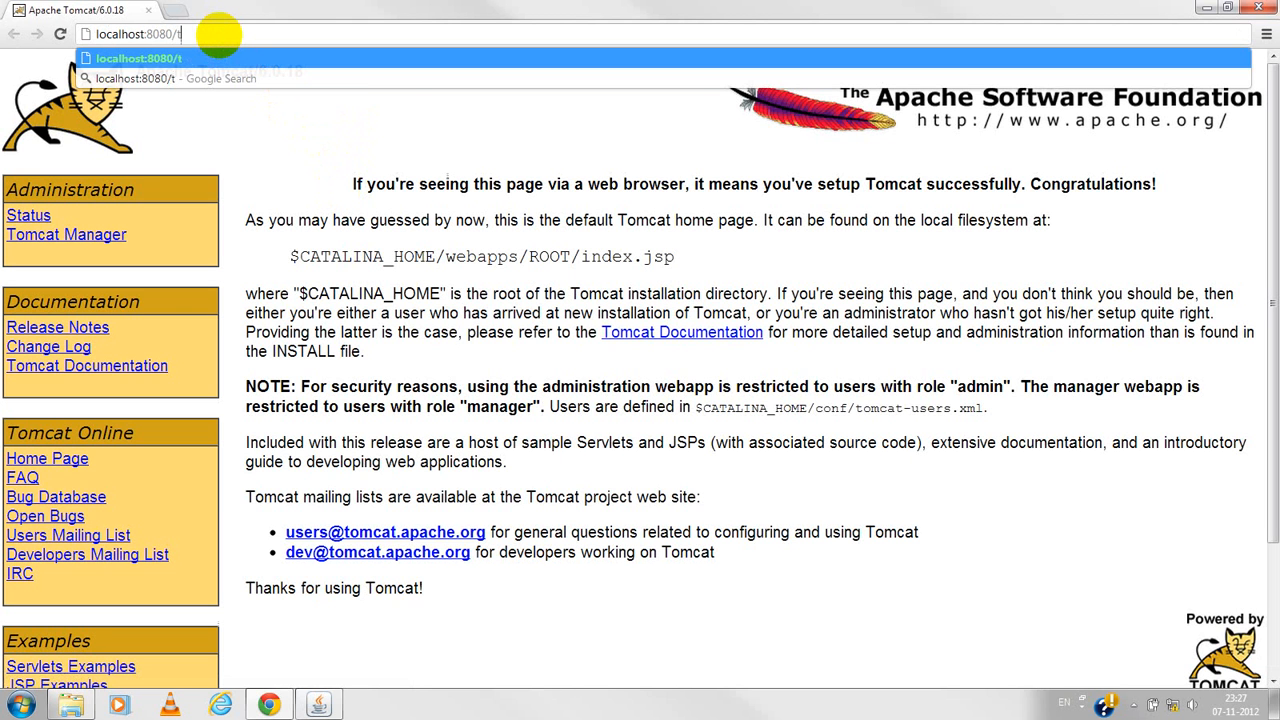
pyautogui.write('ed')
pyautogui.write('t')
pyautogui.press('BackSpace')
pyautogui.press('BackSpace')
pyautogui.write('d')
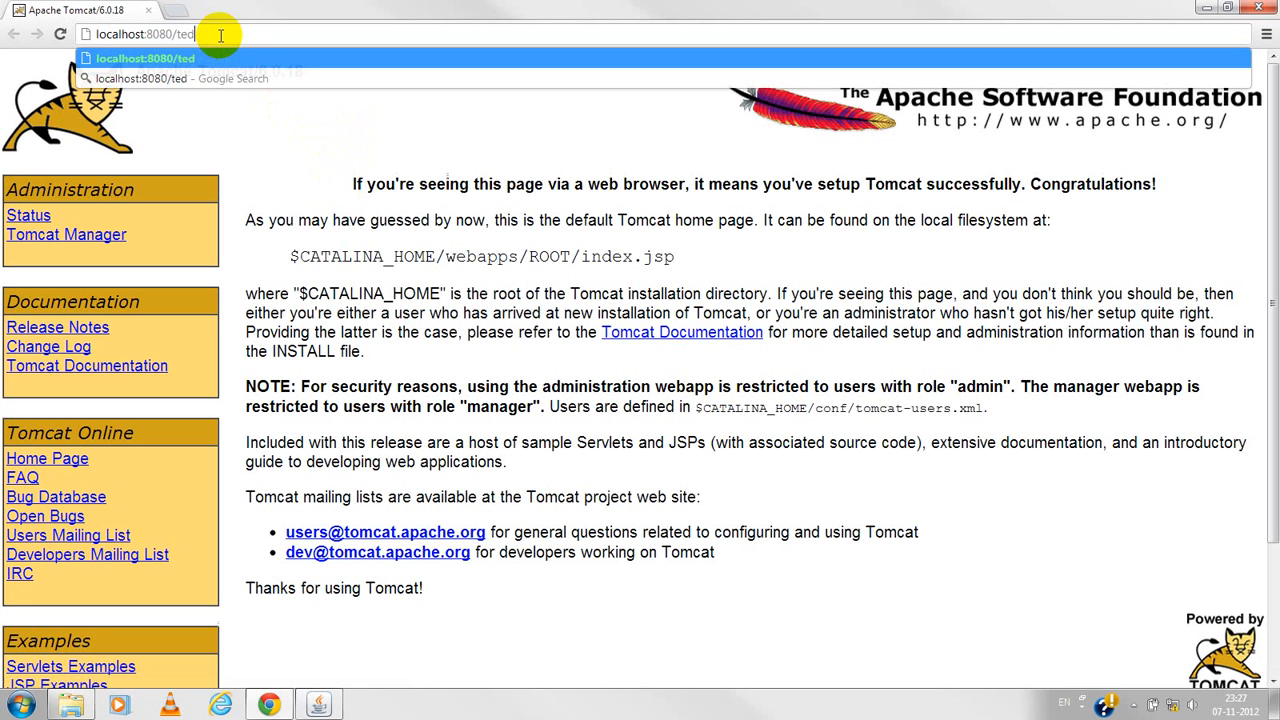
pyautogui.press('BackSpace')
pyautogui.write('st/hr')
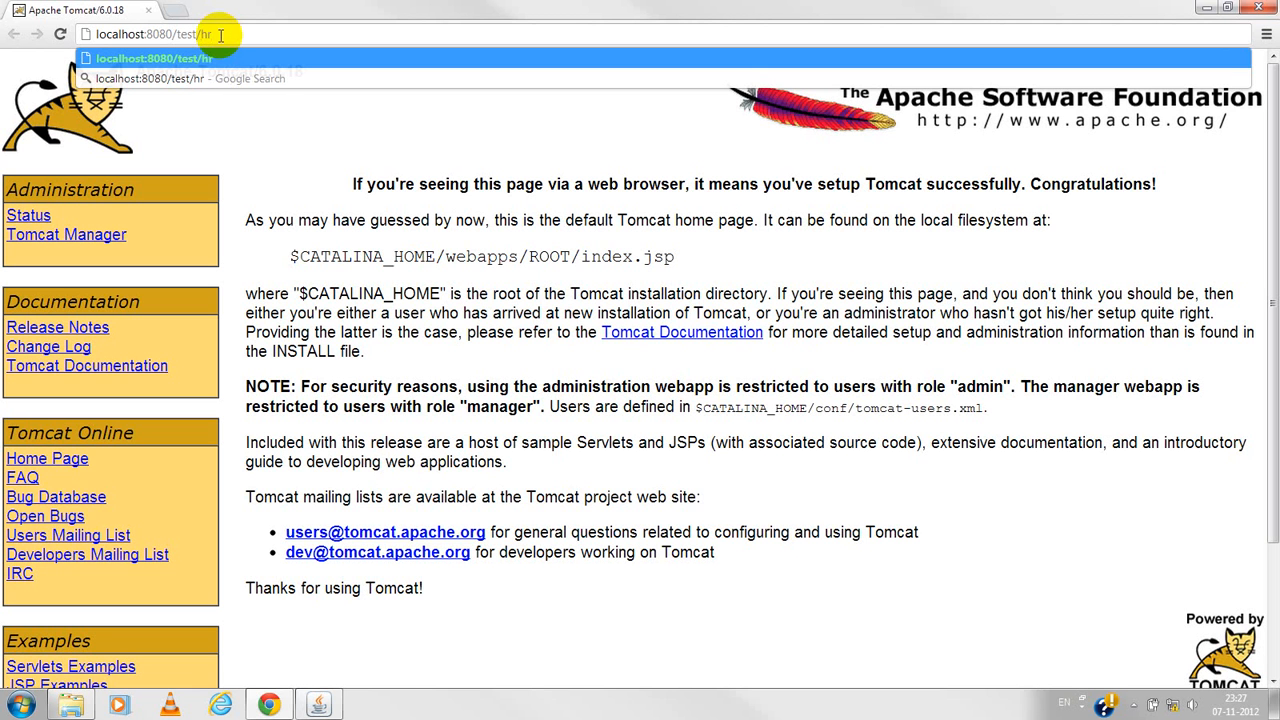
pyautogui.press('BackSpace')
pyautogui.write('ello')
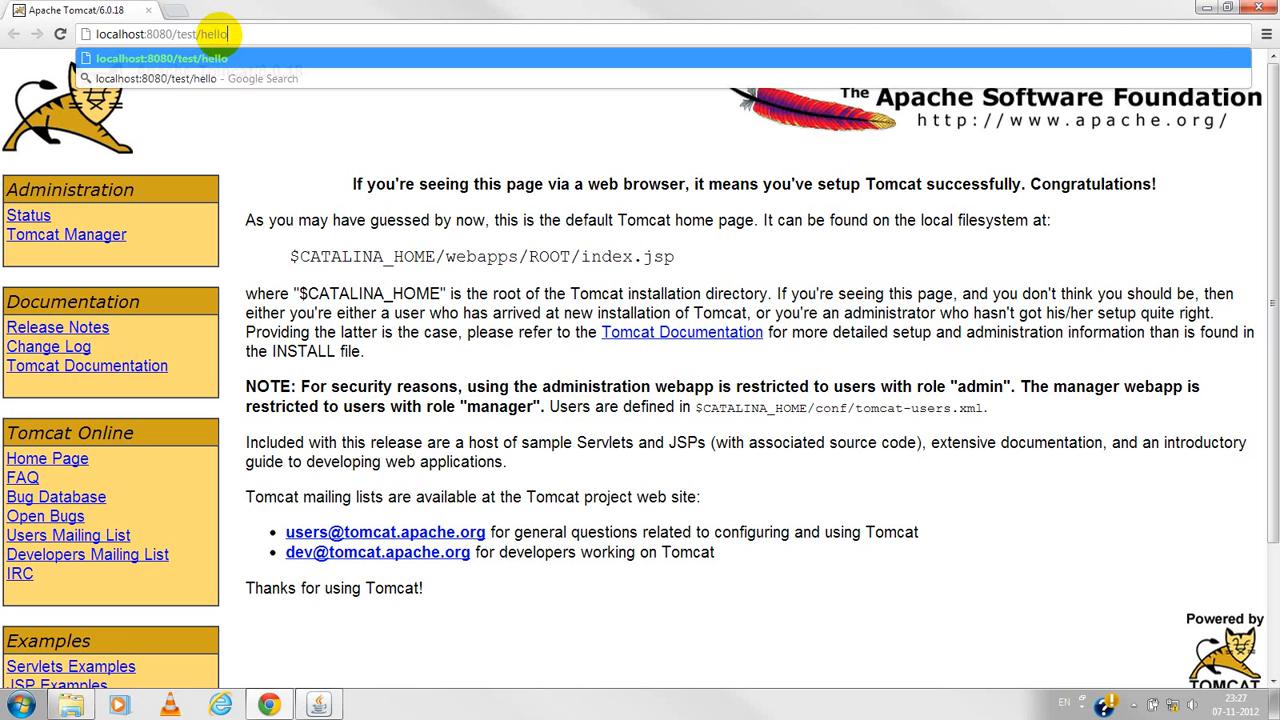
pyautogui.press('Return')
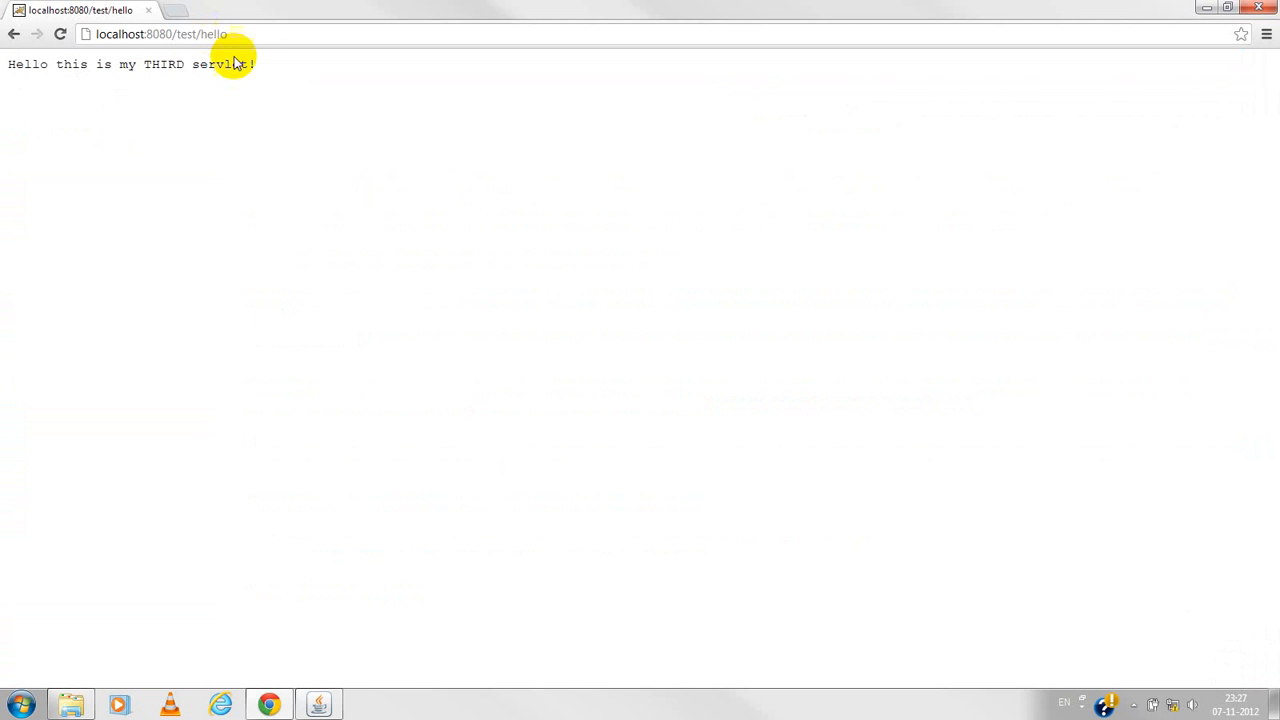
pyautogui.click(1255, 12)
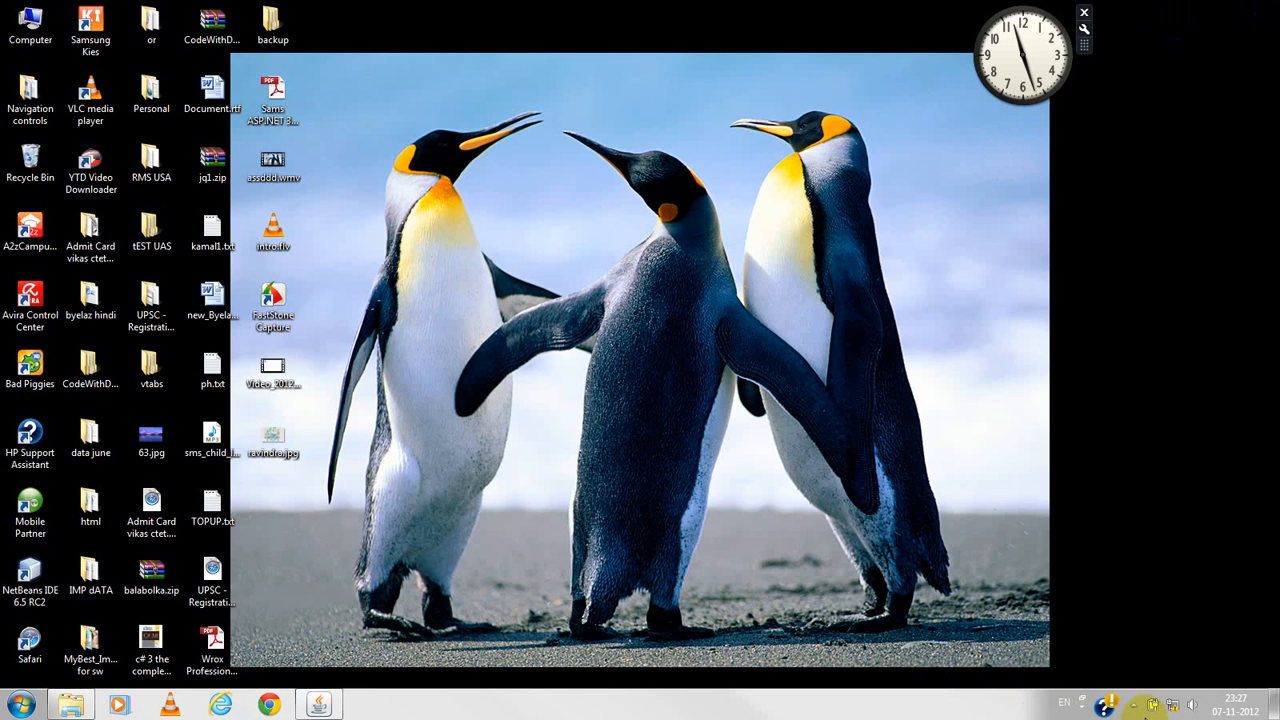